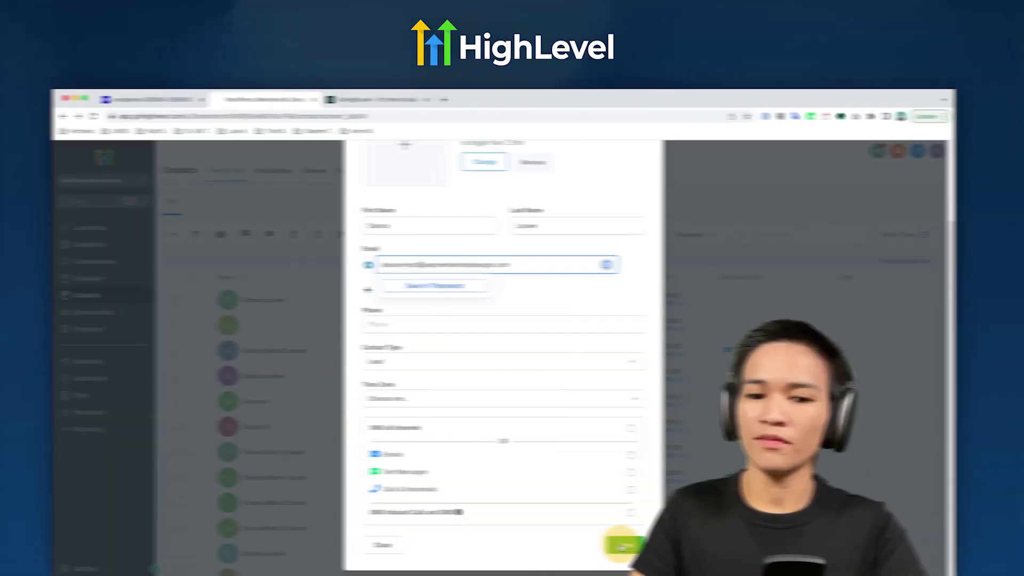
- Save the contact currently open in the contact edit modal
click(628, 545)
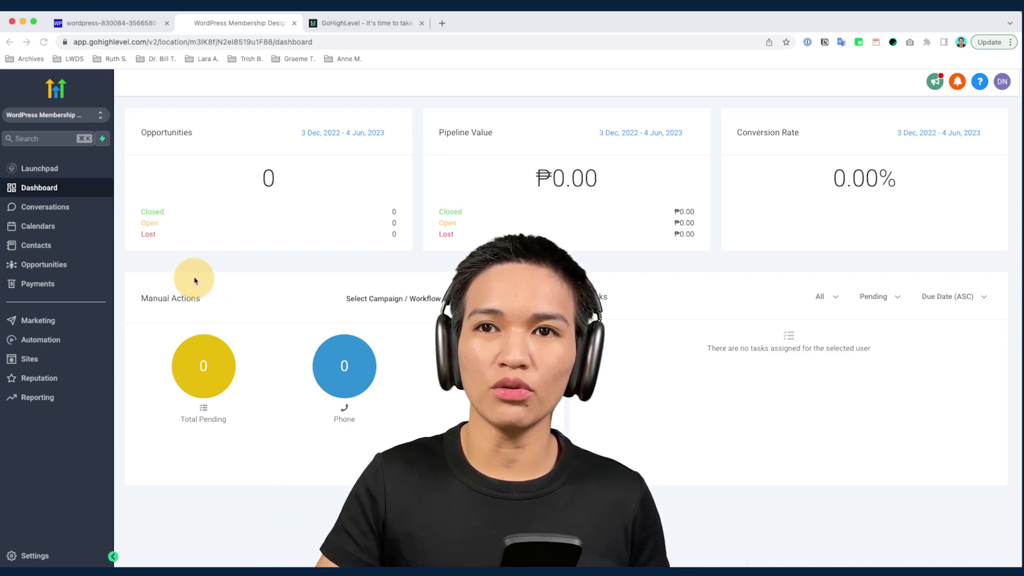
- Bring the browser window with the HighLevel dashboard into focus
click(160, 264)
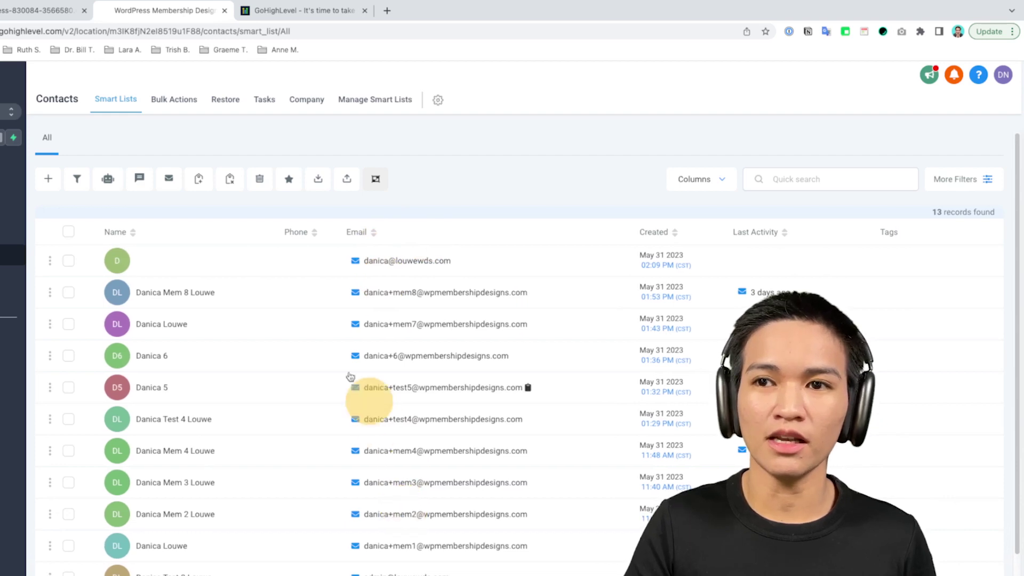
- Open an existing contact's detail record and scroll down through its Contact panel
click(172, 323)
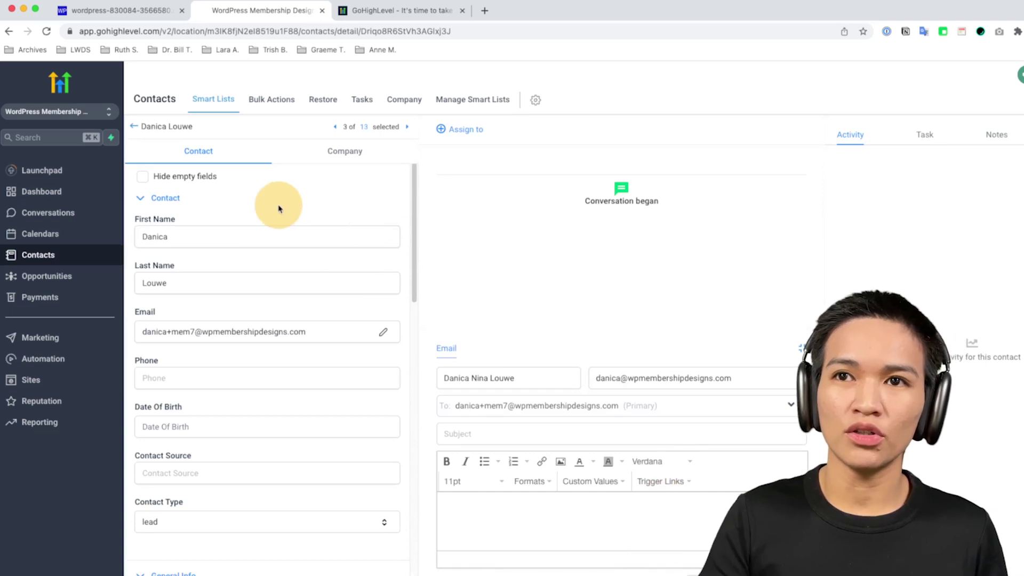
scroll(253, 407, down, 1)
scroll(252, 407, down, 5)
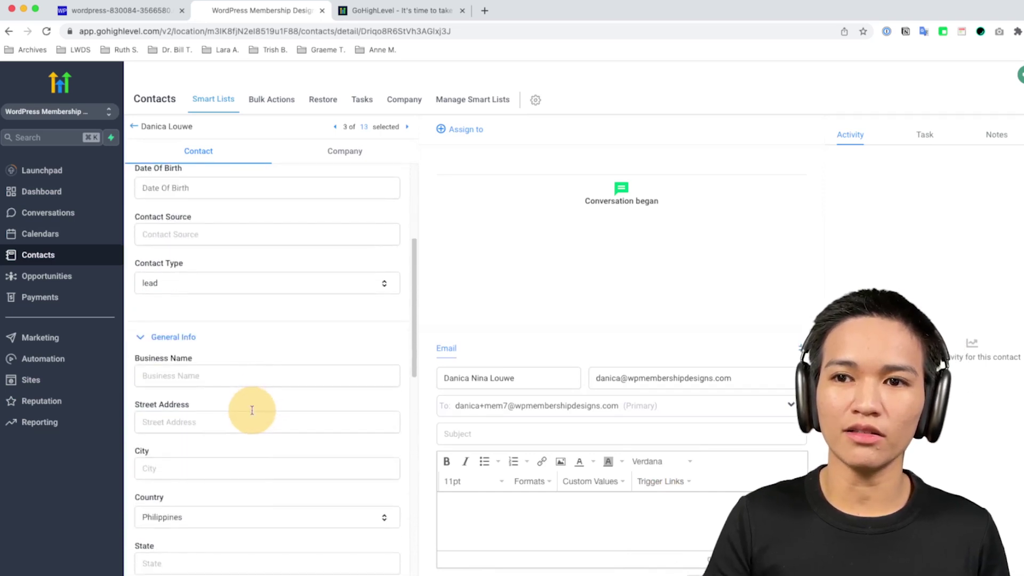
scroll(239, 327, down, 3)
scroll(212, 535, down, 5)
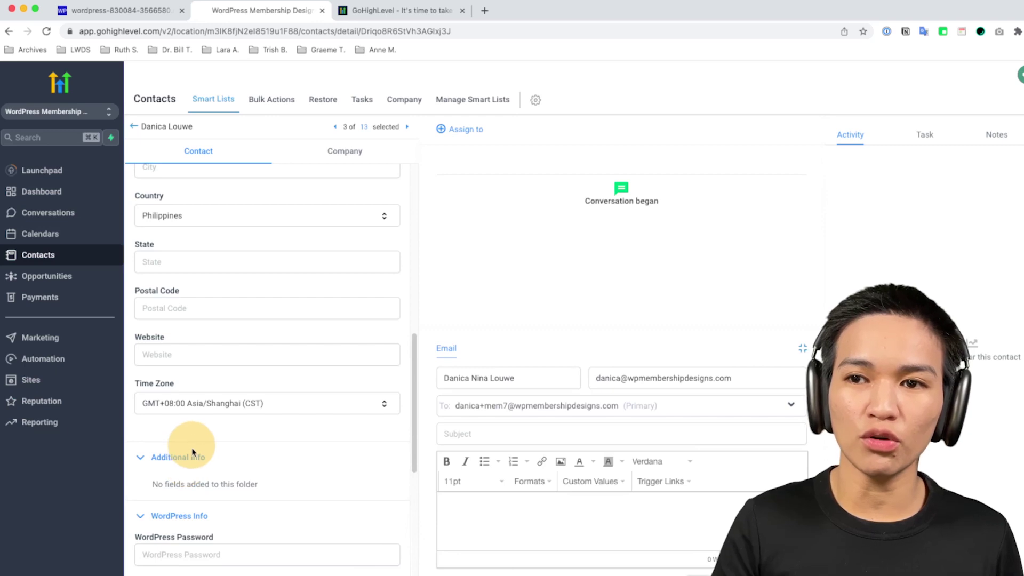
- Collapse and re-expand the WordPress Info and Additional Info sections
click(170, 517)
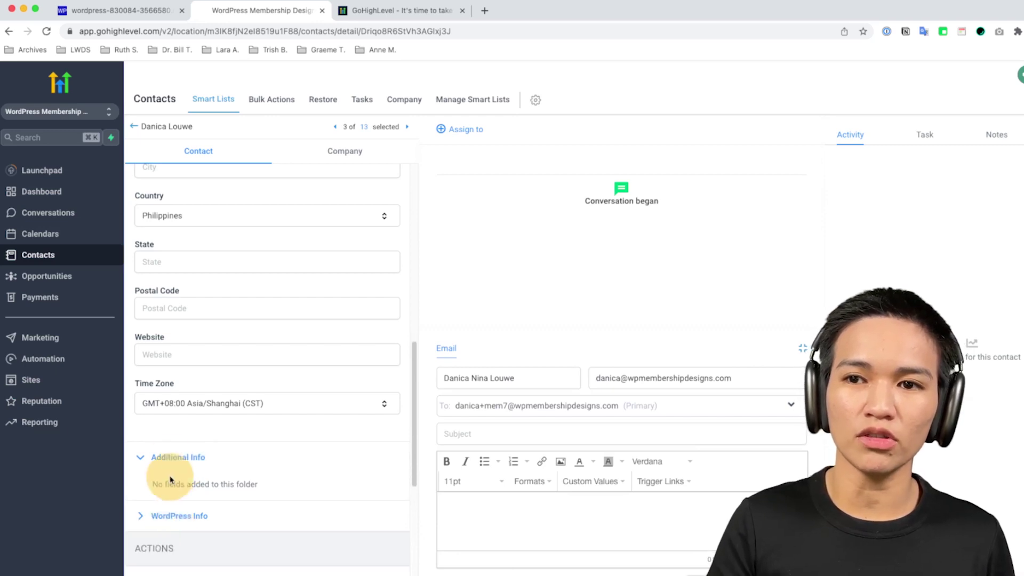
click(172, 457)
click(172, 457)
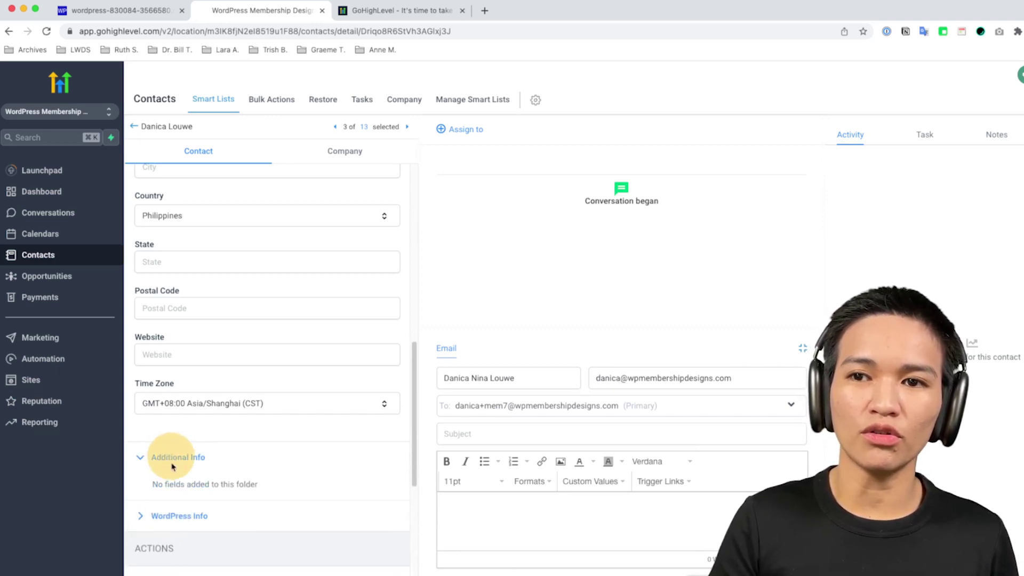
click(169, 517)
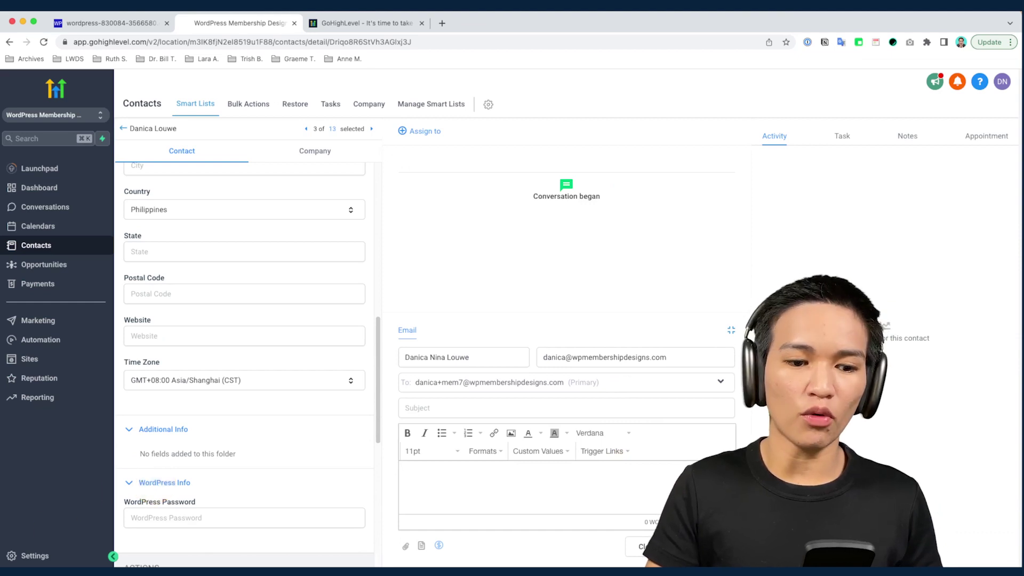
click(906, 456)
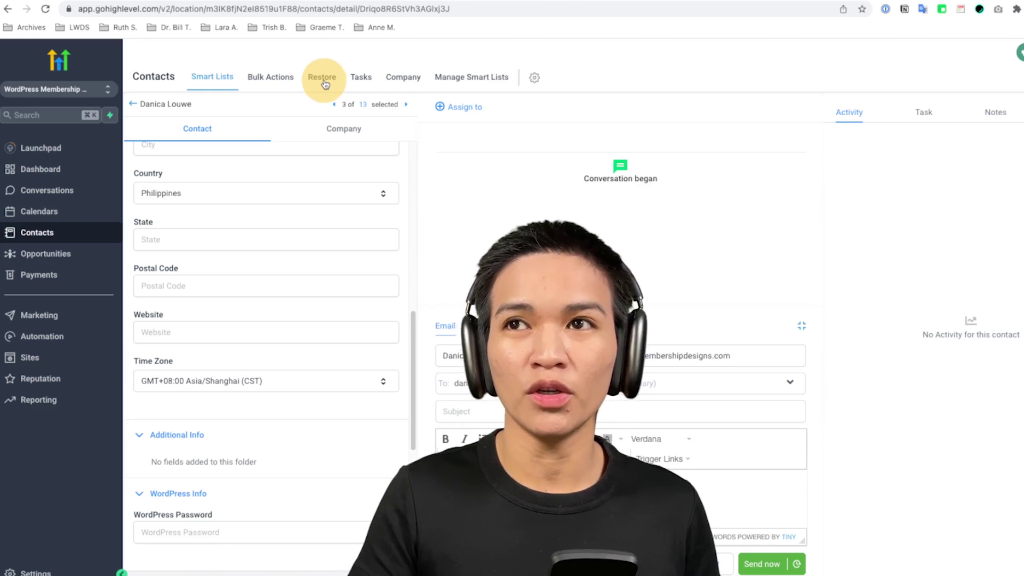
- View the Contacts Restore page, which lists no deleted contacts
click(323, 80)
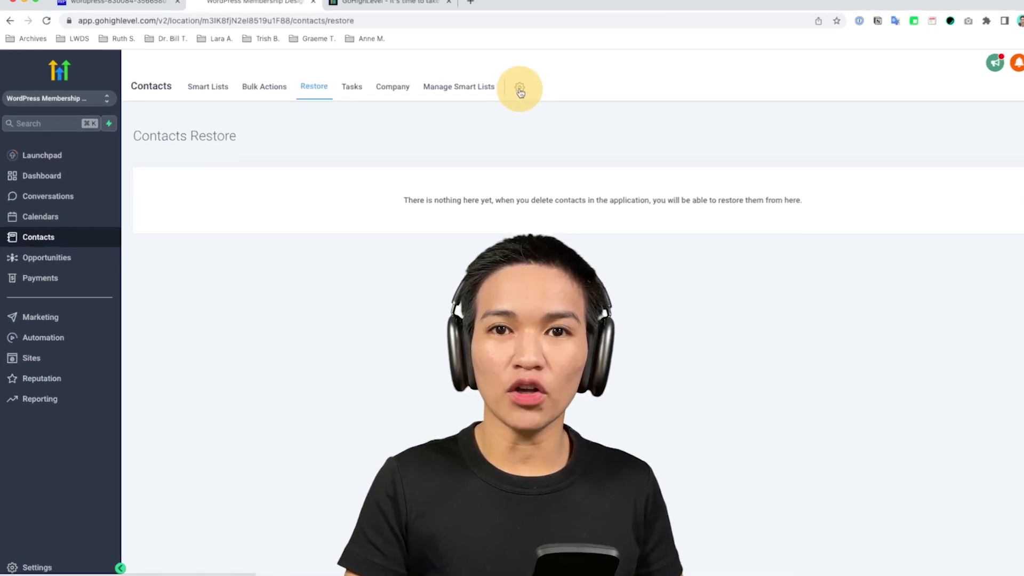
- Open the contact Custom Fields settings page
click(538, 80)
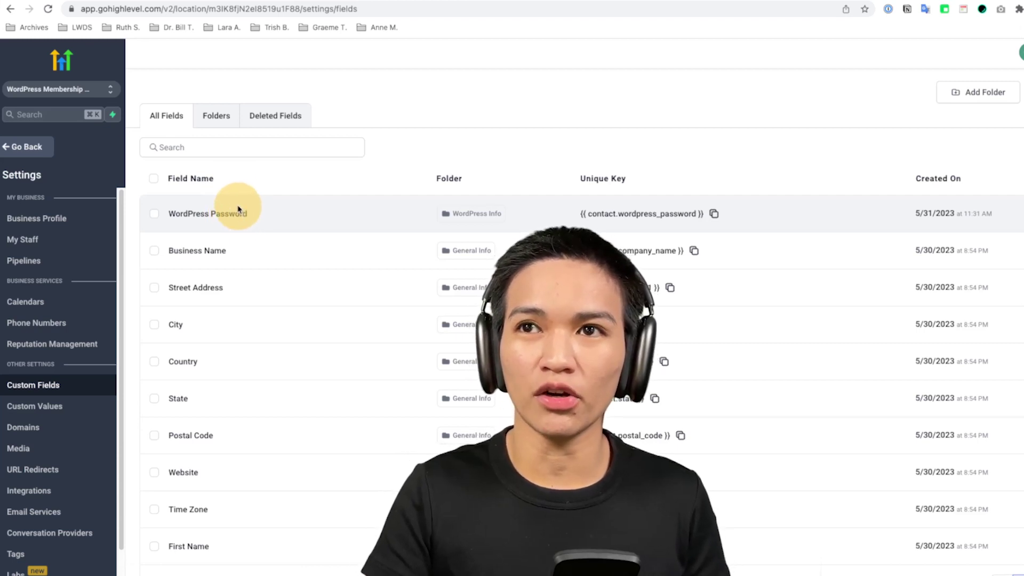
- Browse the custom field Folders, All Fields and Deleted Fields views, then return to Contacts
click(211, 114)
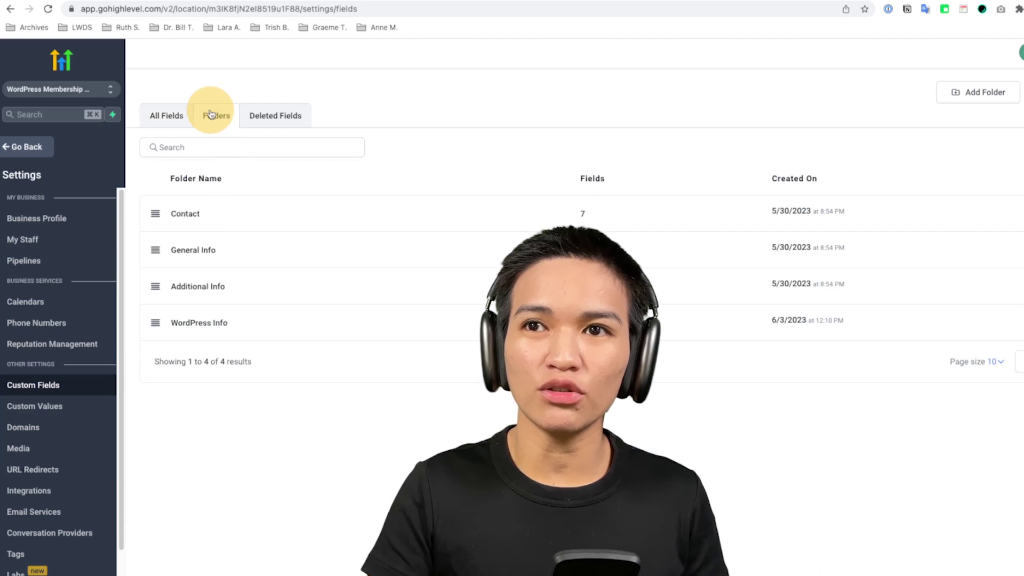
click(170, 121)
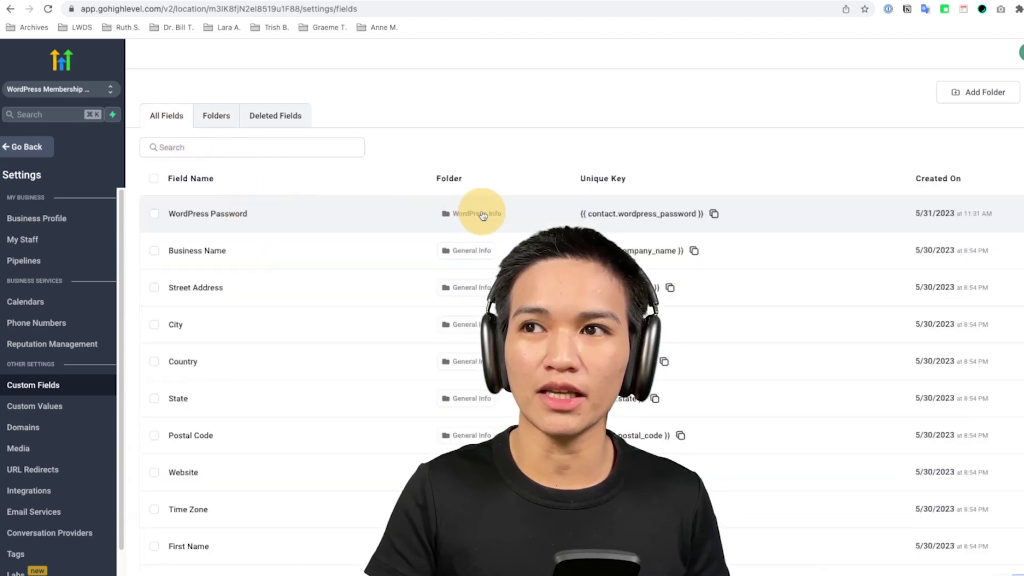
click(223, 119)
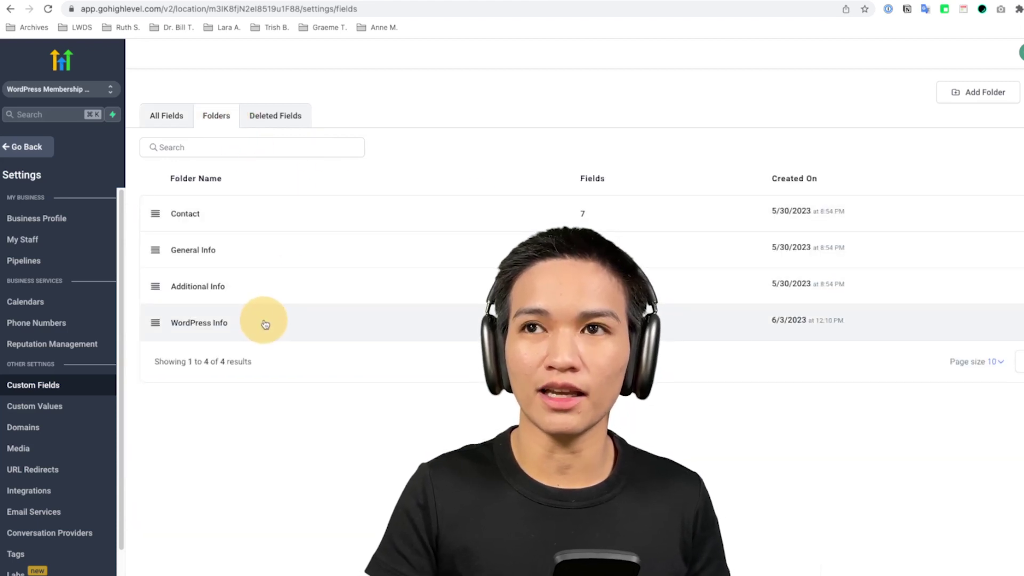
click(299, 116)
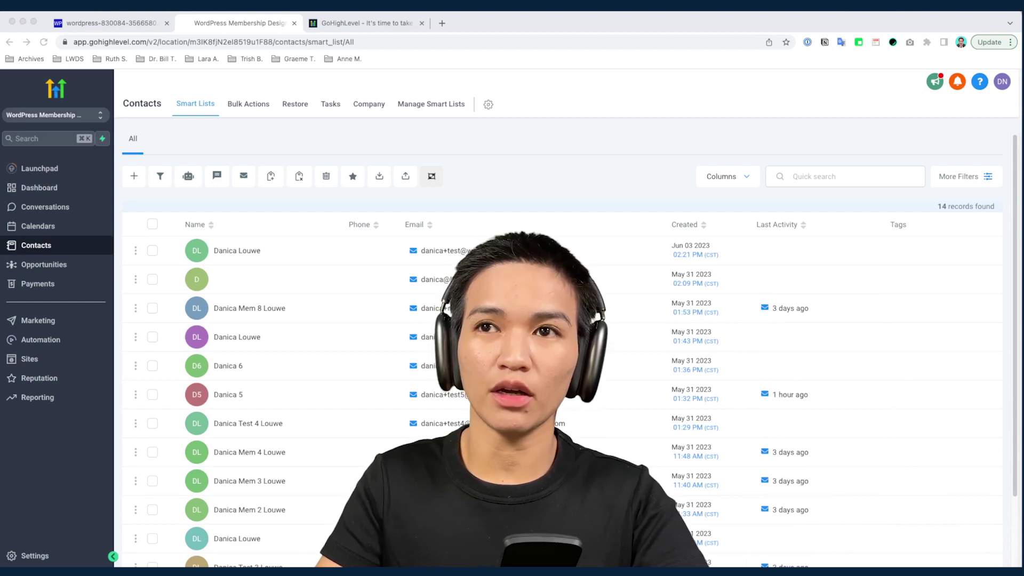
click(135, 180)
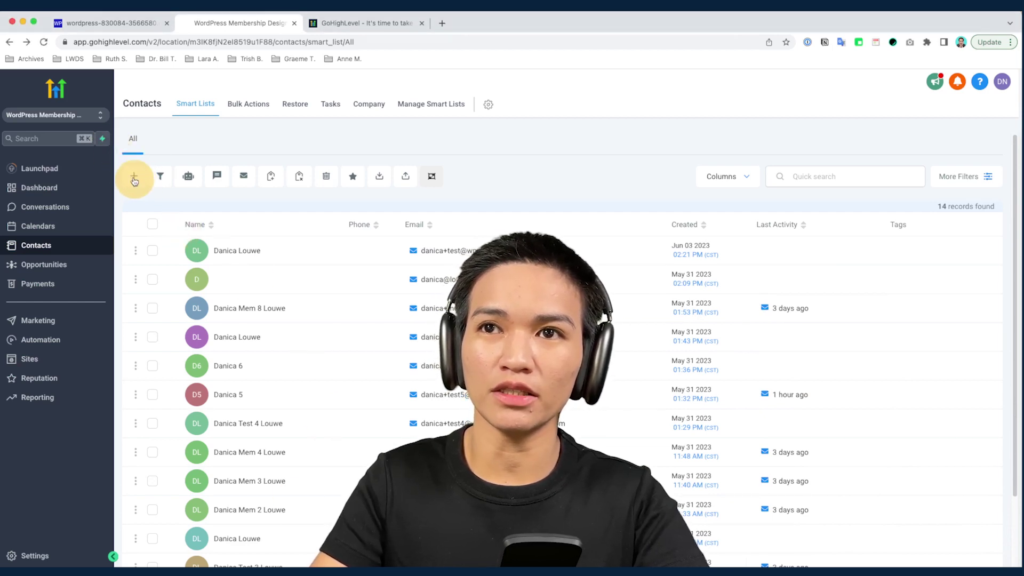
- Add a new contact with the contact's first name, last name and email address, and save
click(134, 181)
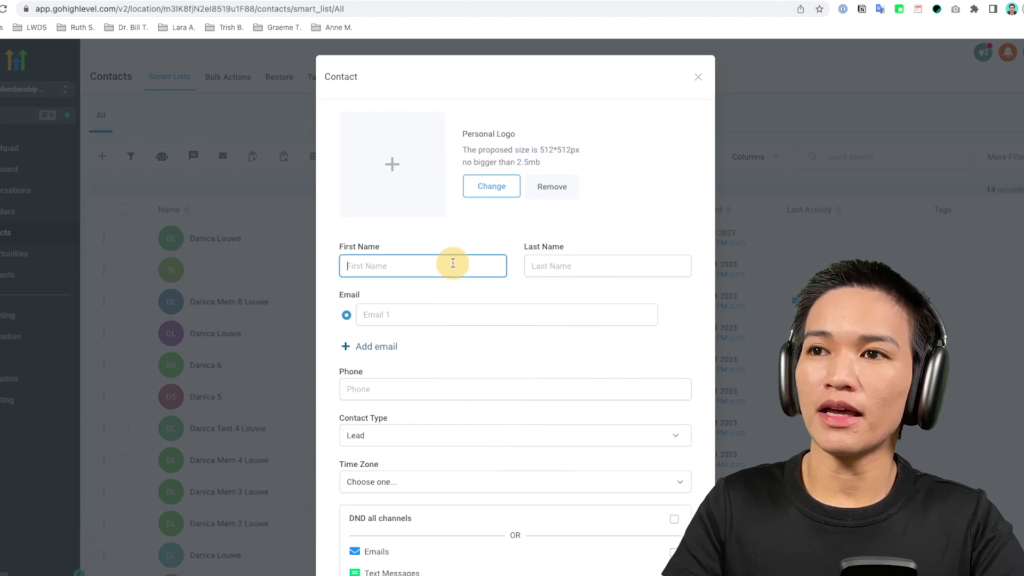
click(452, 262)
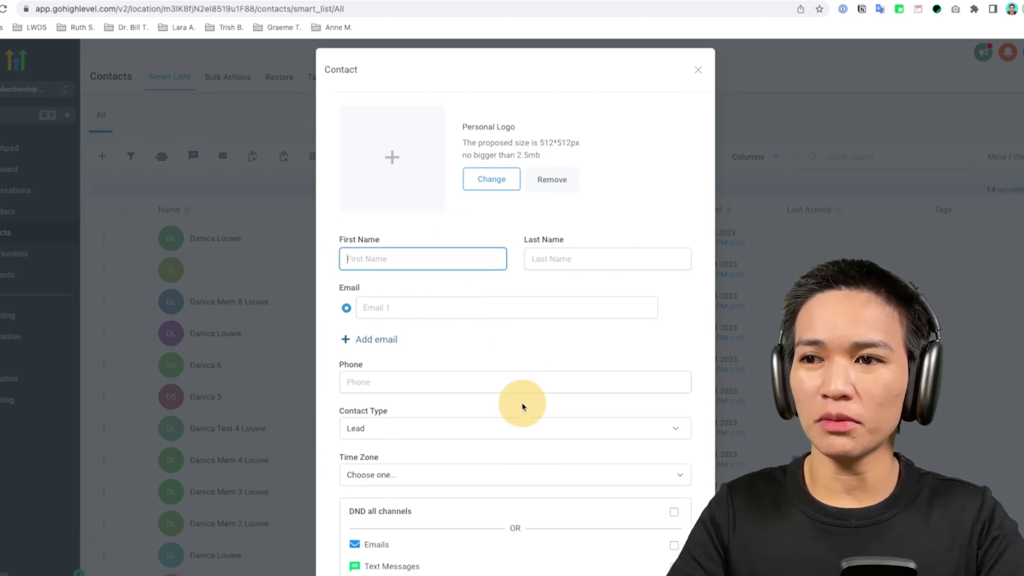
key(Tab)
key(Tab)
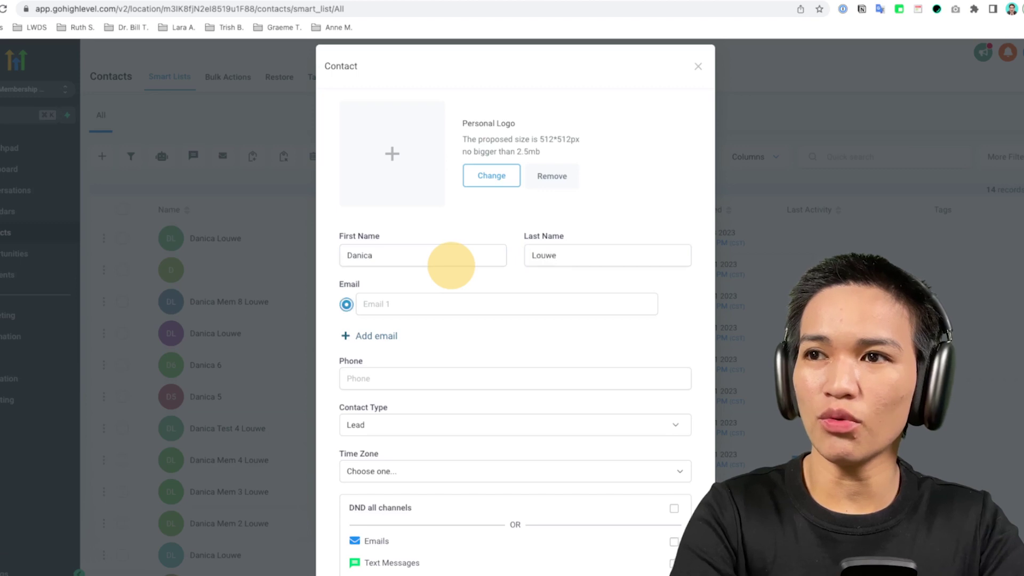
click(448, 302)
click(669, 304)
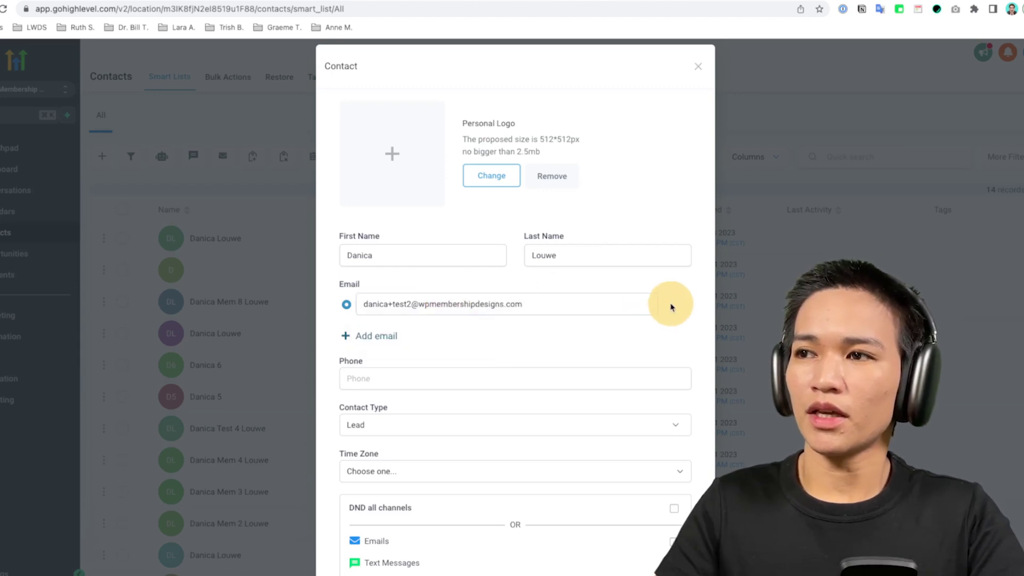
scroll(670, 306, down, 2)
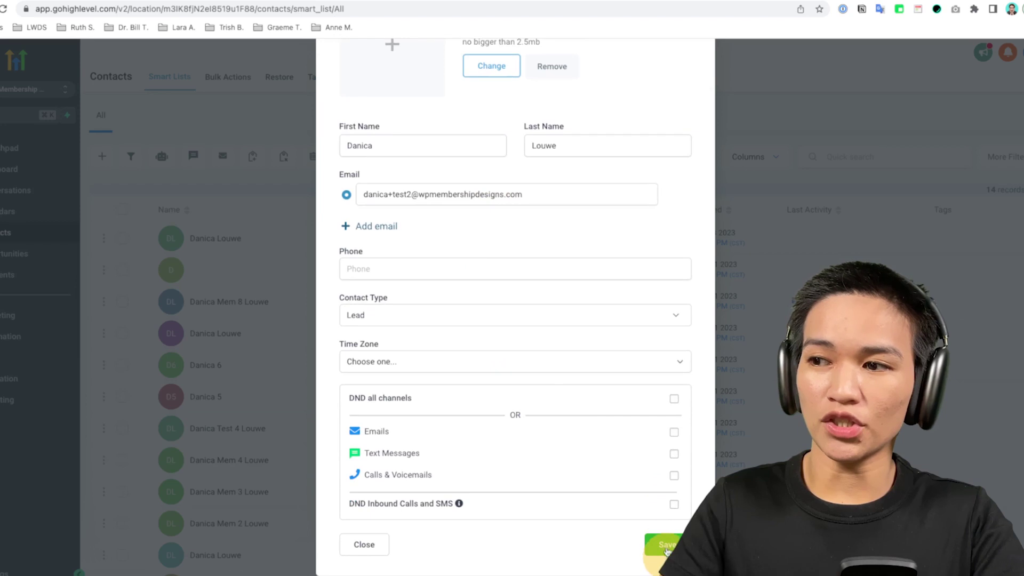
click(666, 547)
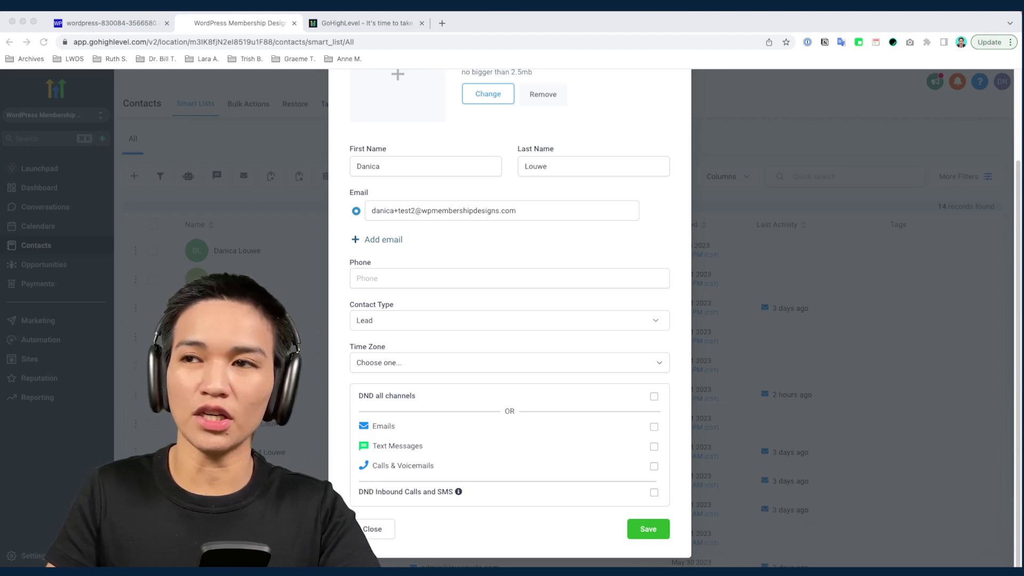
- Change the email's trailing number to 3 and save the contact again
click(405, 214)
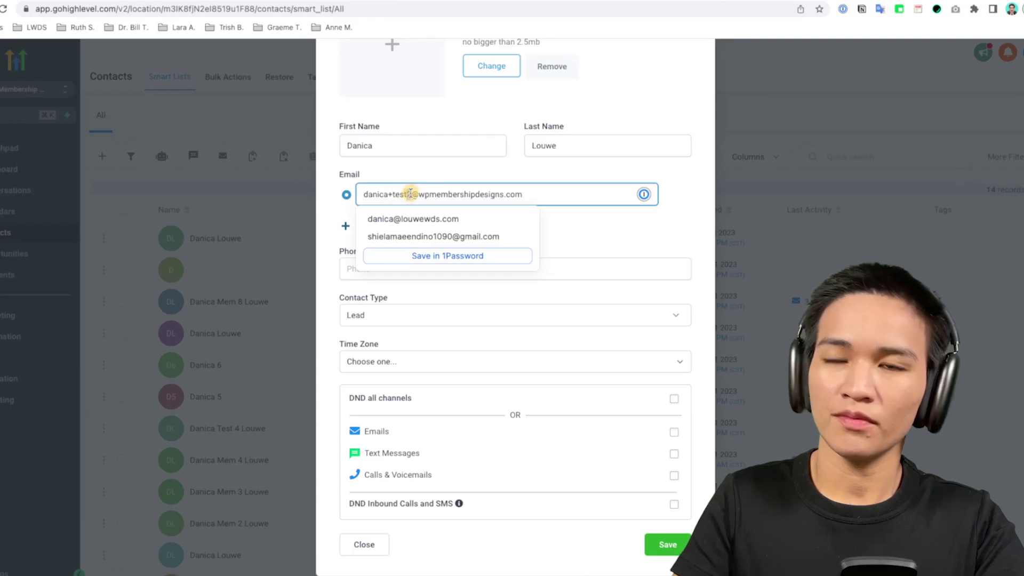
key(BackSpace)
text(3)
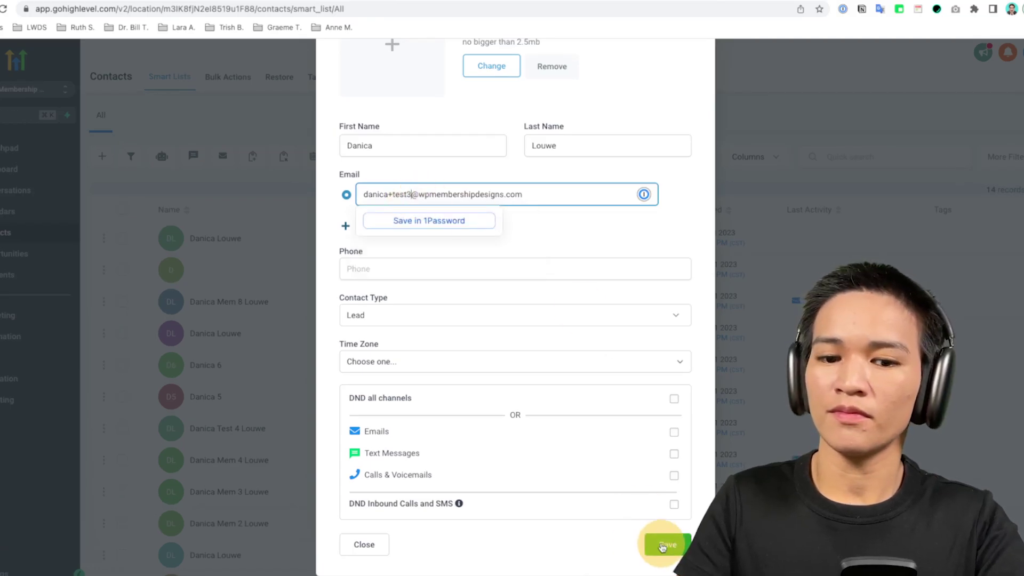
click(661, 546)
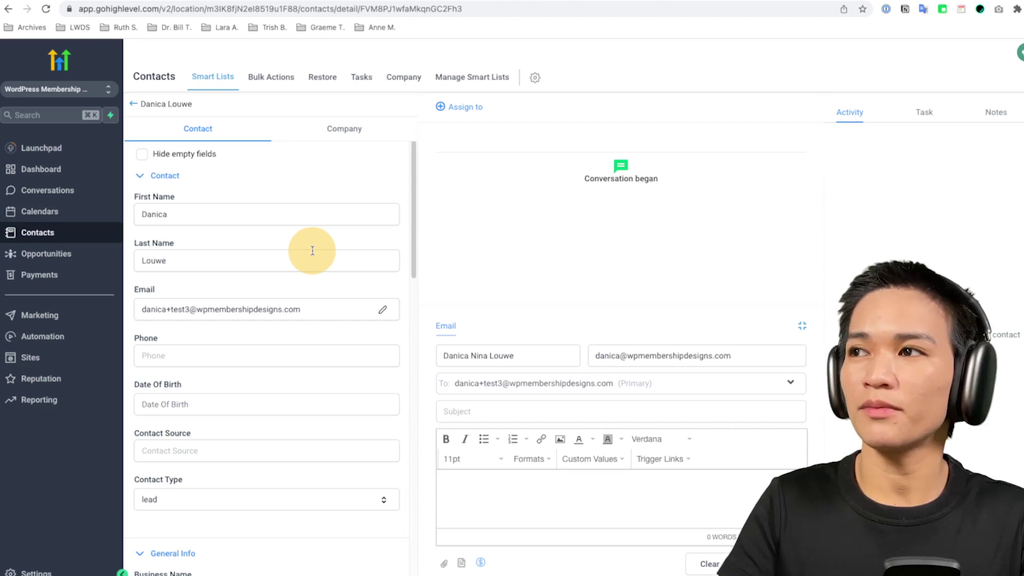
- Go to the Payments section from the left sidebar
click(39, 275)
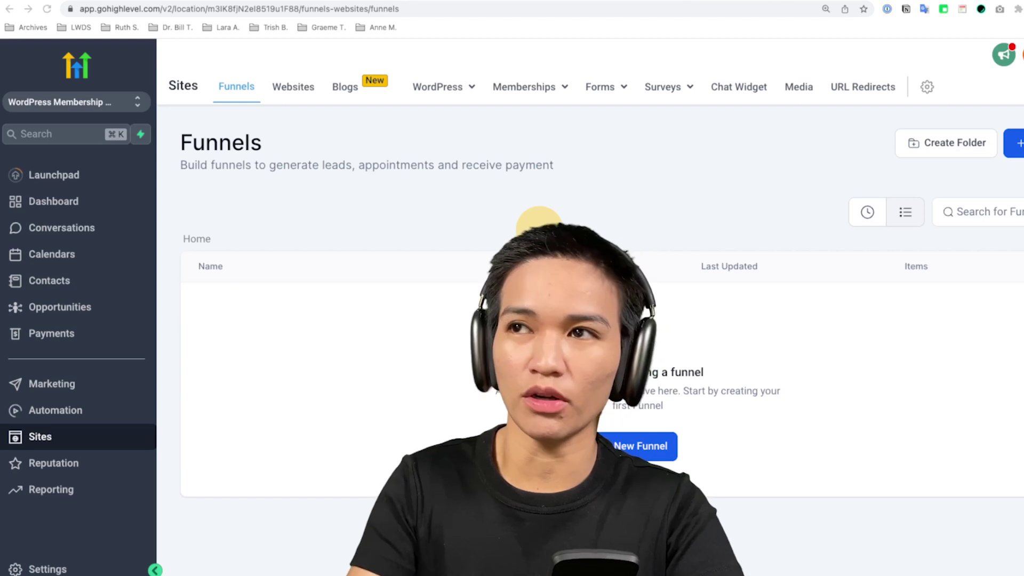
- Open the Forms Builder list and add a new blank form
click(594, 92)
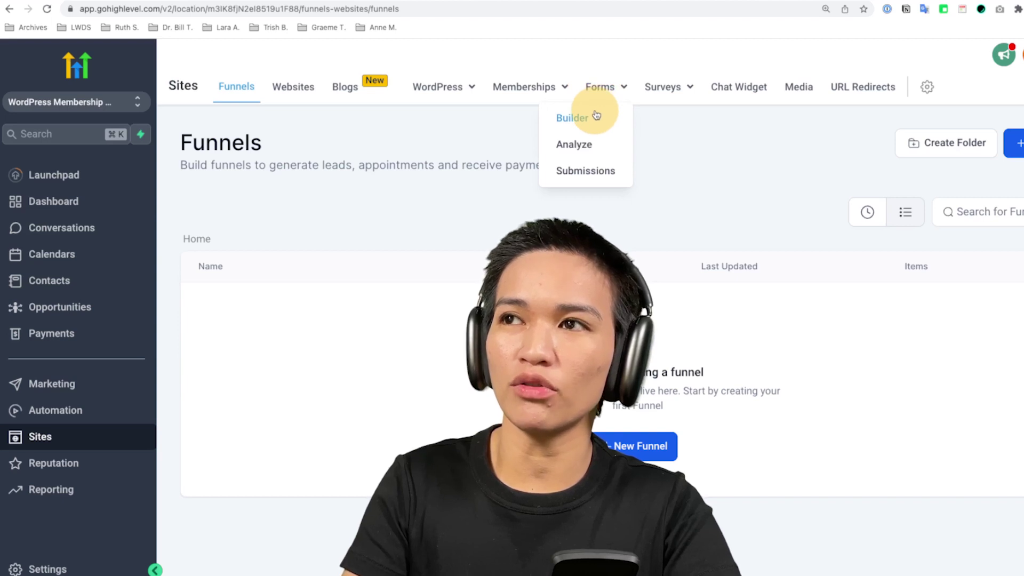
click(596, 115)
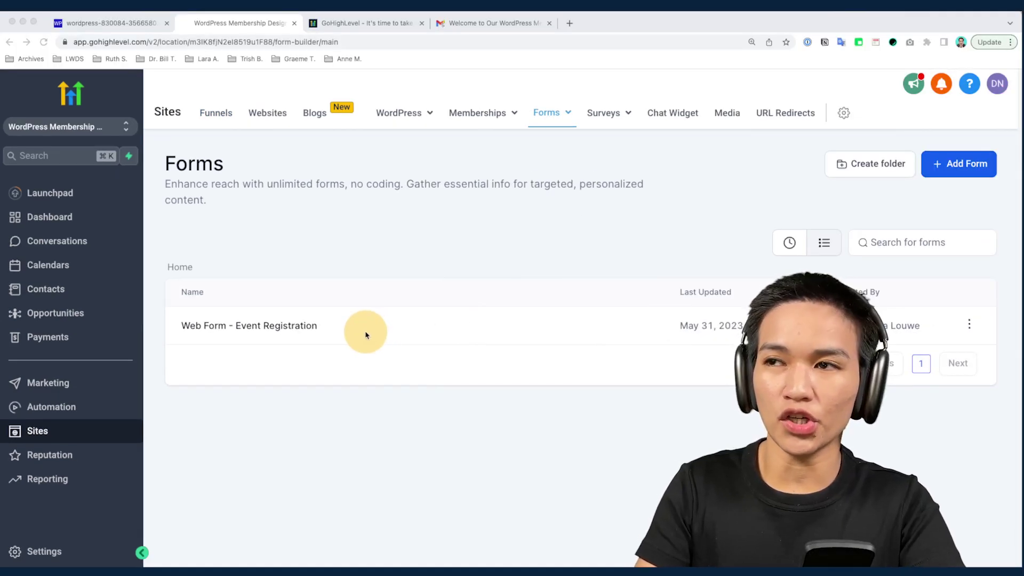
click(958, 164)
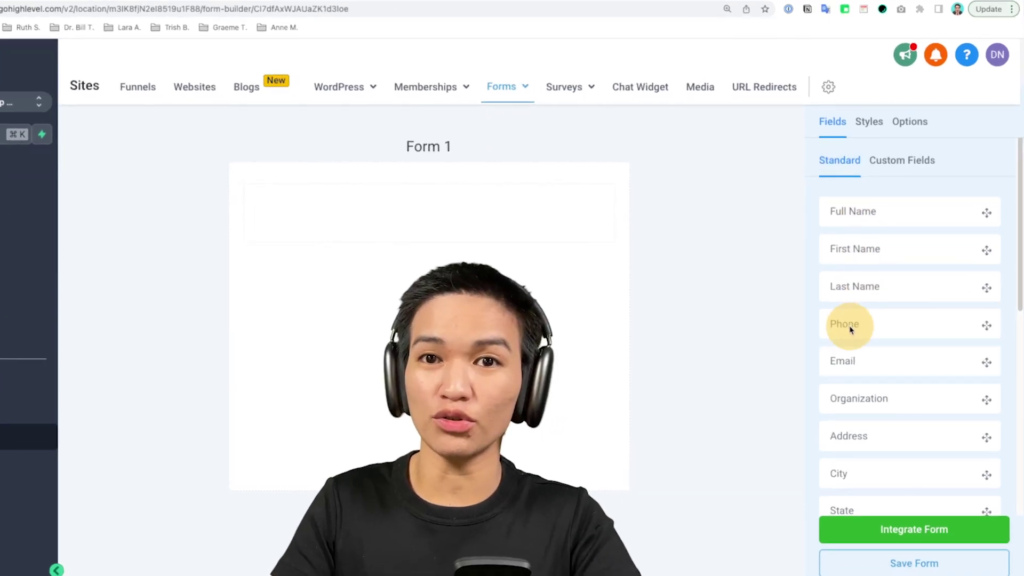
- Look through the form builder's fields, style and options panels, and select the Form 1 title
click(885, 163)
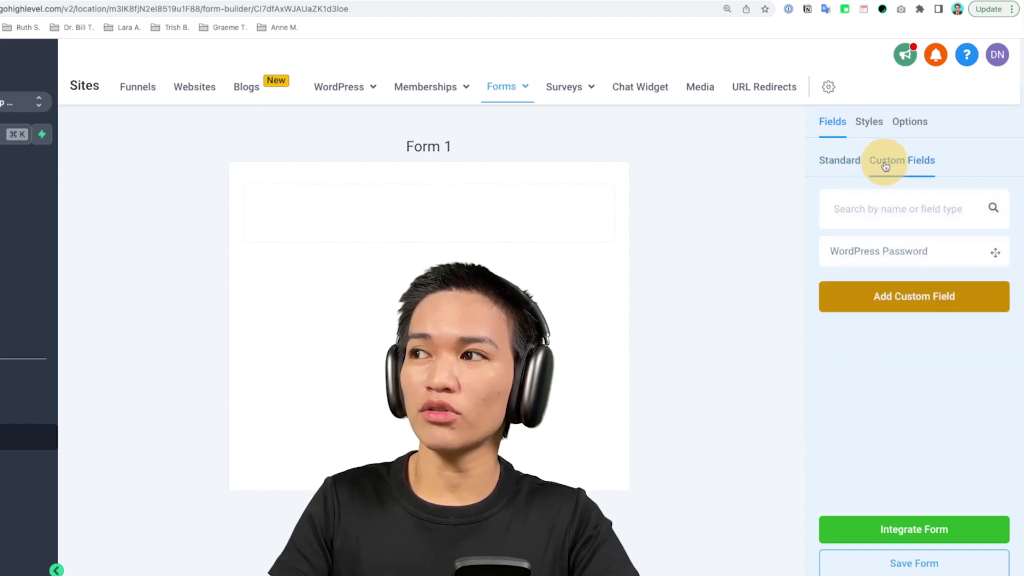
click(870, 124)
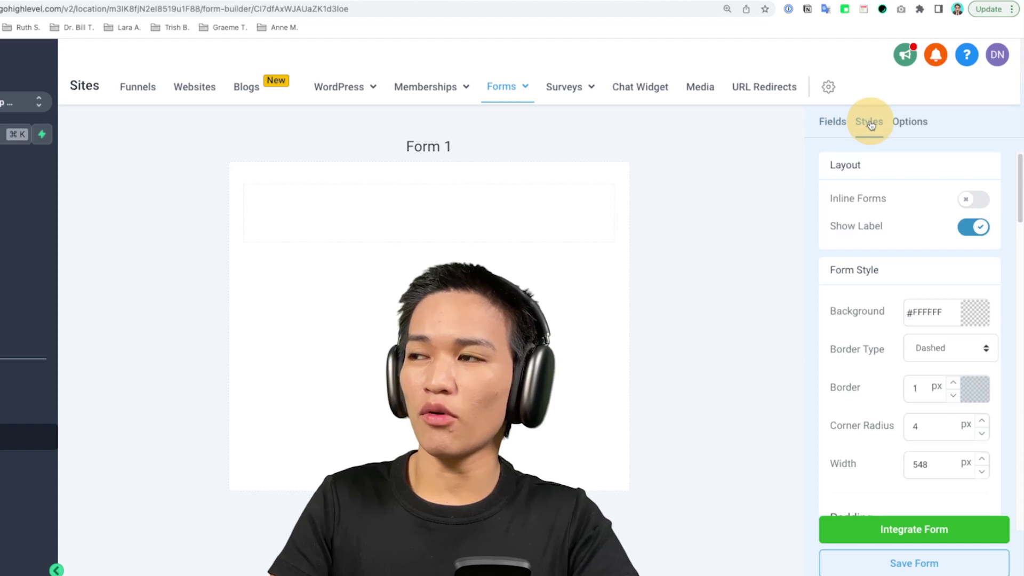
click(911, 122)
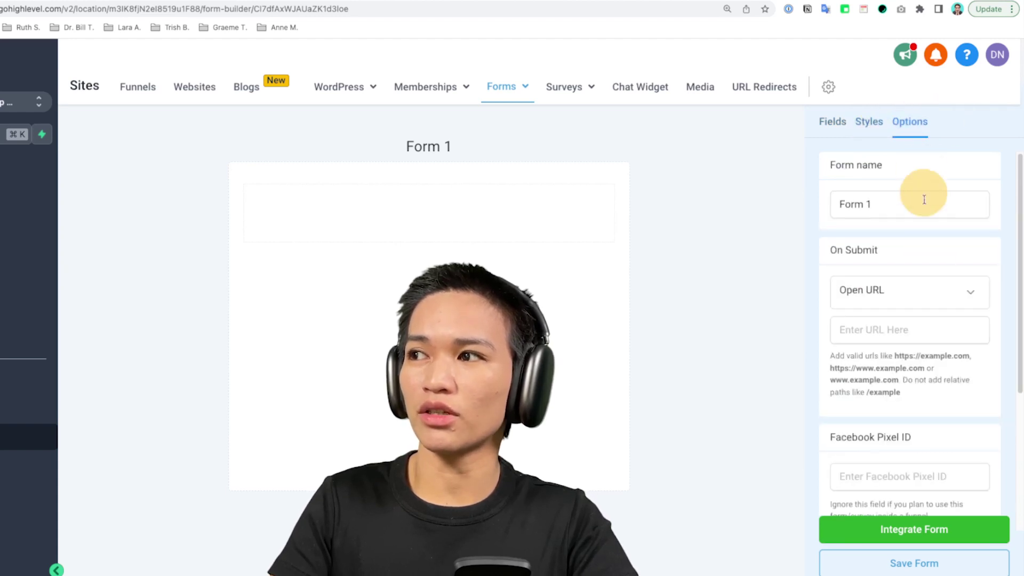
scroll(930, 256, down, 3)
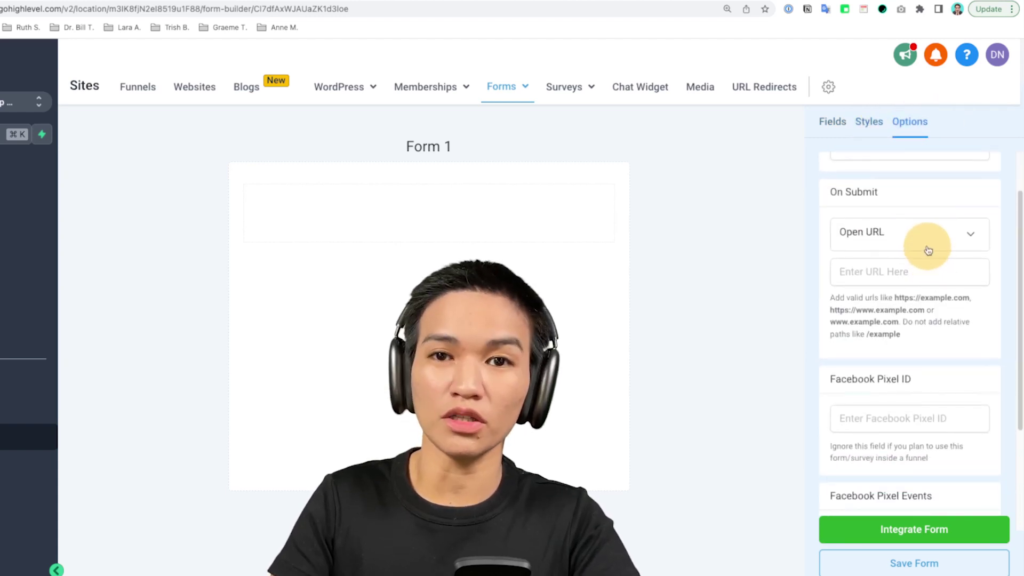
scroll(928, 251, down, 2)
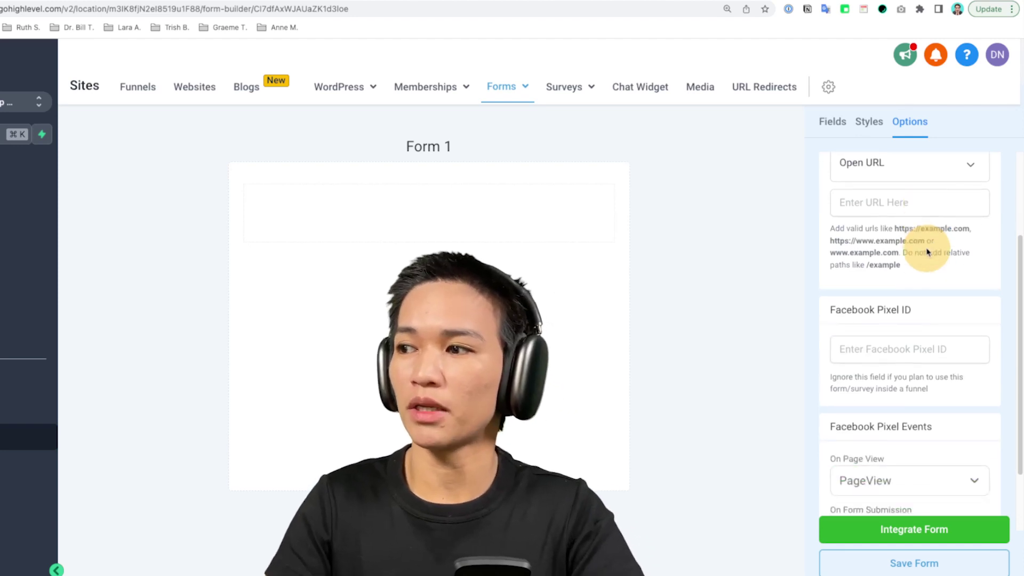
scroll(927, 250, down, 4)
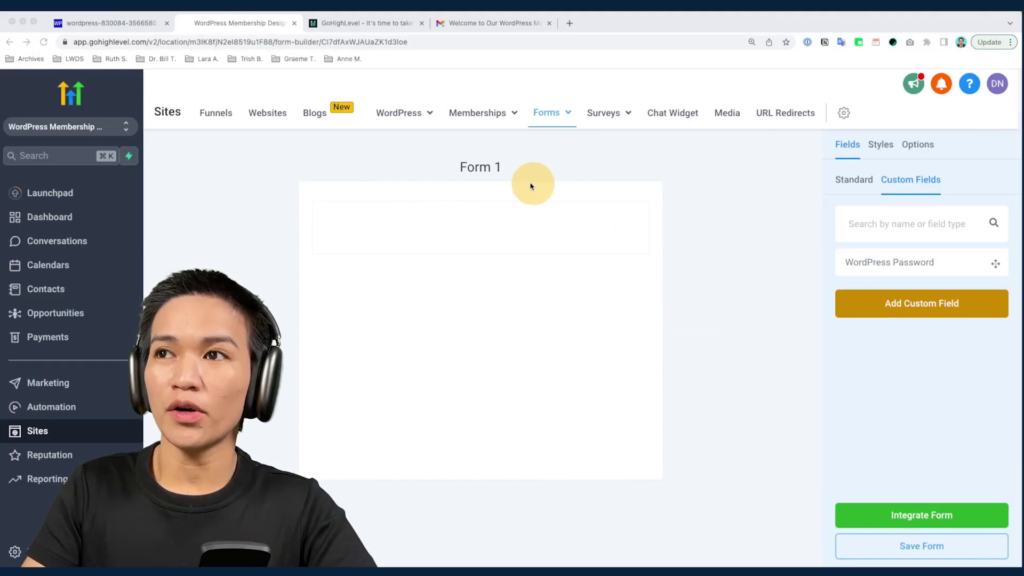
click(484, 165)
triple_click(491, 167)
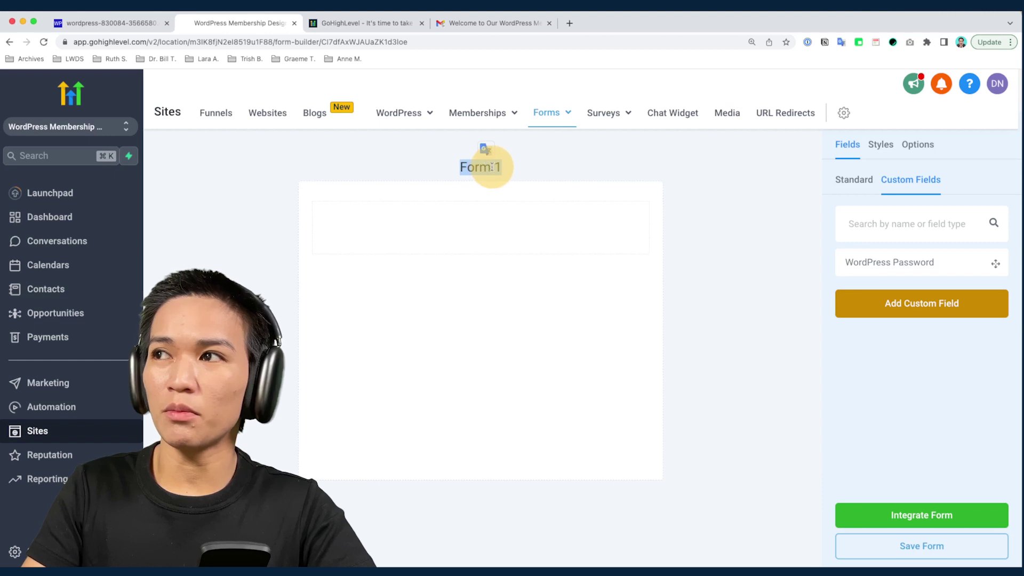
- Replace the form name Form 1 with 'Contact Form' in the Options panel
click(909, 146)
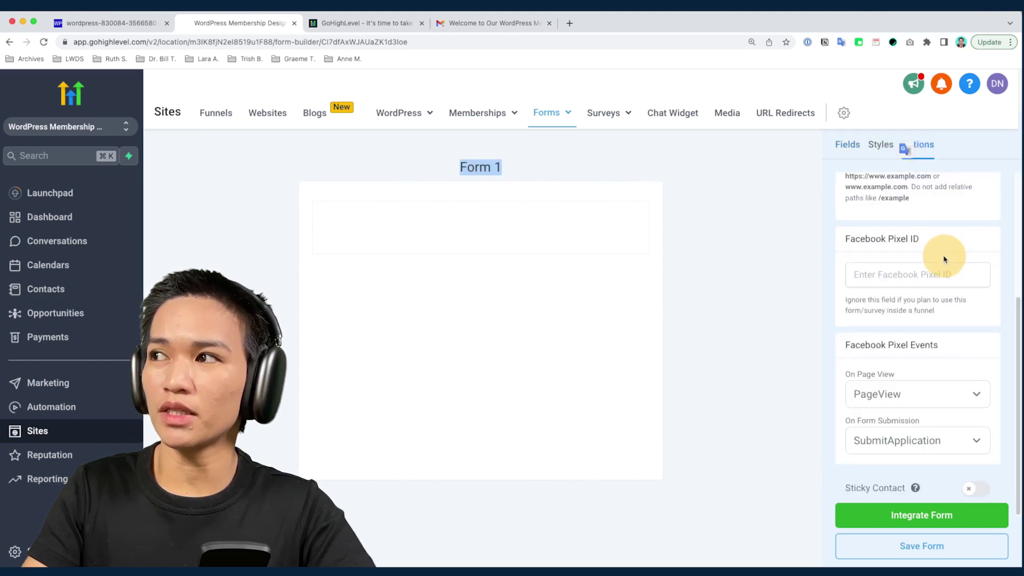
scroll(930, 237, up, 5)
click(914, 222)
triple_click(914, 222)
text(Contact Form)
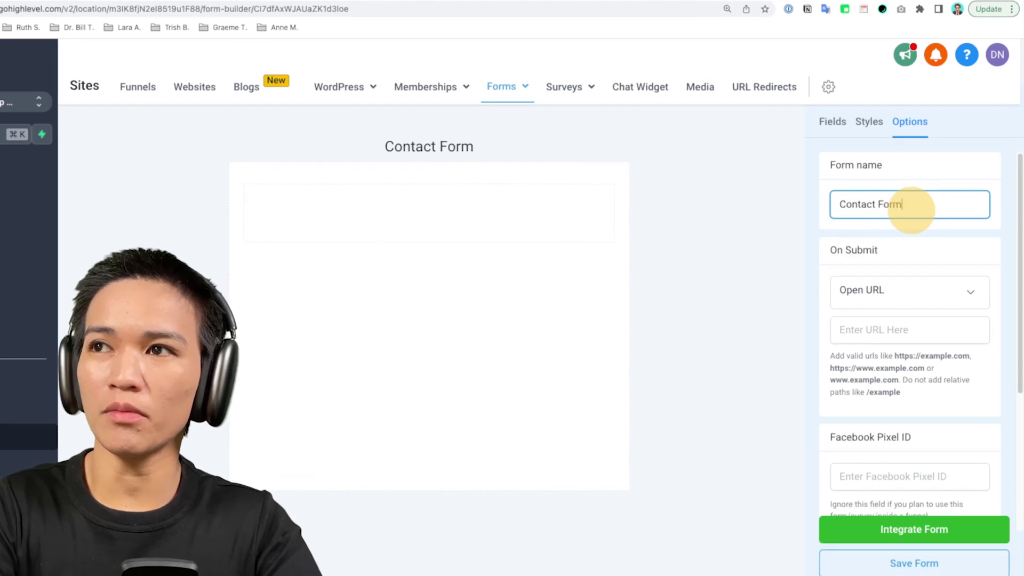
click(843, 119)
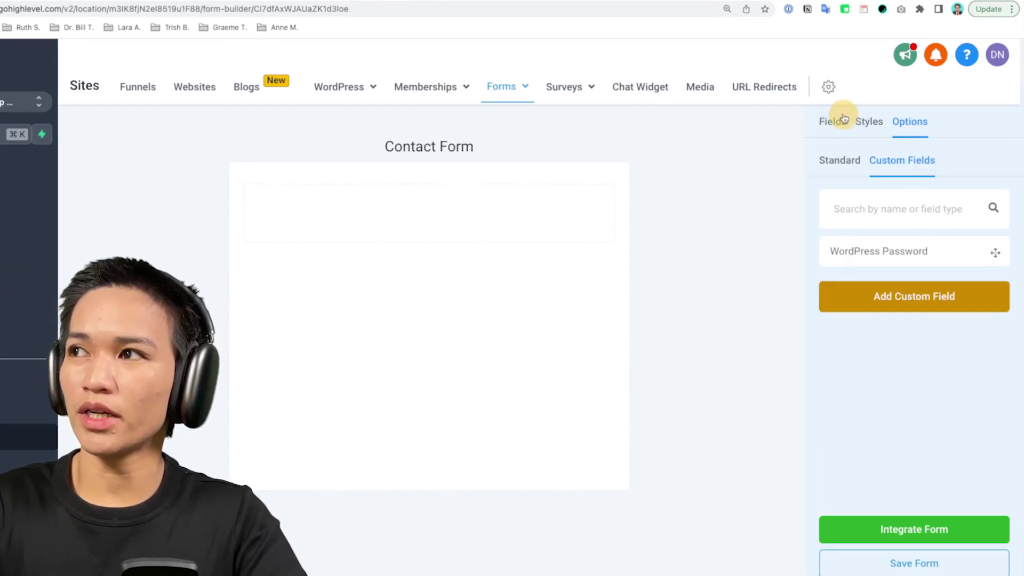
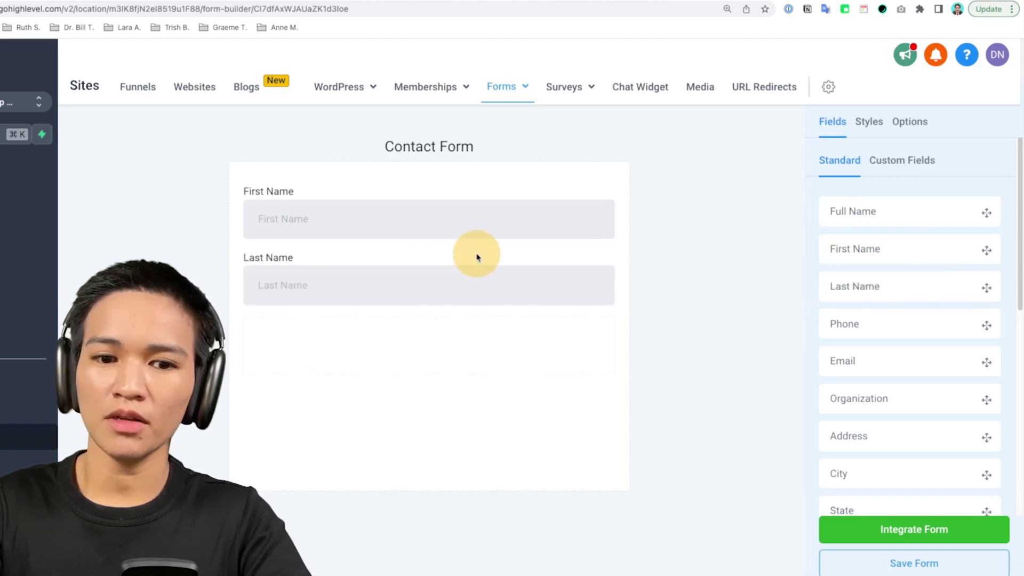
- Drag an Email field and a Button into the form below the Last Name field
scroll(922, 304, down, 1)
drag(890, 344, 544, 316)
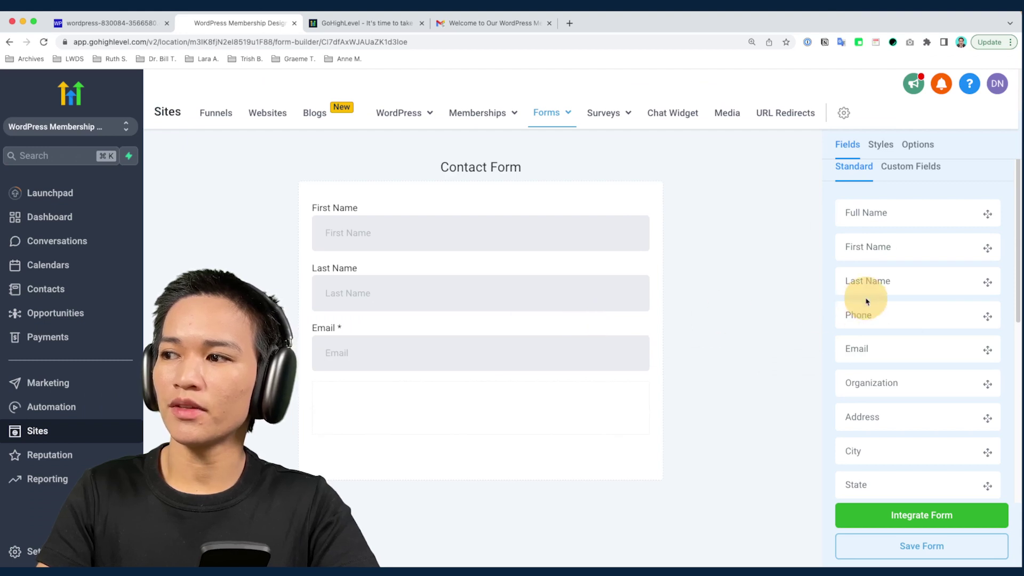
scroll(866, 302, down, 7)
drag(895, 454, 484, 388)
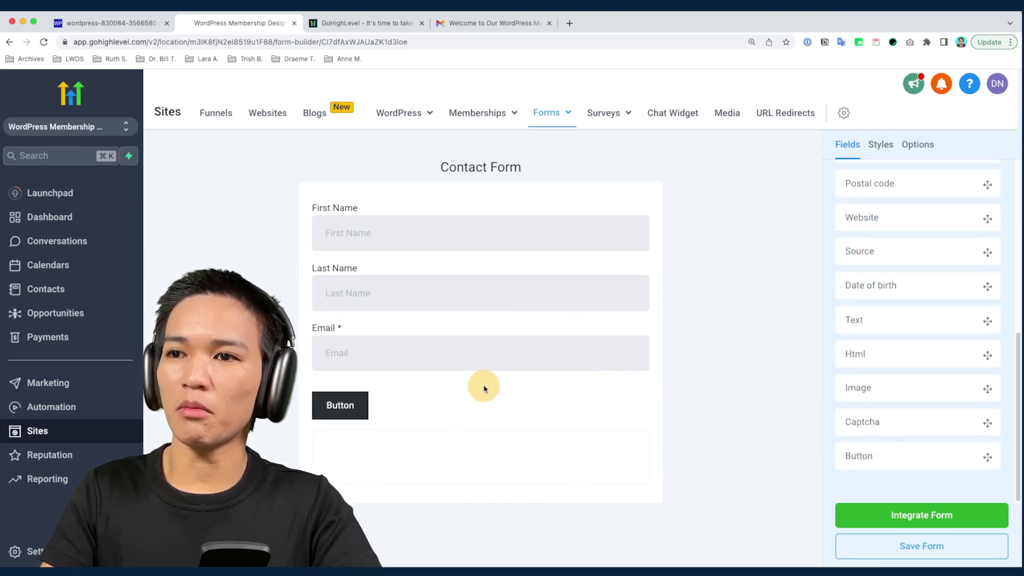
- Change the new button's text to 'Submit'
click(365, 409)
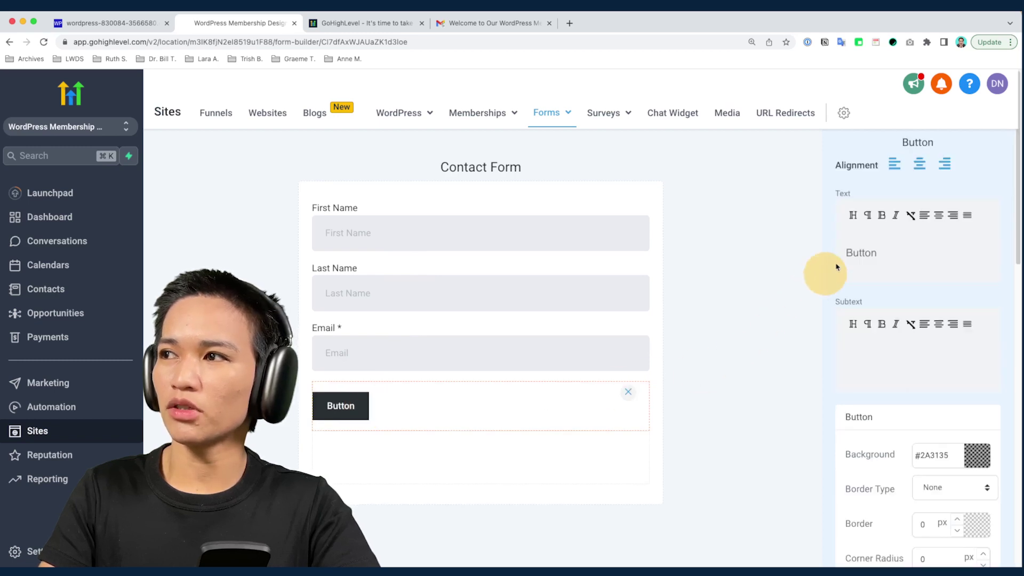
double_click(887, 253)
text(S)
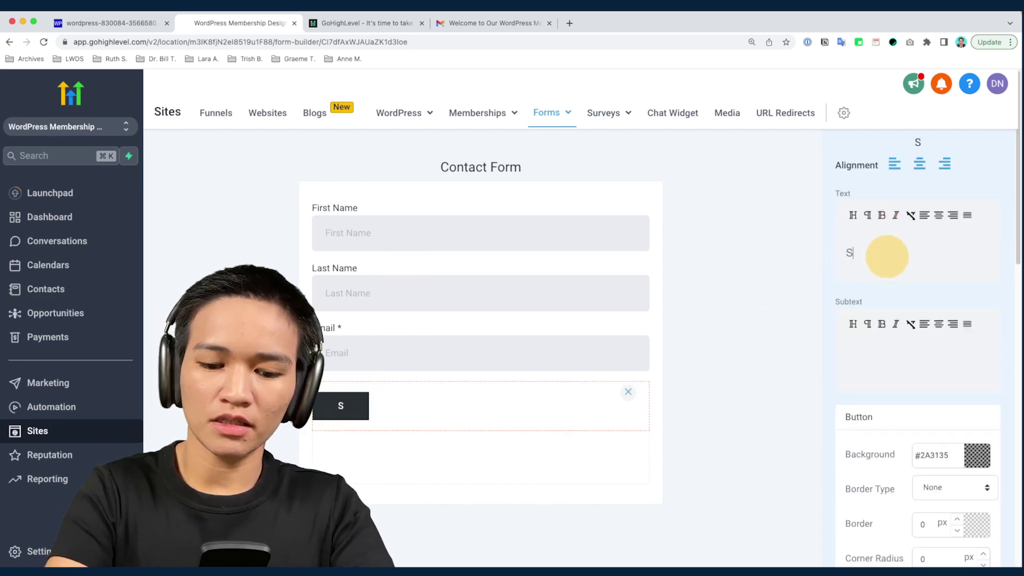
text(ubmit)
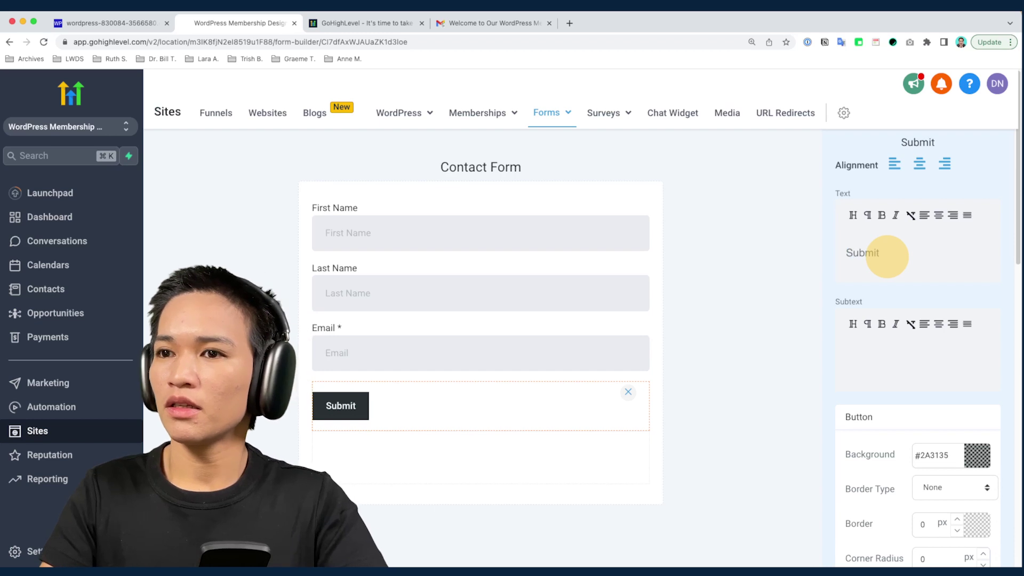
scroll(892, 300, down, 5)
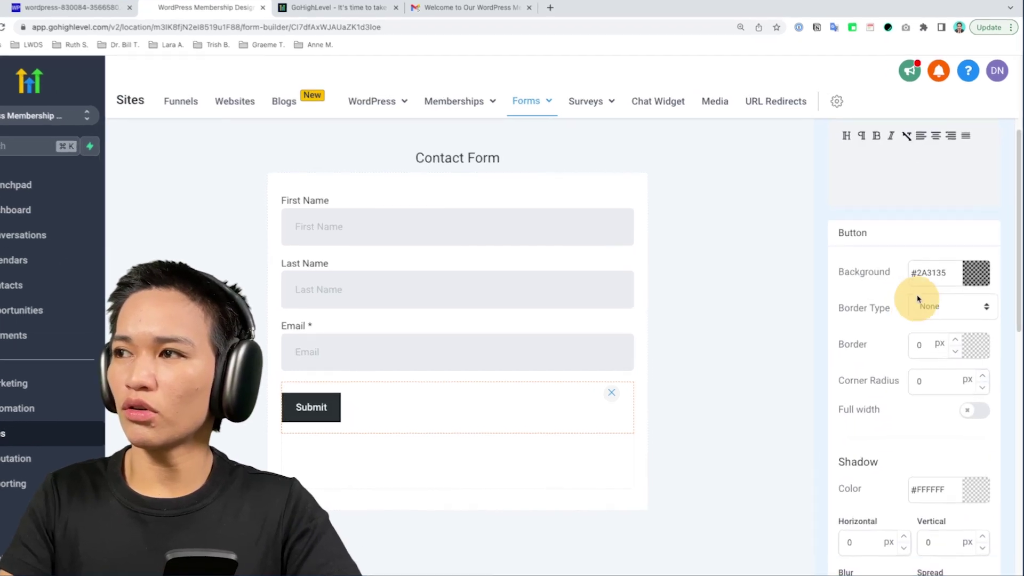
scroll(946, 243, down, 1)
- Set the Submit button's background colour to bright blue #02A4FF
click(976, 254)
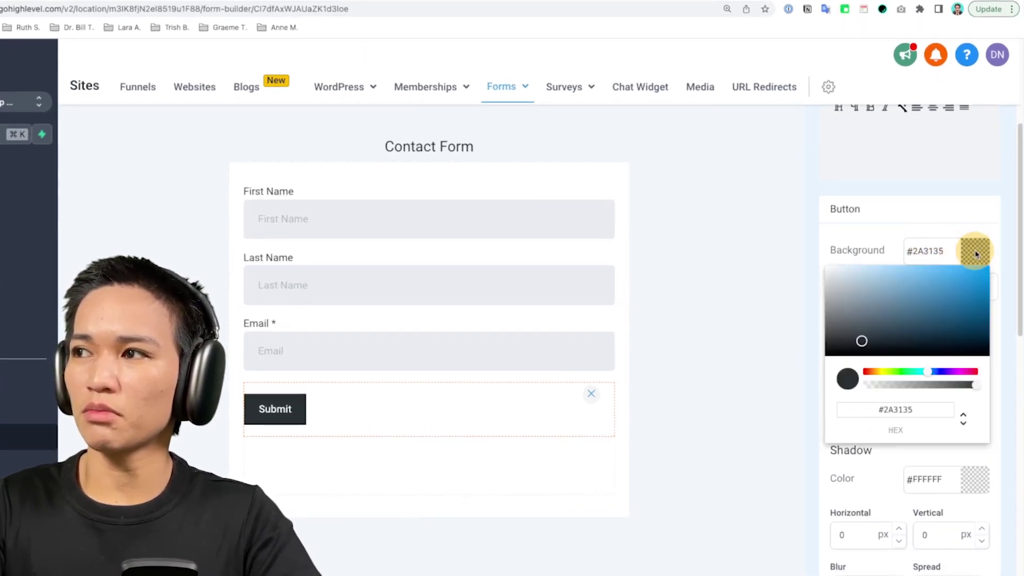
drag(960, 293, 983, 267)
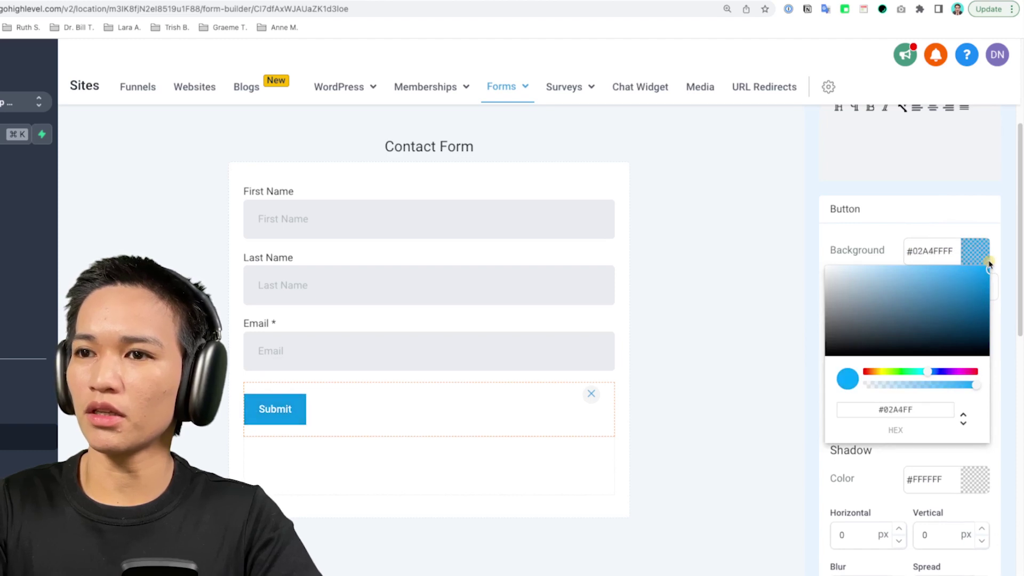
click(992, 262)
scroll(987, 245, down, 2)
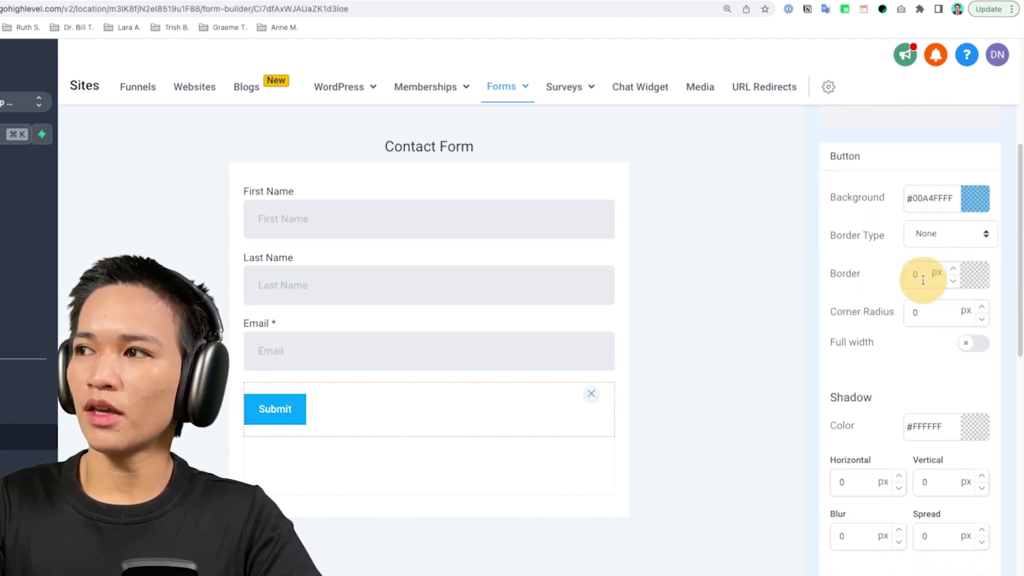
- Give the button a 200 px corner radius and make it full width
click(908, 274)
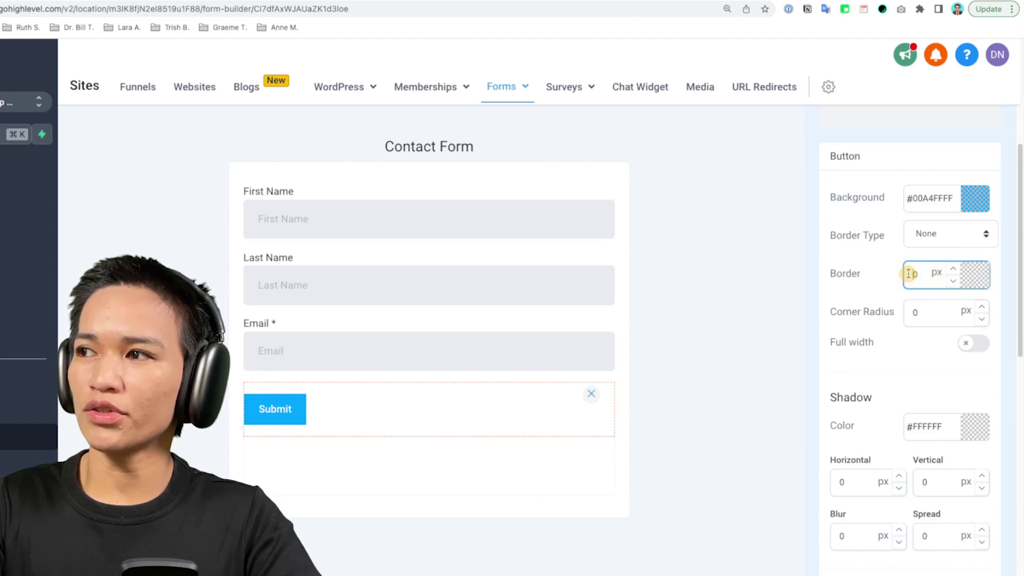
click(912, 314)
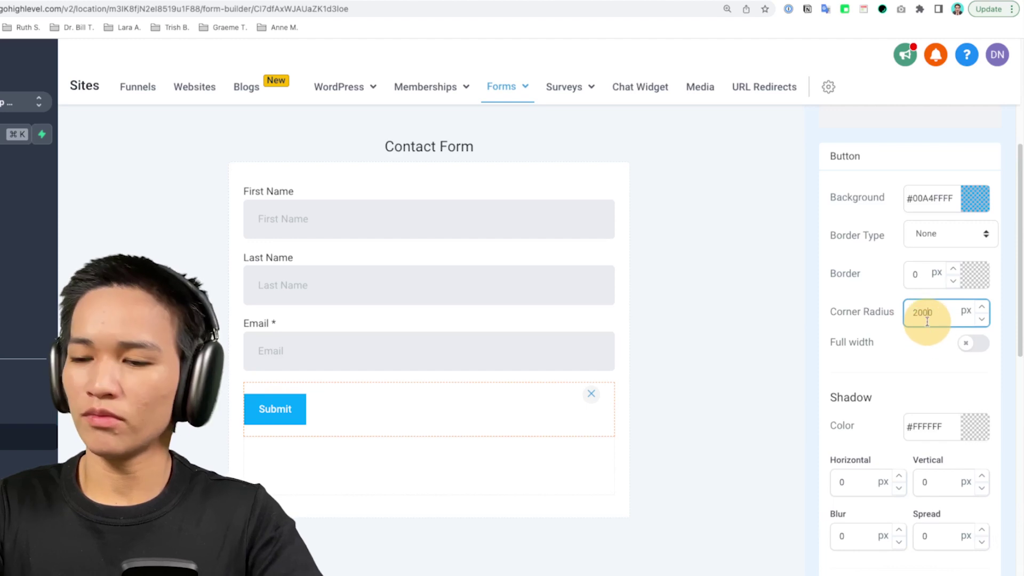
click(982, 344)
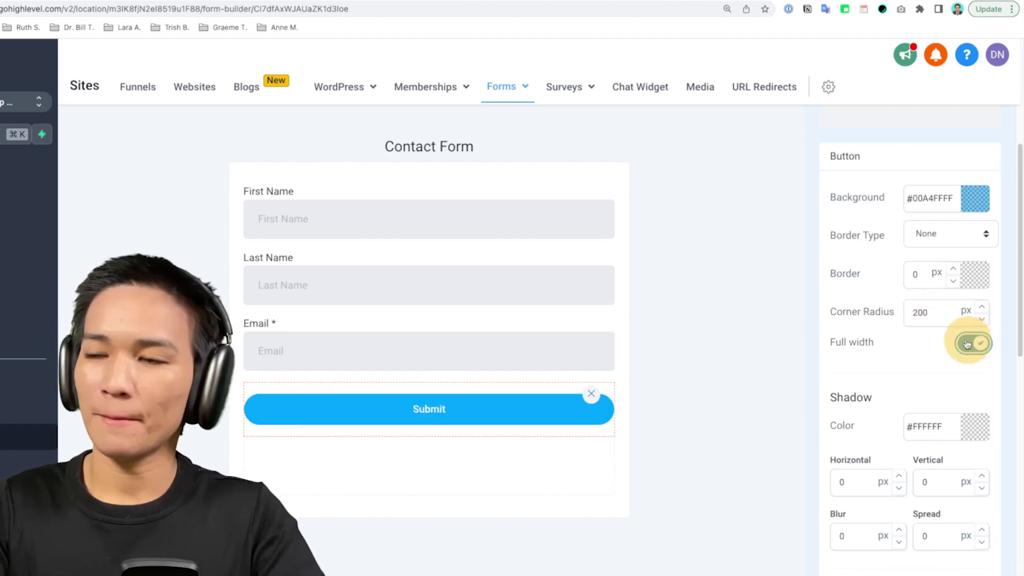
scroll(927, 338, up, 5)
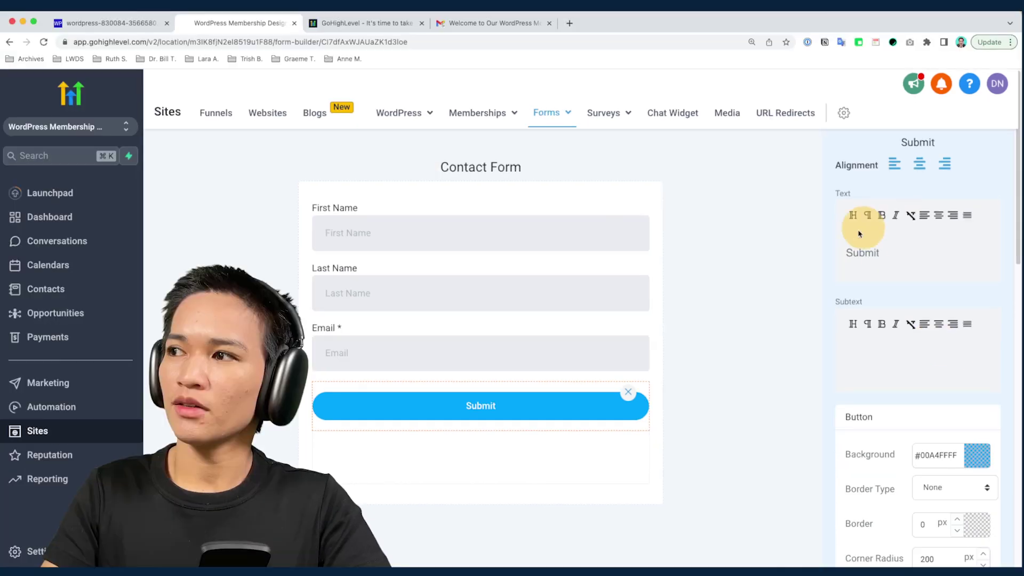
click(729, 257)
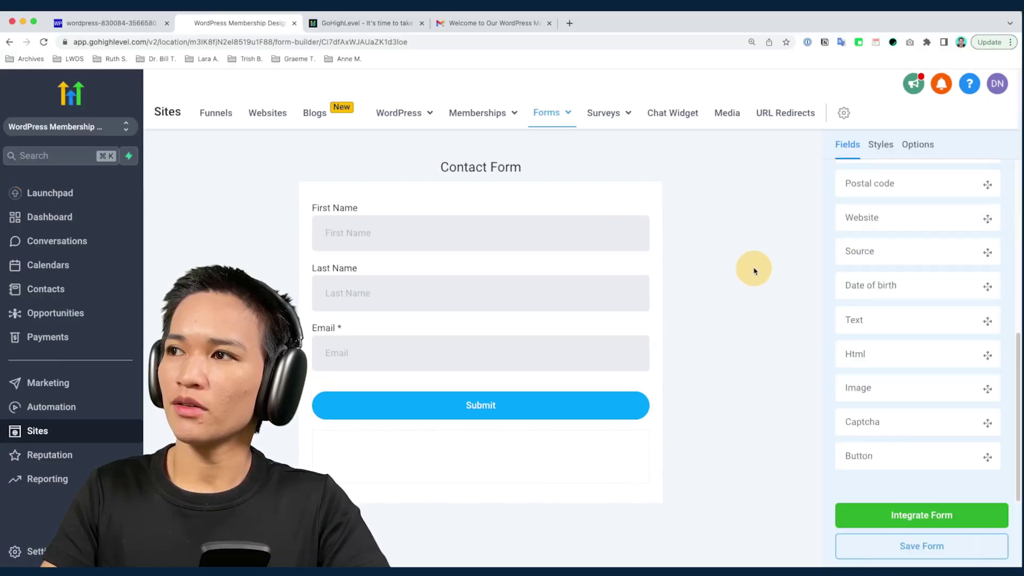
- In the Options tab, set On Submit to Message with the text 'Success!'
scroll(906, 267, up, 10)
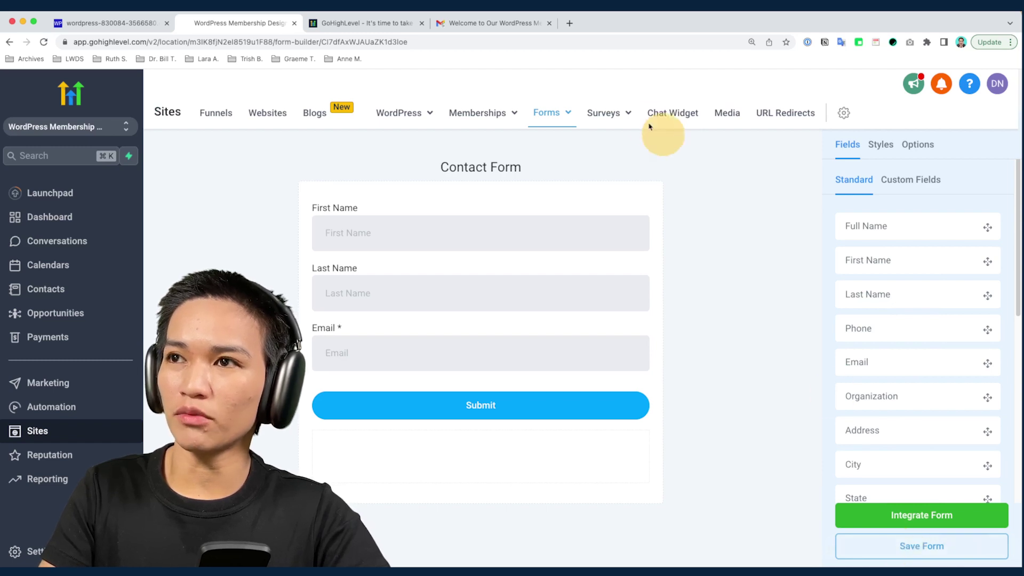
click(923, 152)
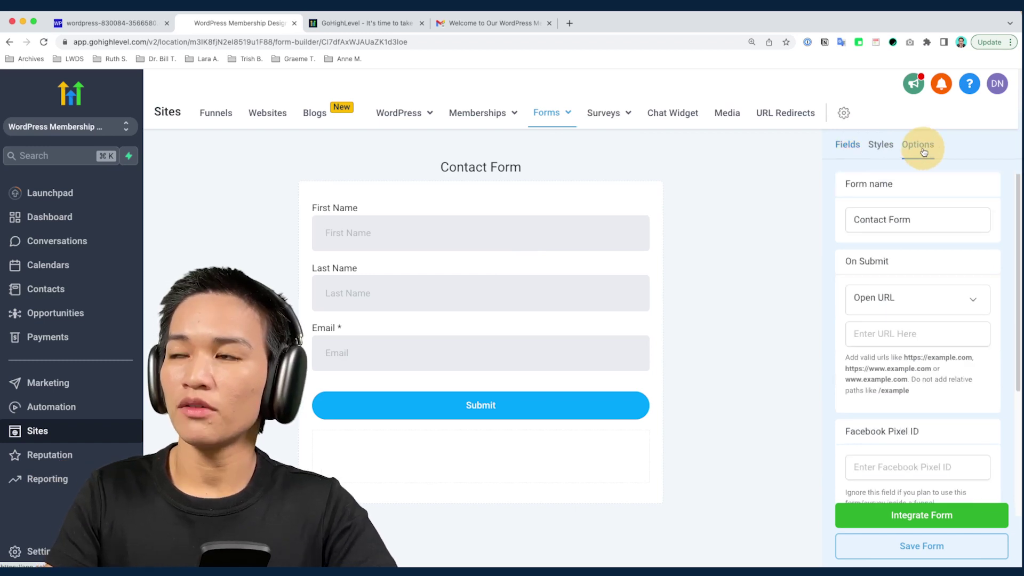
click(895, 299)
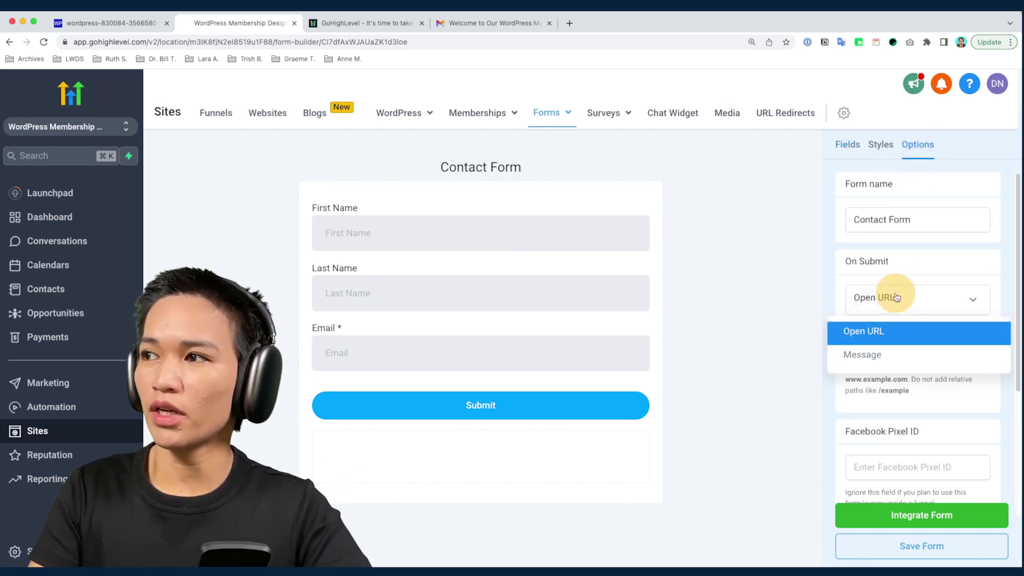
click(887, 354)
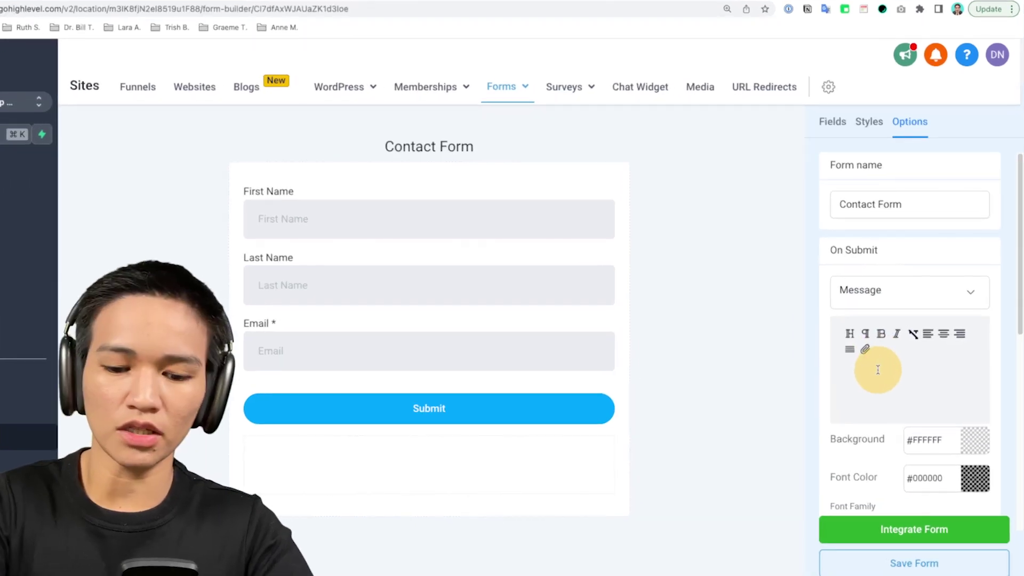
click(889, 367)
text(Success!)
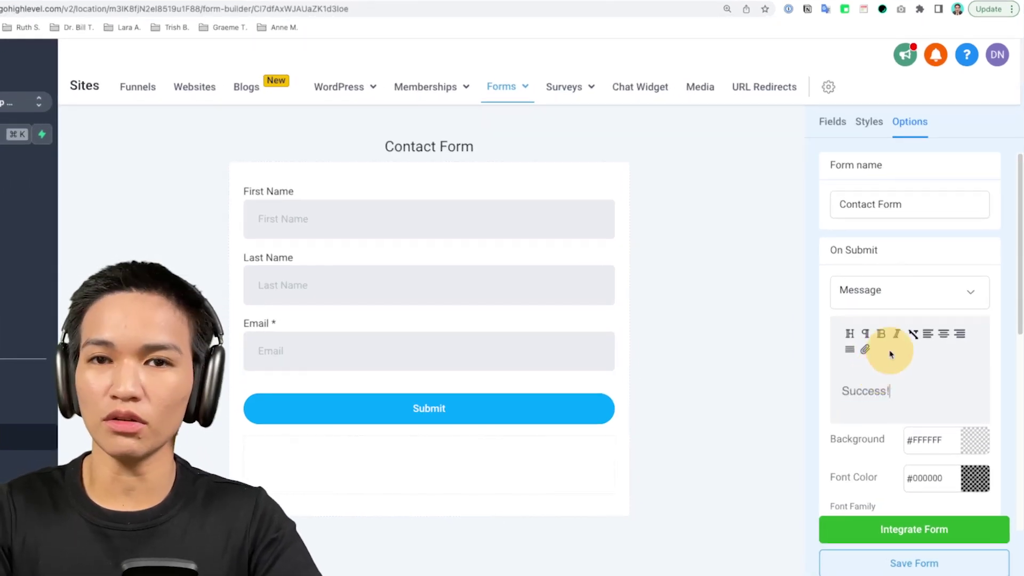
key(super+a)
click(917, 298)
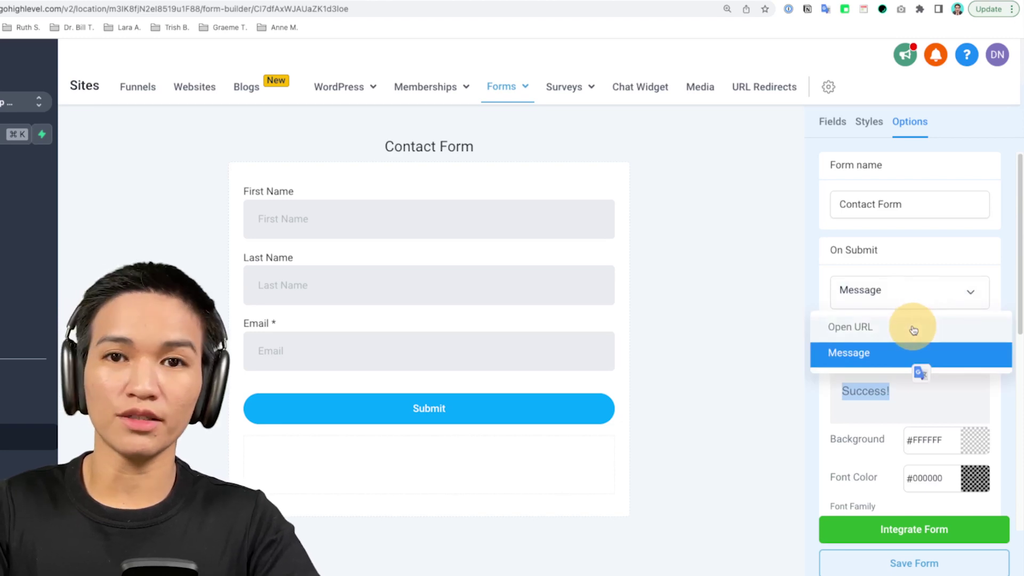
click(1005, 266)
- Save the Contact Form
scroll(975, 387, down, 2)
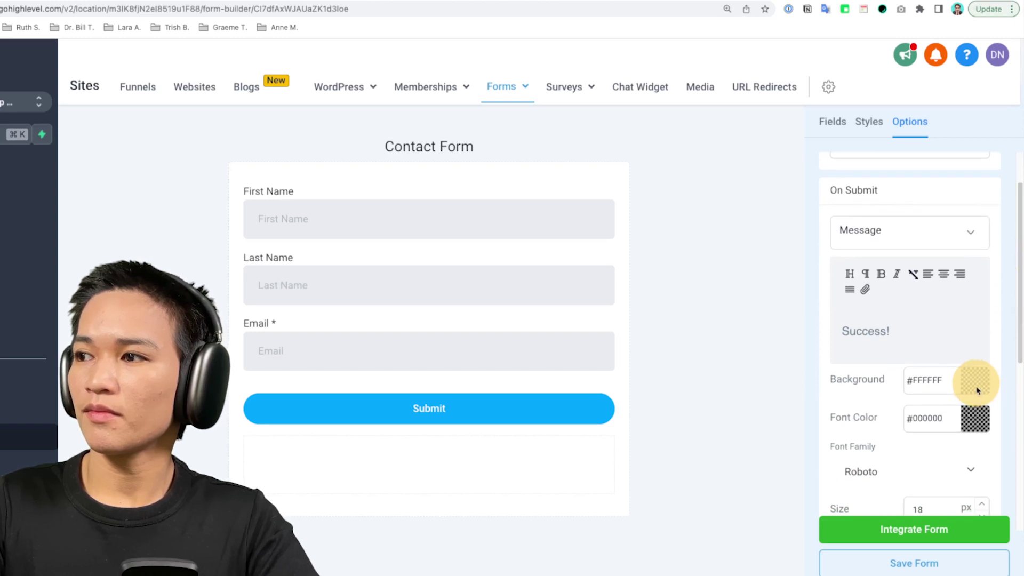
scroll(977, 391, down, 2)
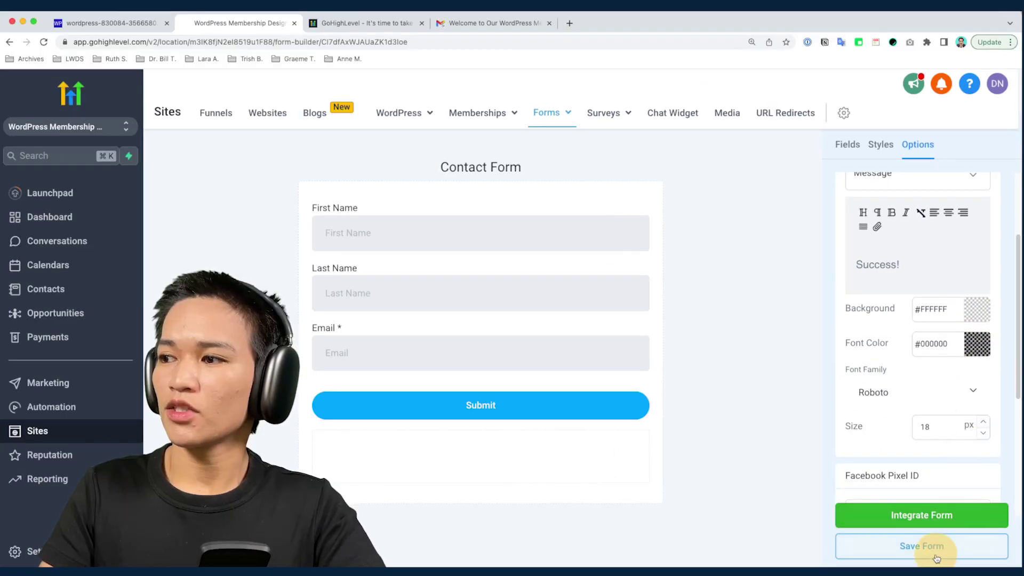
click(936, 553)
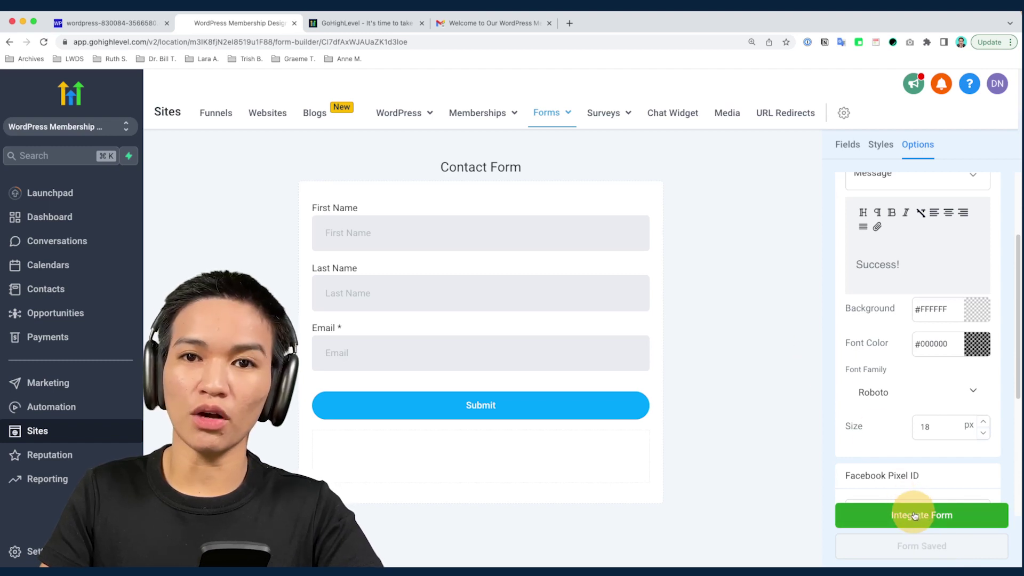
- Copy the form's Inline embed code from Integrate Form and return to the WordPress site
click(914, 515)
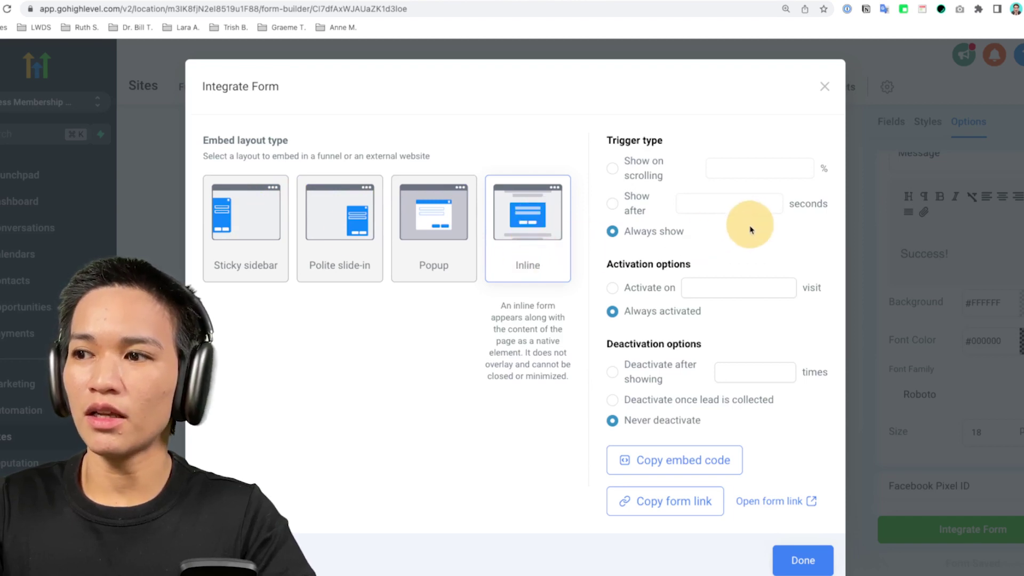
scroll(744, 243, down, 1)
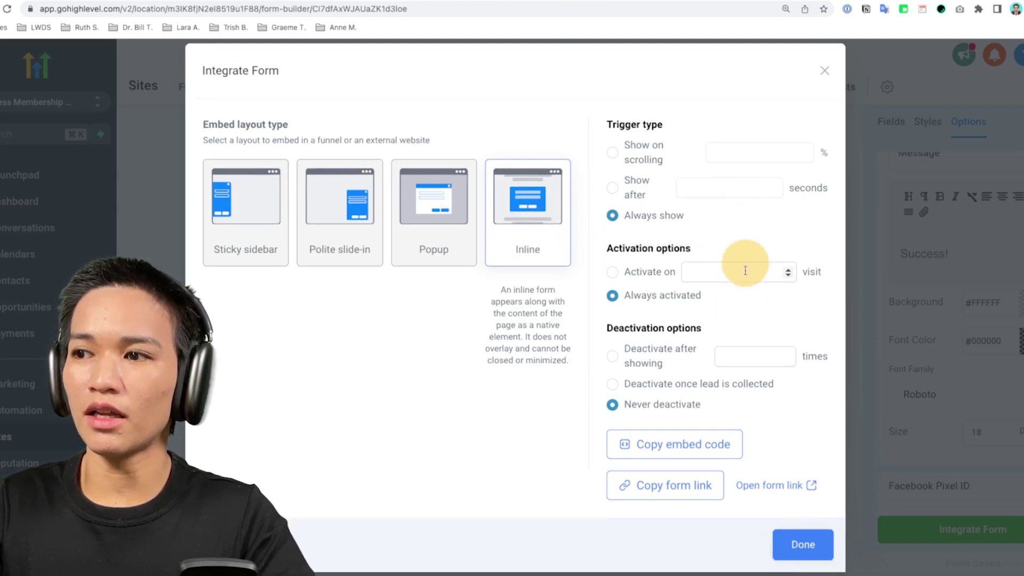
click(704, 448)
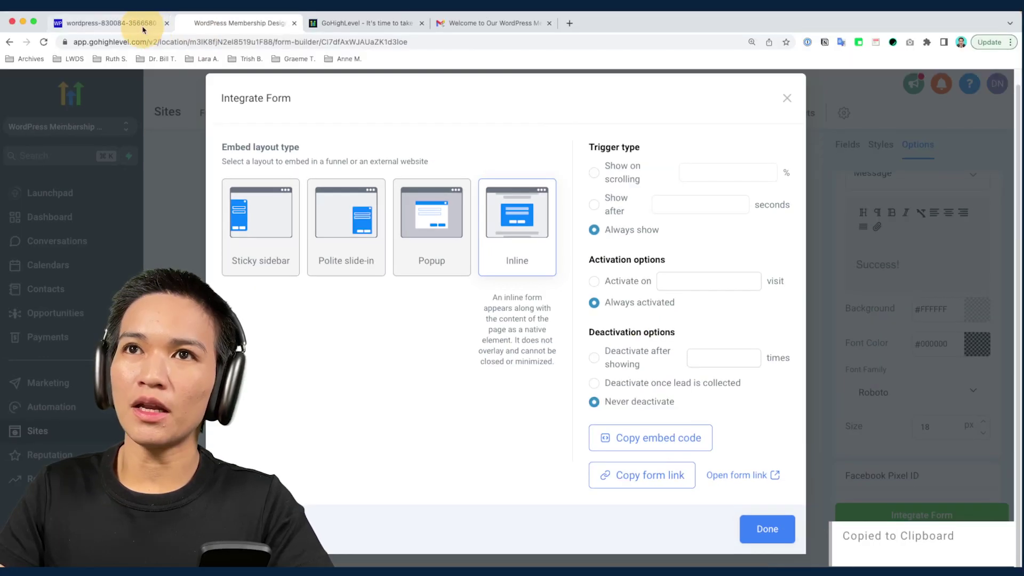
click(143, 25)
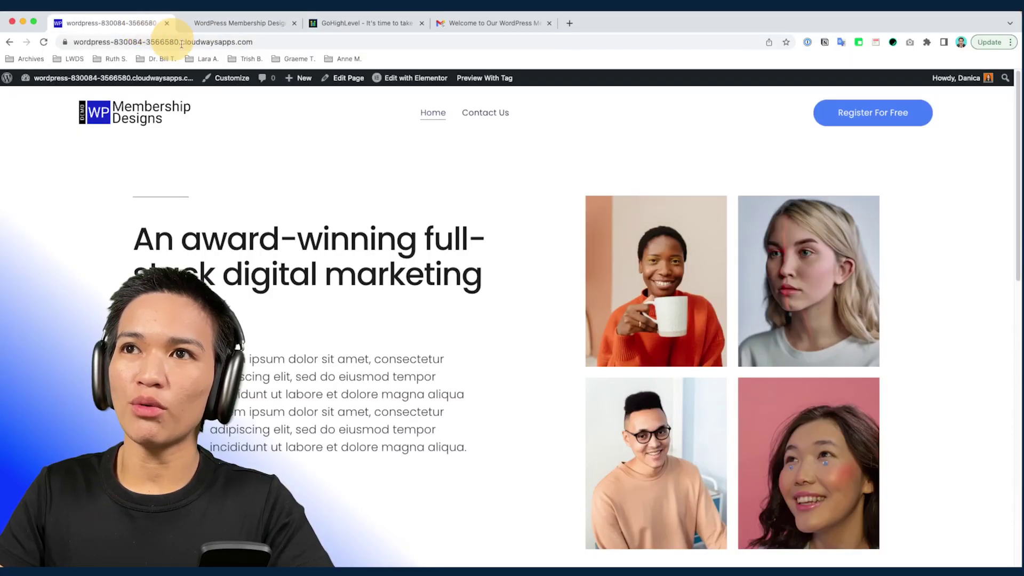
- Title a new WordPress page 'Contact Form' and add a Custom HTML block
mouse_move(300, 84)
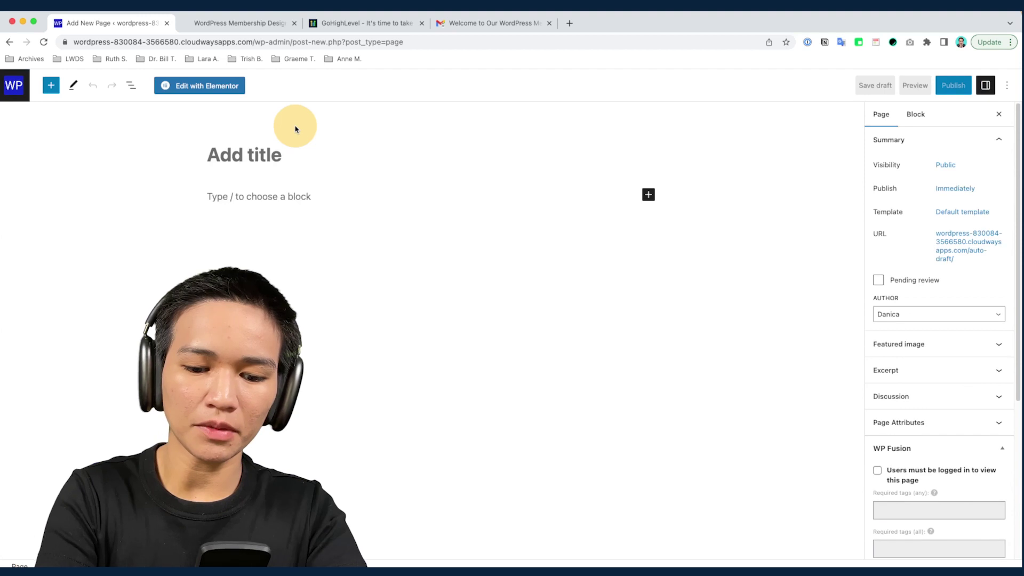
text(Contact Form)
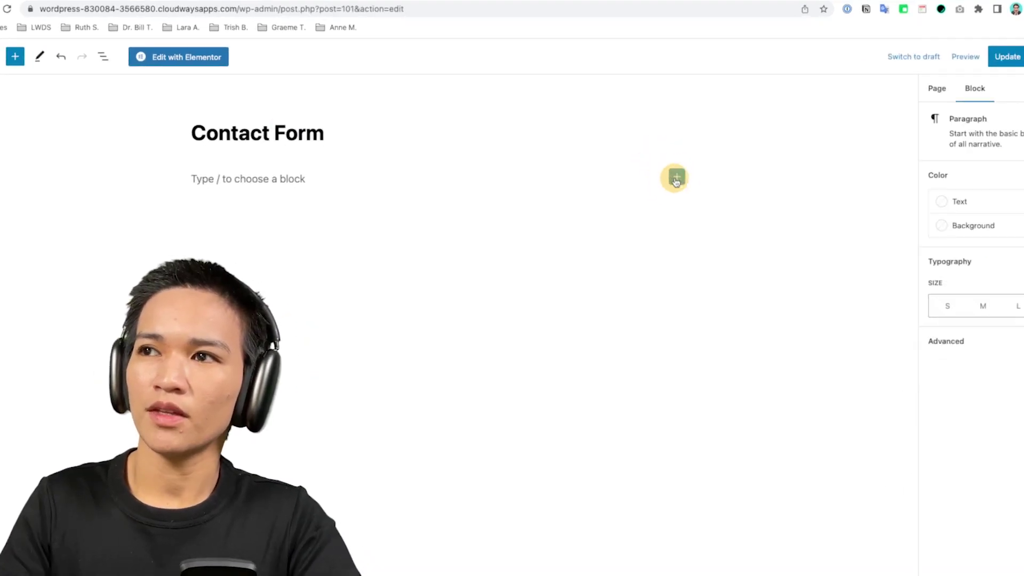
click(676, 178)
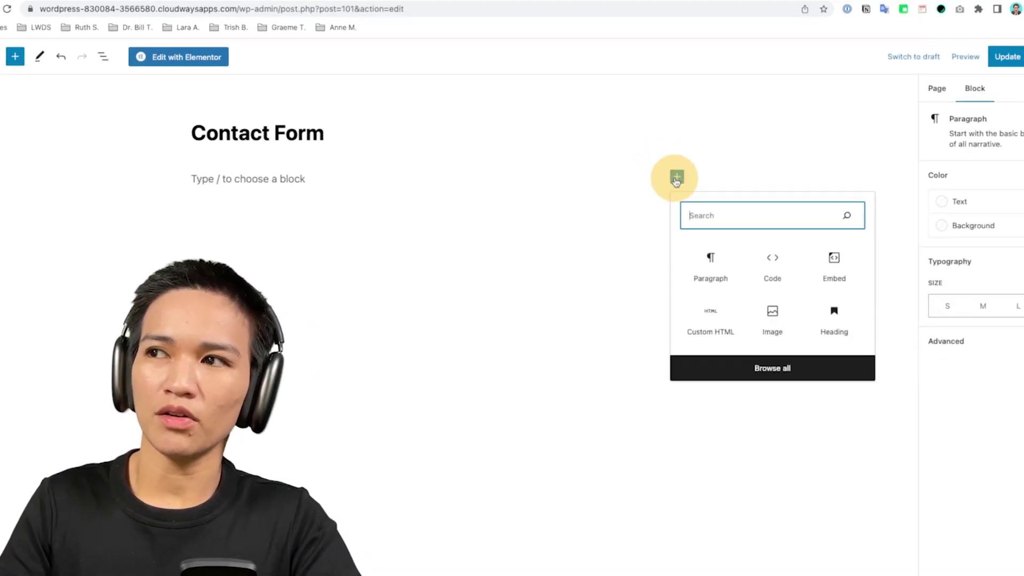
text(html)
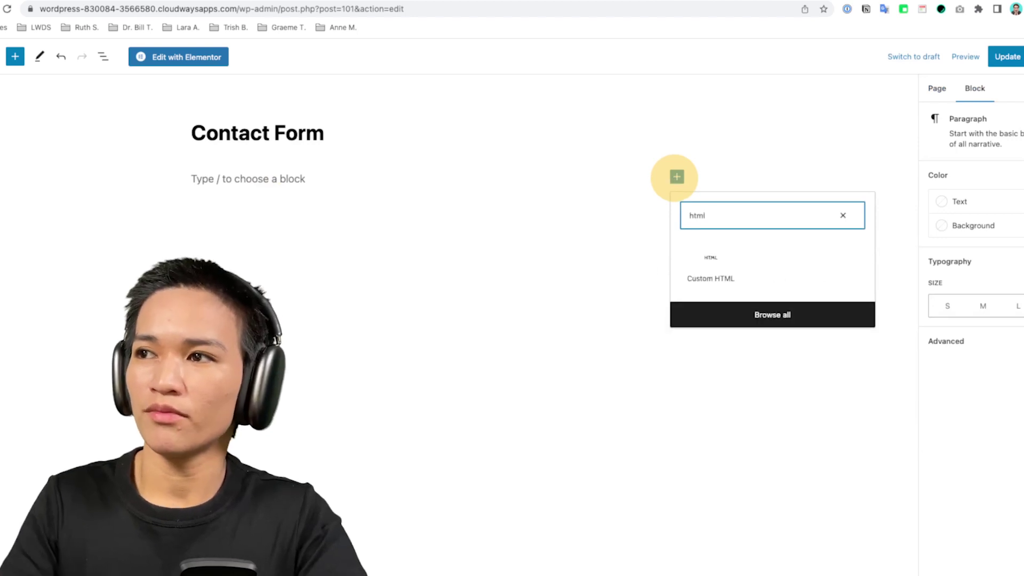
click(715, 264)
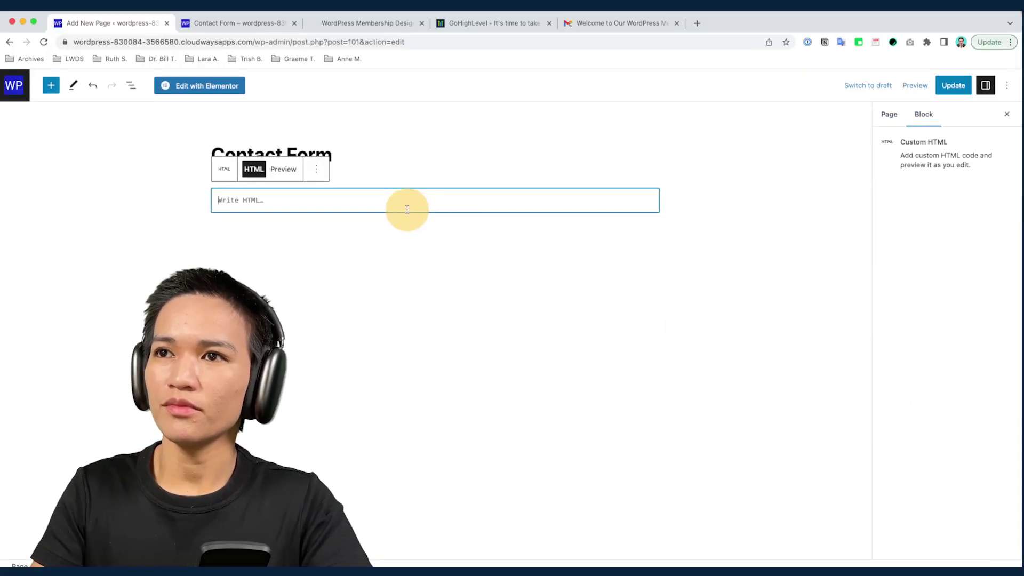
- Paste the form embed code into the block, update the page and view it live
key(super+v)
click(952, 90)
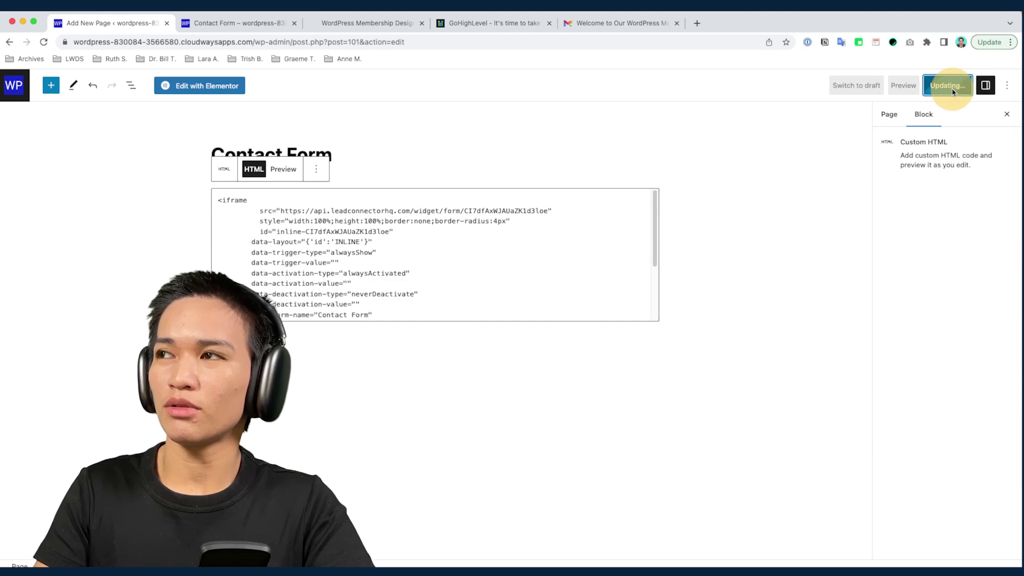
click(257, 23)
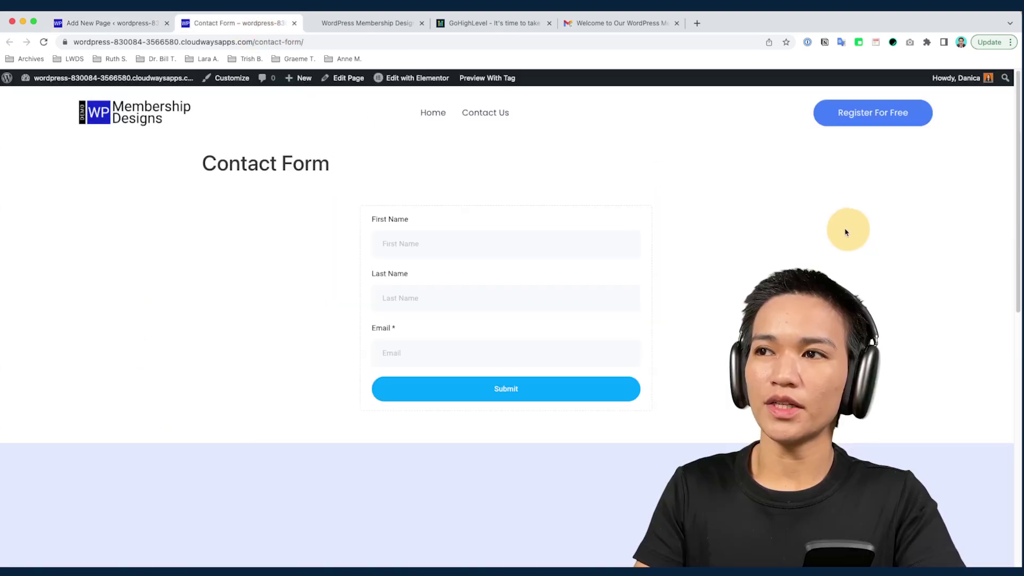
- Fill in a test first name, last name and e-mail on the live form and submit it
click(569, 240)
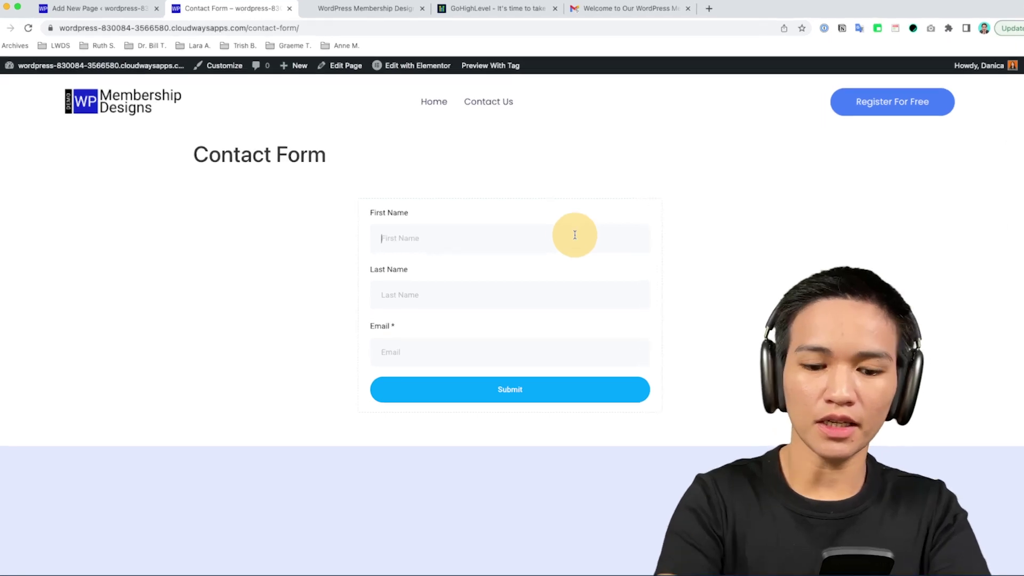
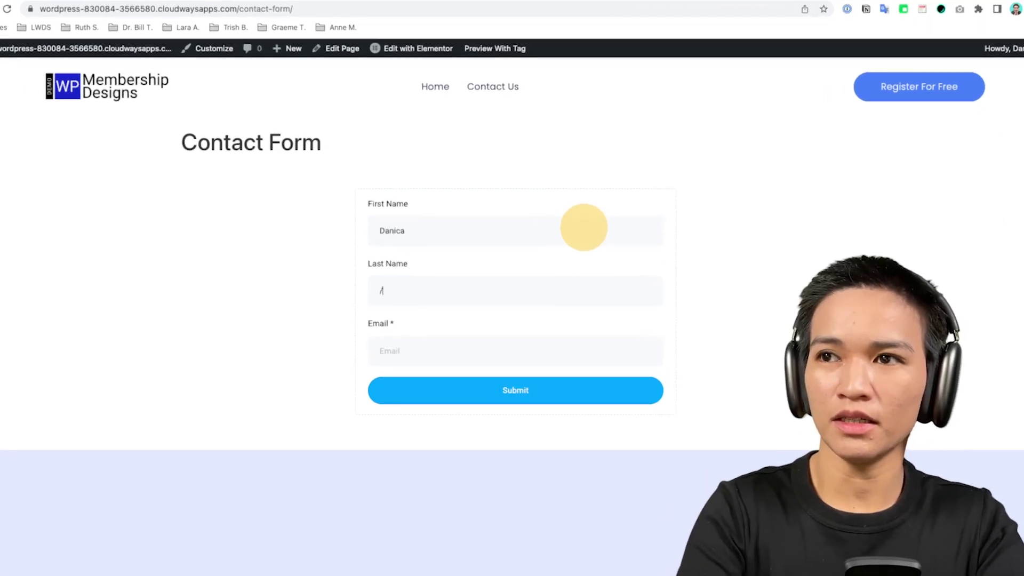
click(532, 285)
text(Louwe)
key(Tab)
text(danica+te)
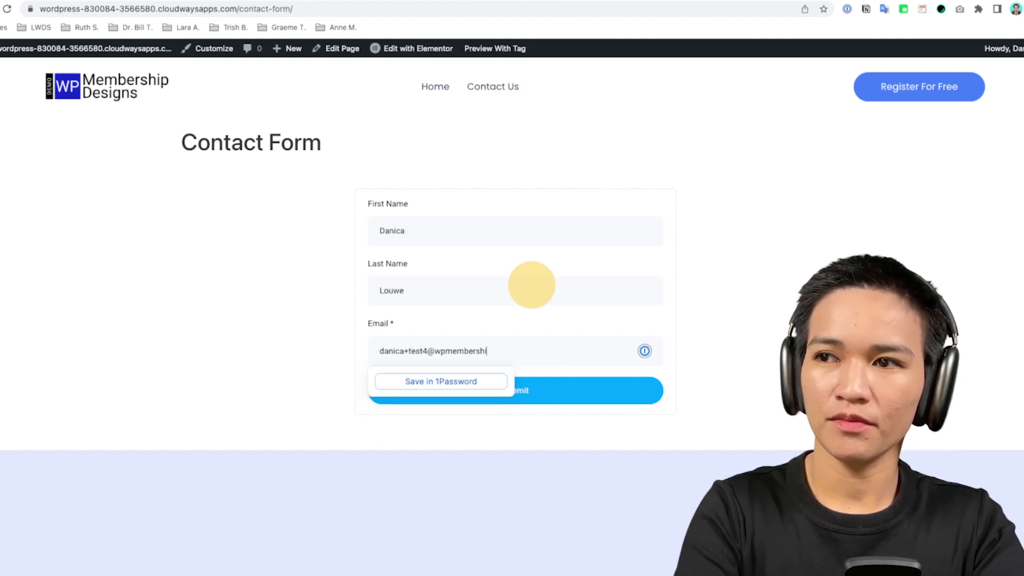
click(502, 400)
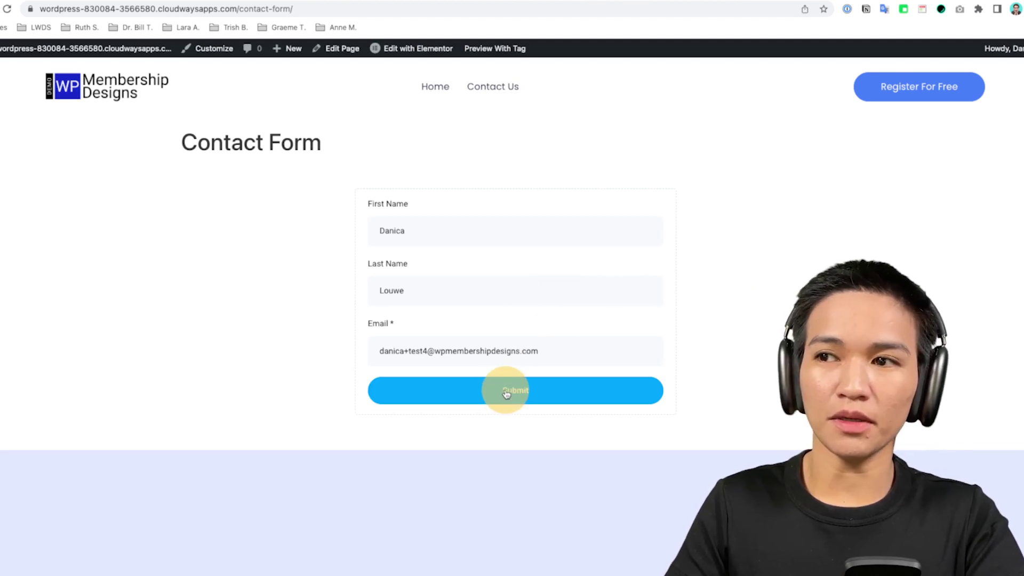
click(506, 393)
- Go back to the GoHighLevel form builder and close the Integrate Form dialog
click(444, 232)
drag(456, 207, 510, 208)
click(576, 209)
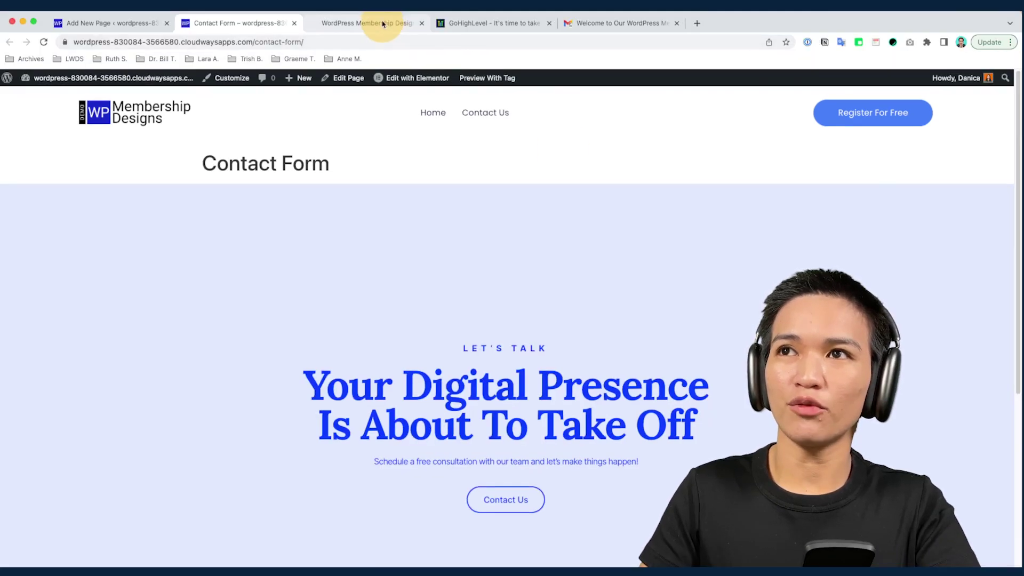
click(384, 23)
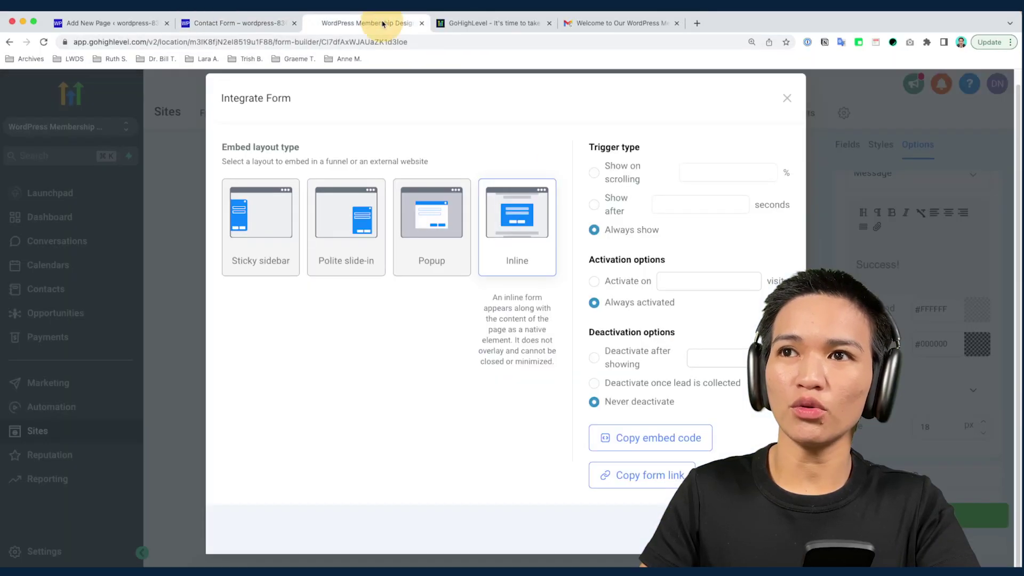
click(185, 210)
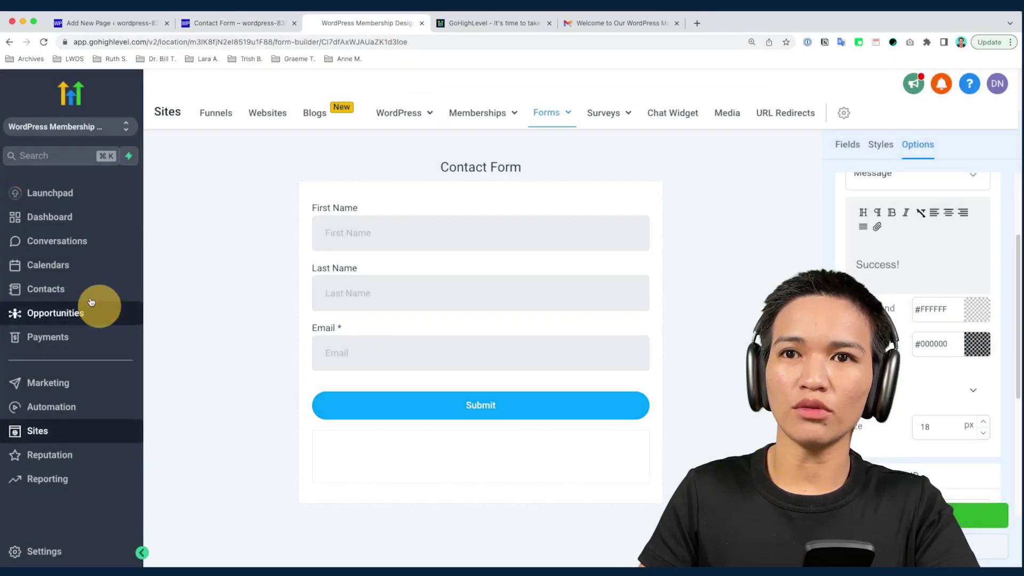
- Check the newest contact under Contacts, then begin Create Workflow under Automation
click(75, 294)
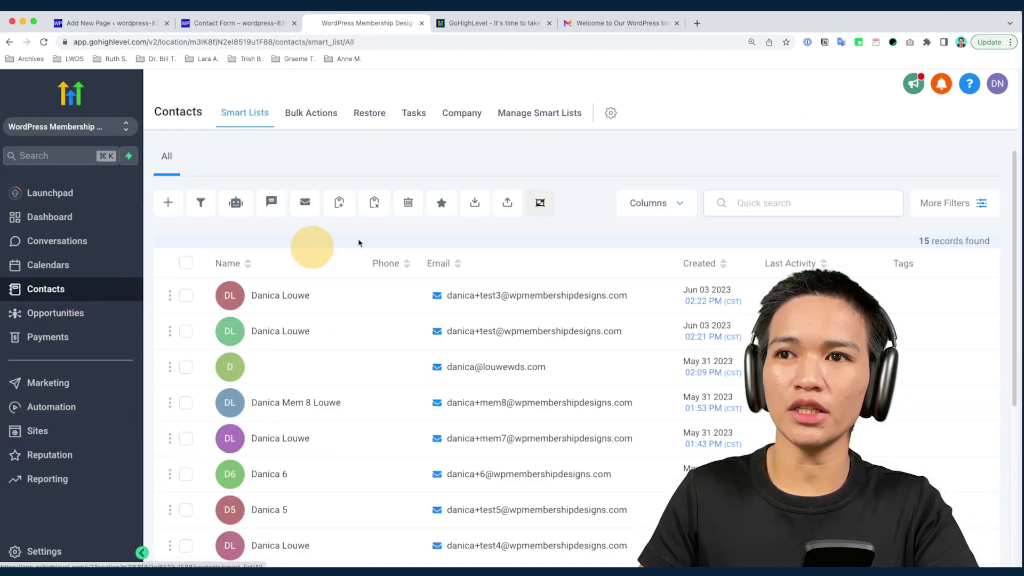
click(284, 293)
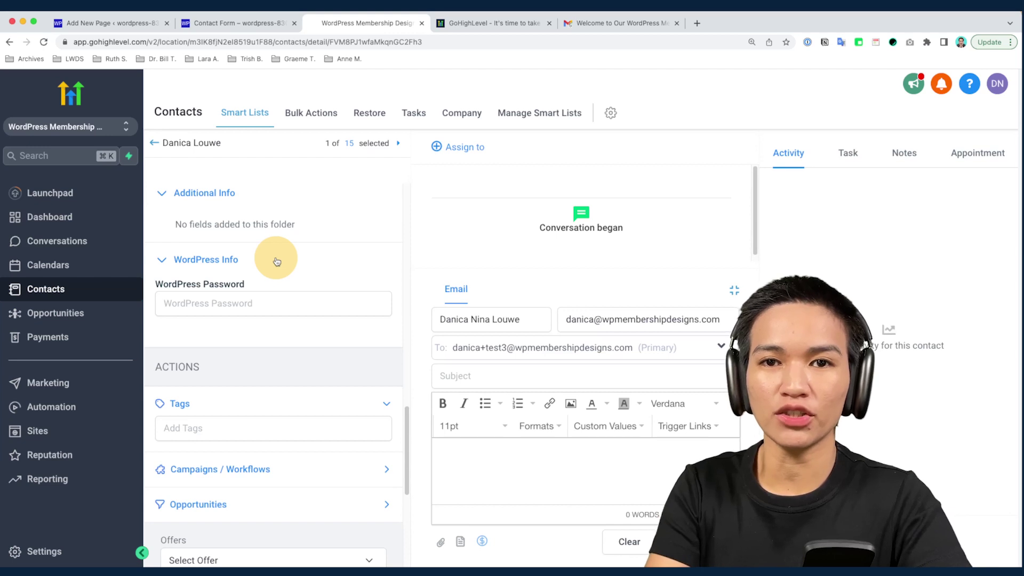
click(78, 408)
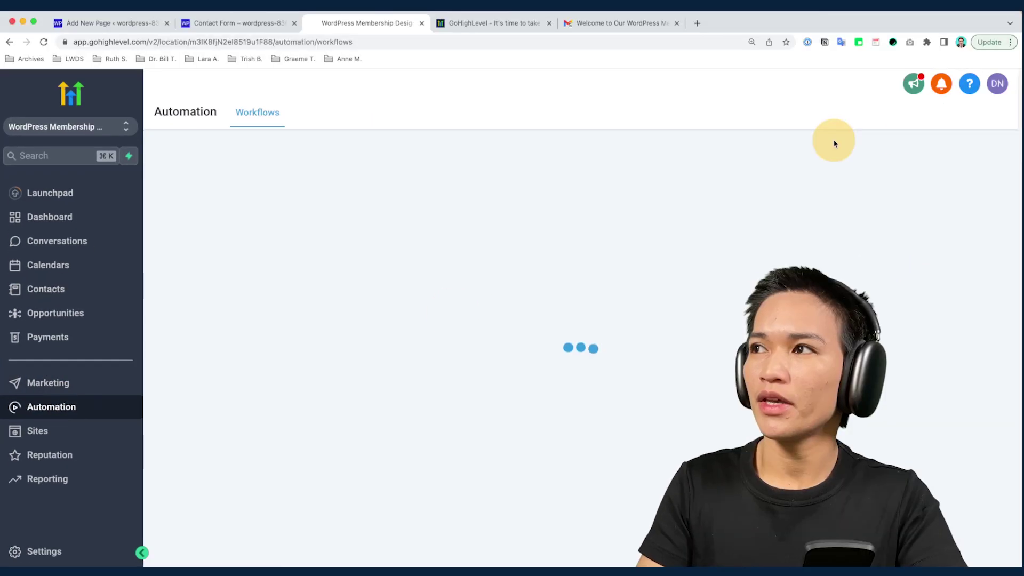
click(924, 166)
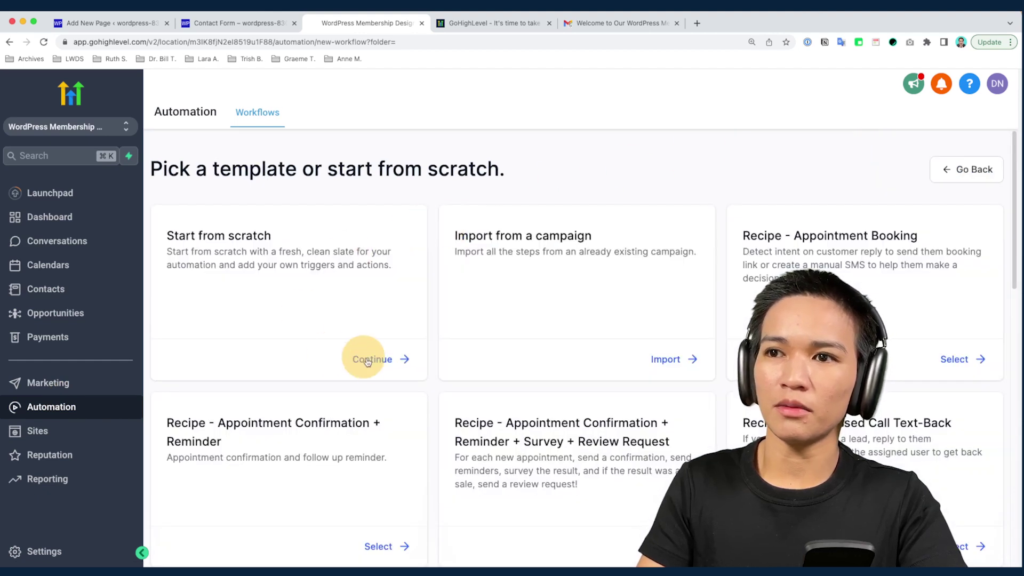
- Start a blank workflow and rename it to 'Contact Form'
click(372, 360)
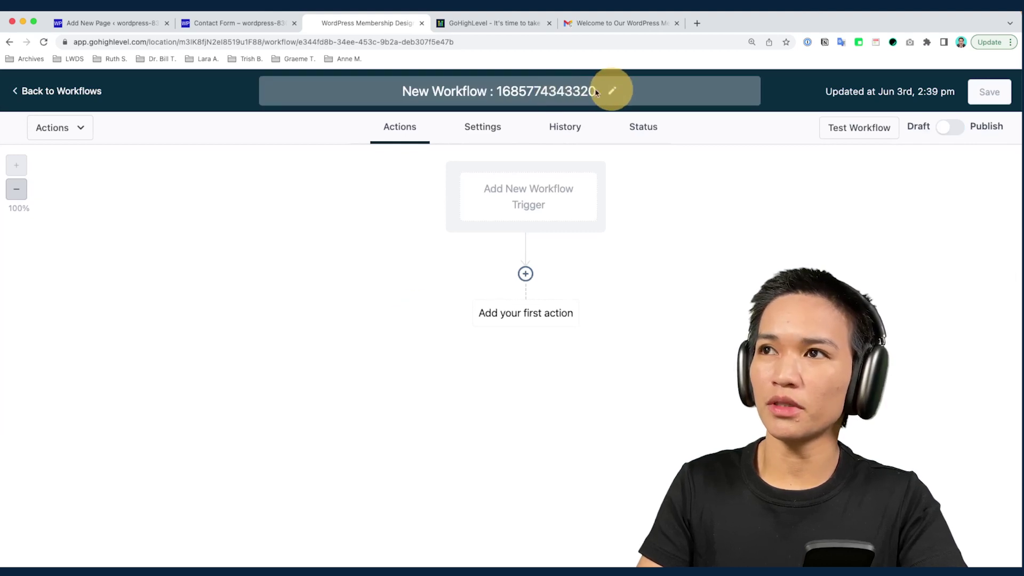
click(576, 89)
key(ctrl+a)
text(Co)
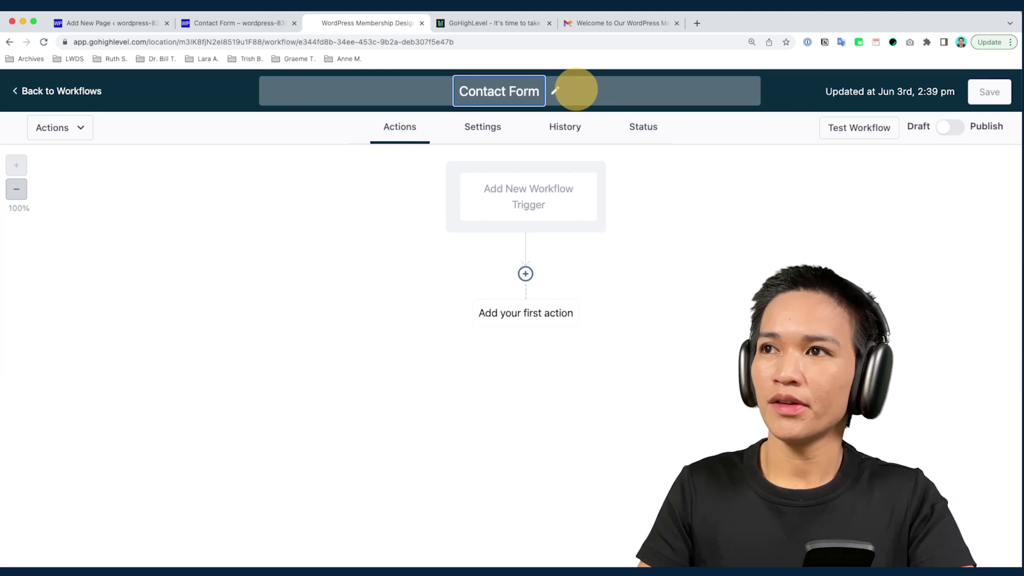
key(Return)
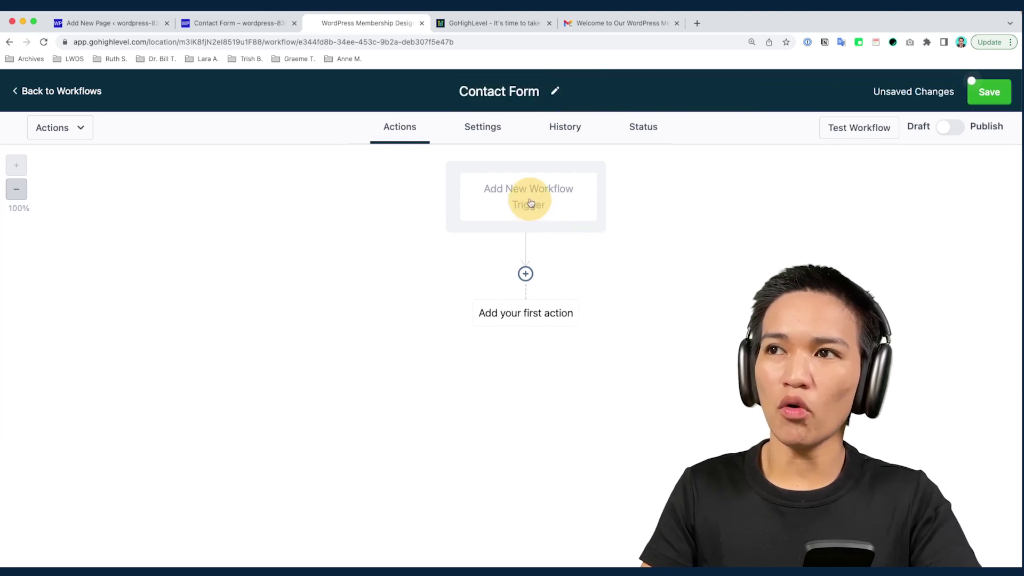
- Add a Form Submitted trigger named 'Form Submitted - Contact Form'
click(531, 202)
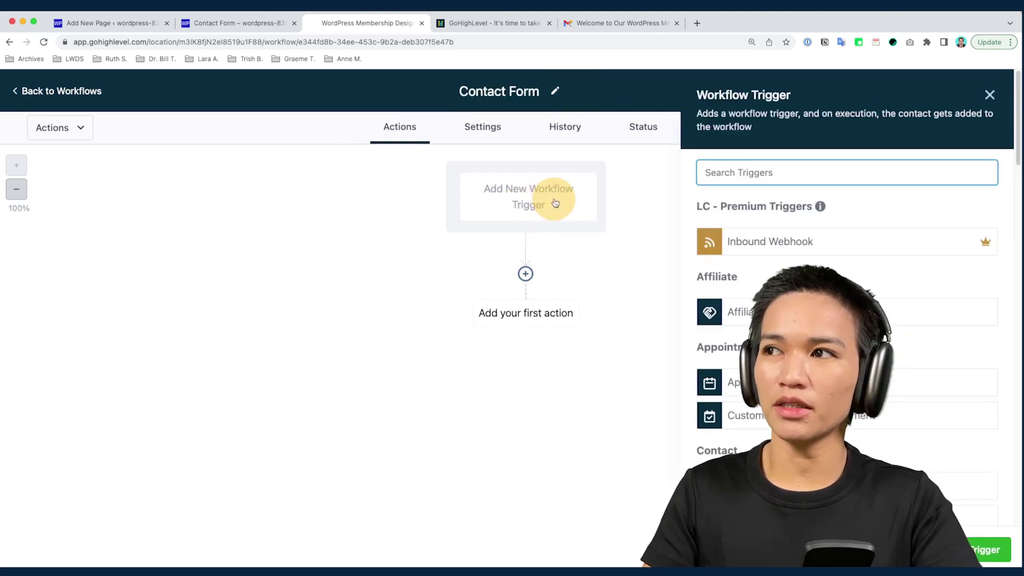
click(787, 181)
text(form)
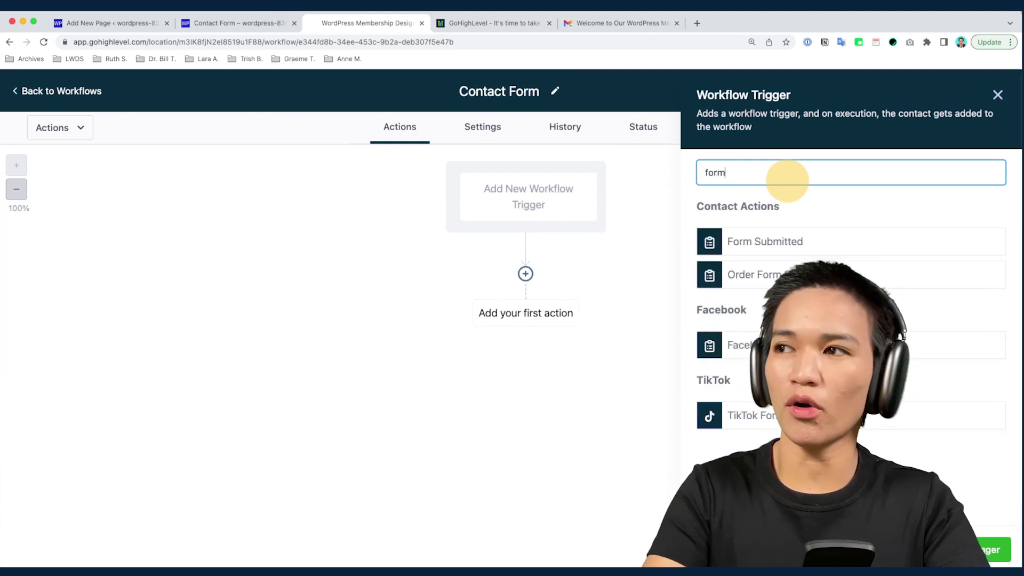
click(784, 241)
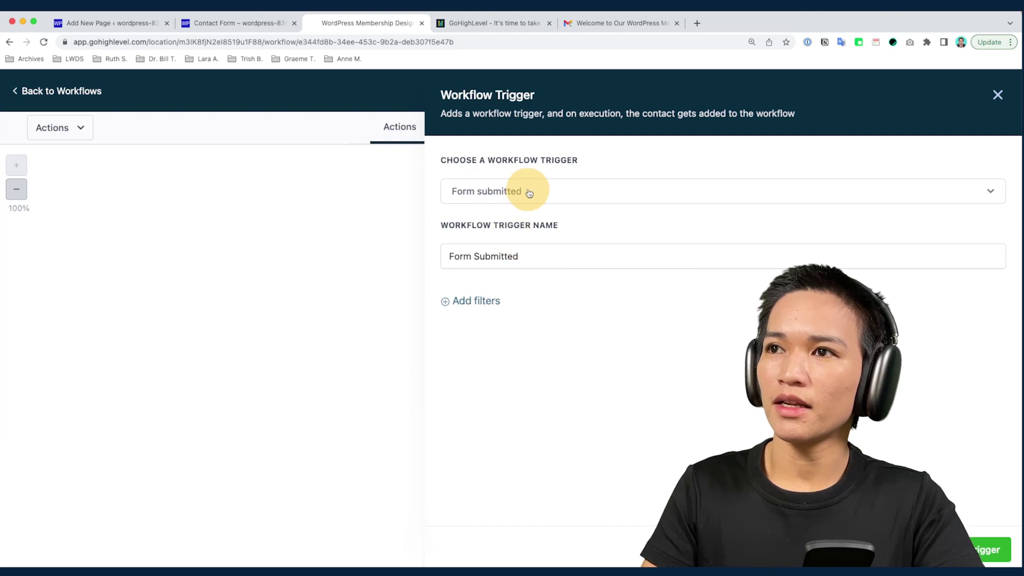
drag(540, 256, 484, 258)
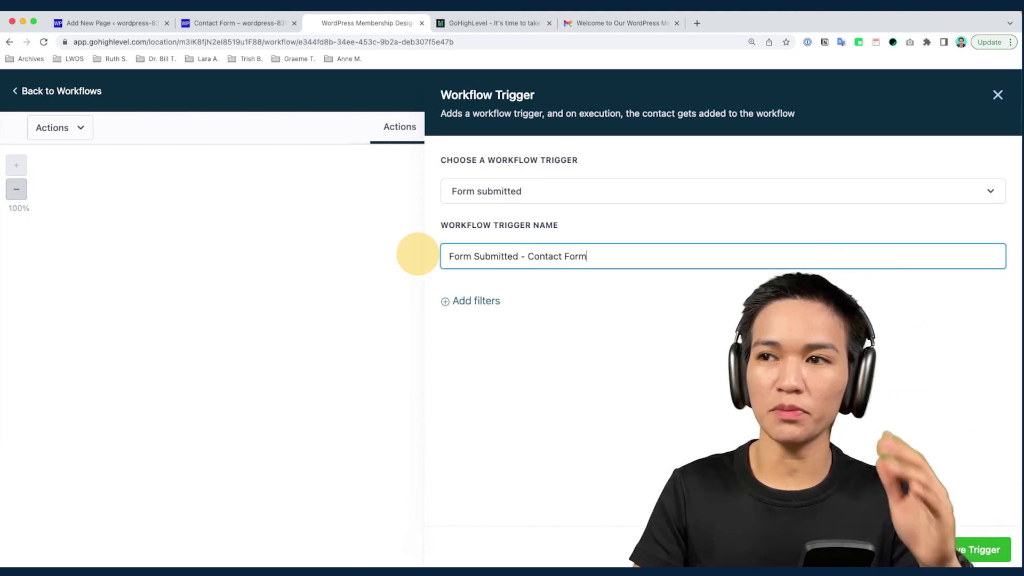
- Filter the trigger to Form is Contact Form and save the trigger
click(490, 302)
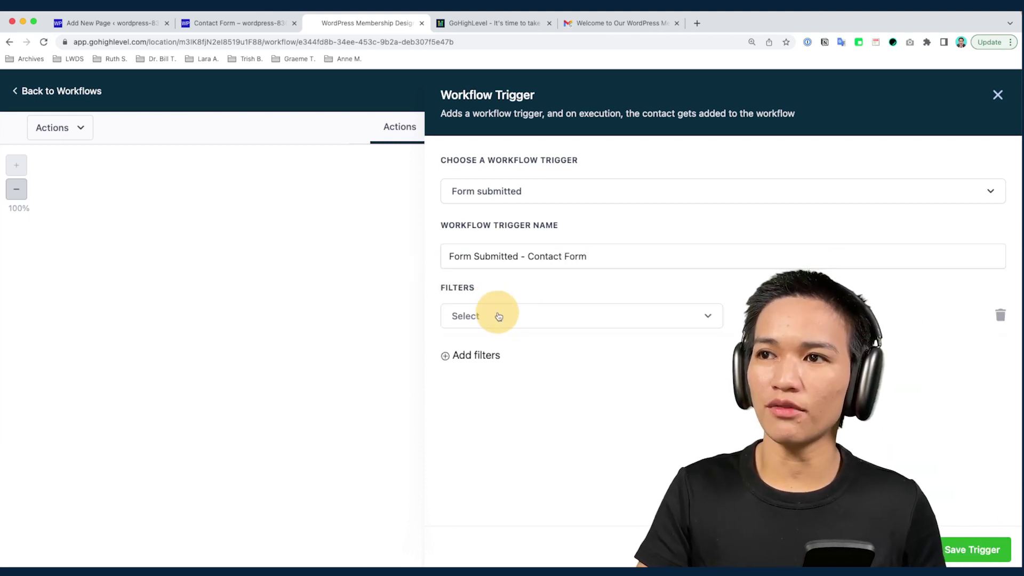
click(507, 316)
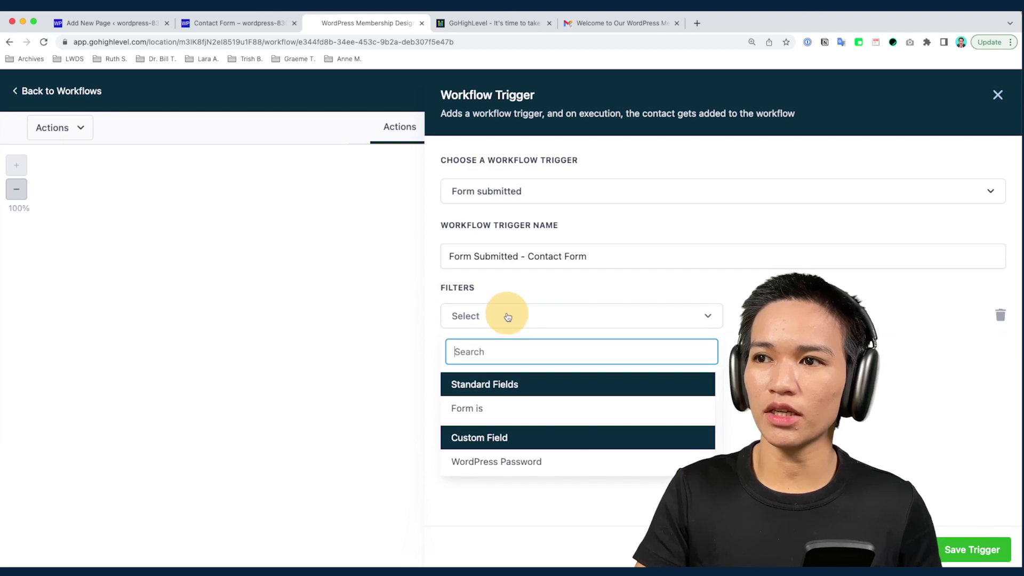
click(505, 406)
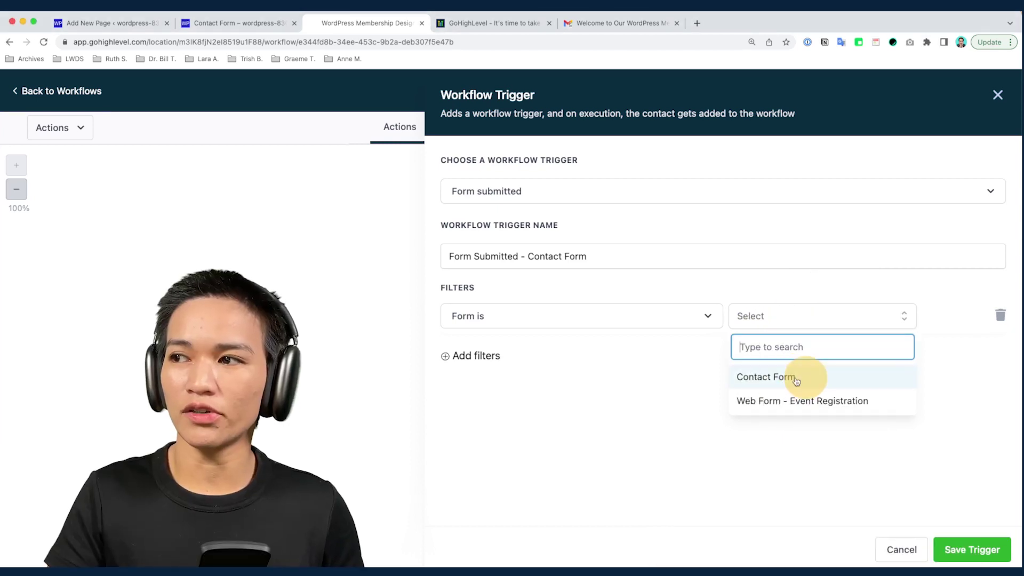
click(794, 381)
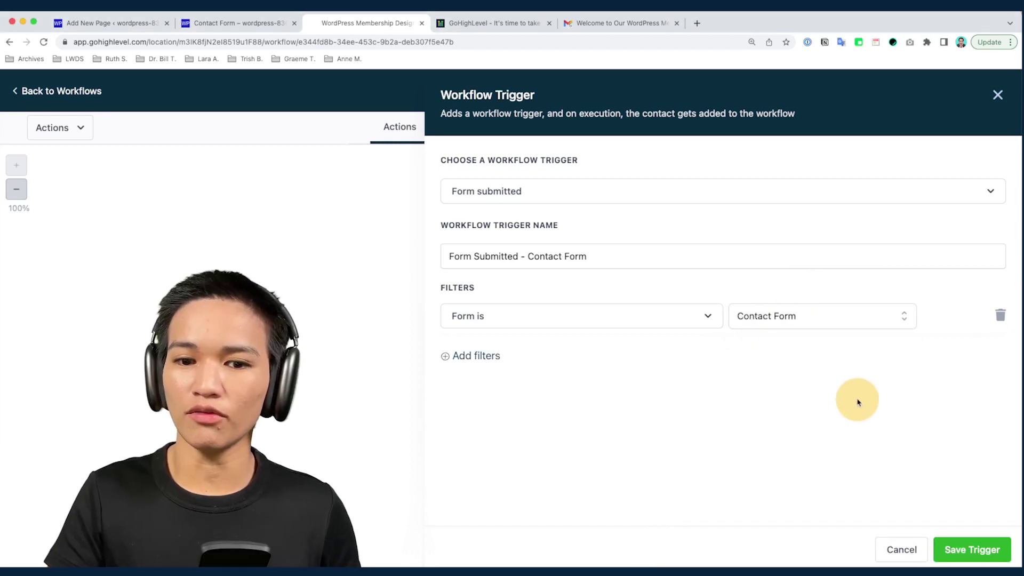
click(966, 549)
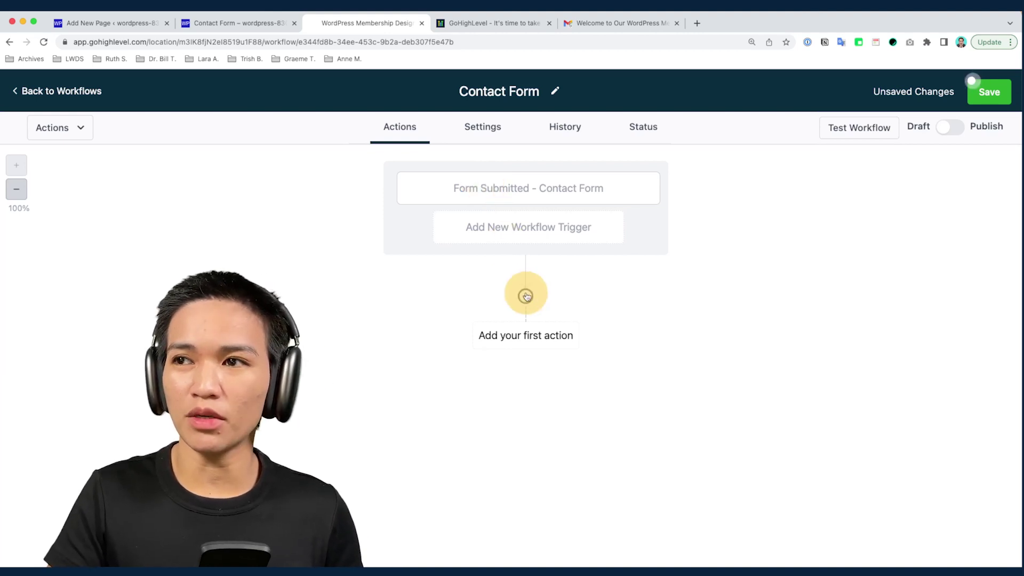
click(525, 296)
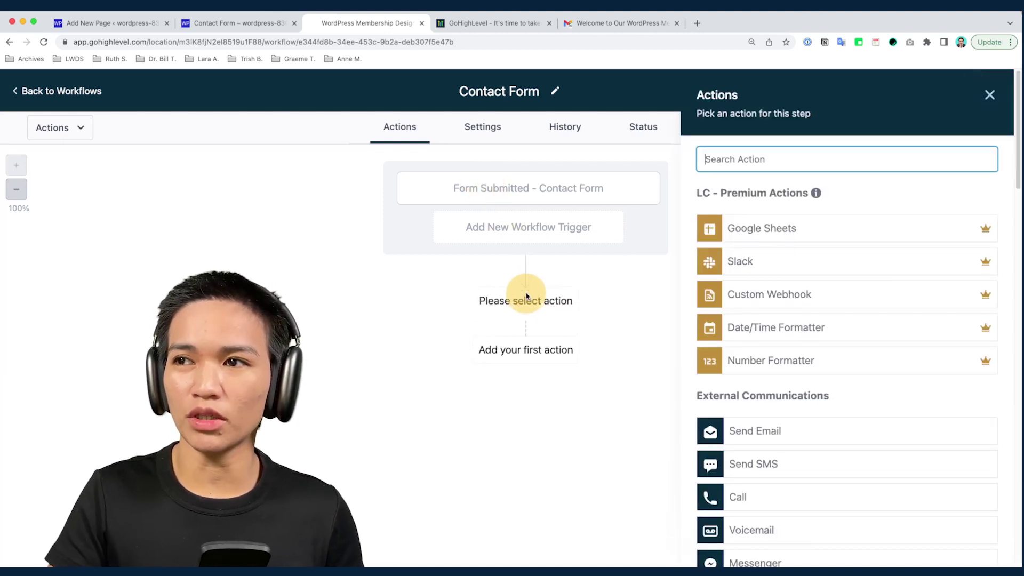
- Add an Add Contact Tag action named 'Add History Tag – Filled Out The Contact Form'
click(748, 159)
text(tag)
click(774, 251)
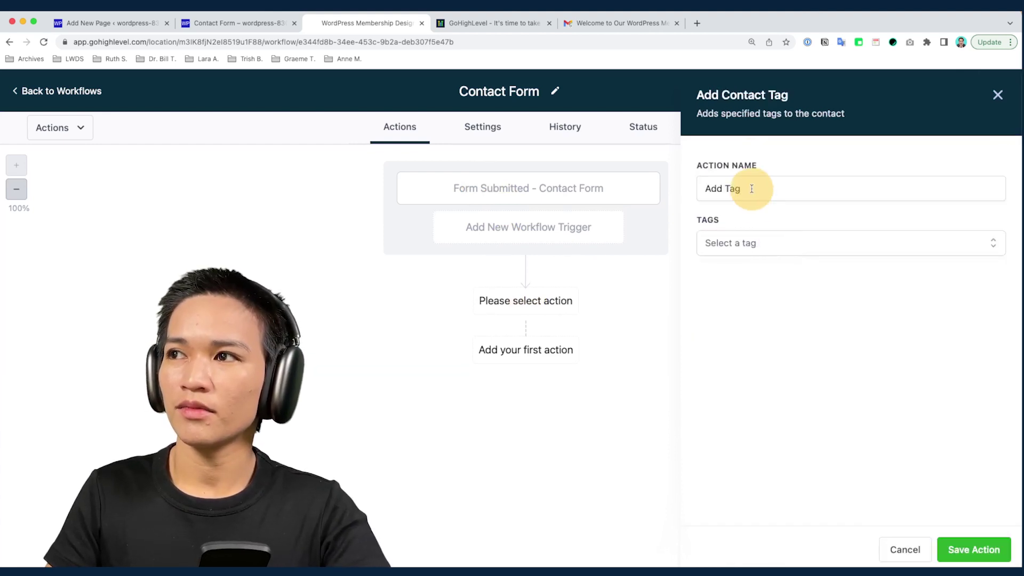
click(751, 189)
triple_click(751, 188)
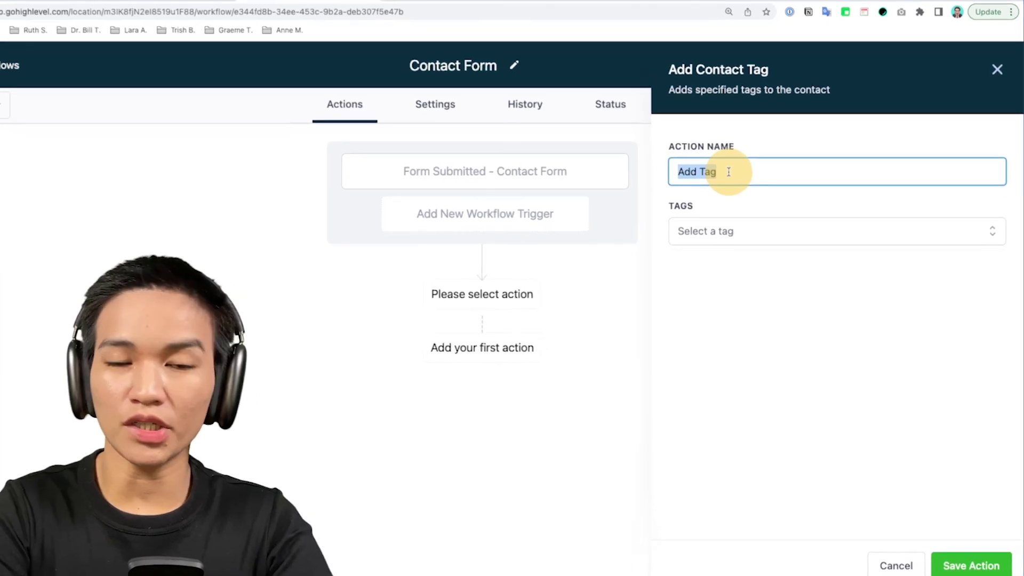
text(A)
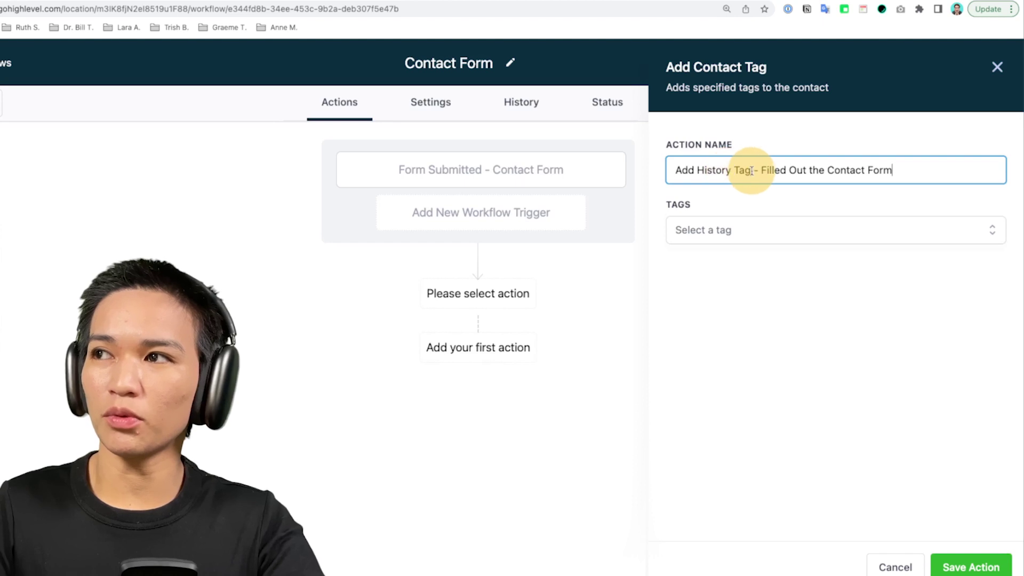
- Create the new tag wordpress_filled_out_contact_form for the action and save it
click(772, 235)
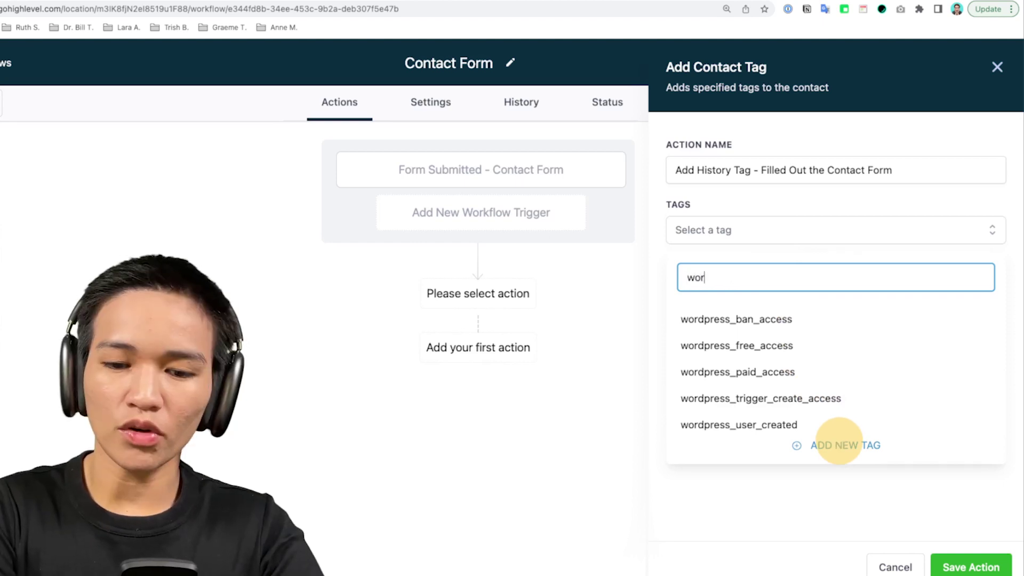
text(wordpress_filled_out_contact)
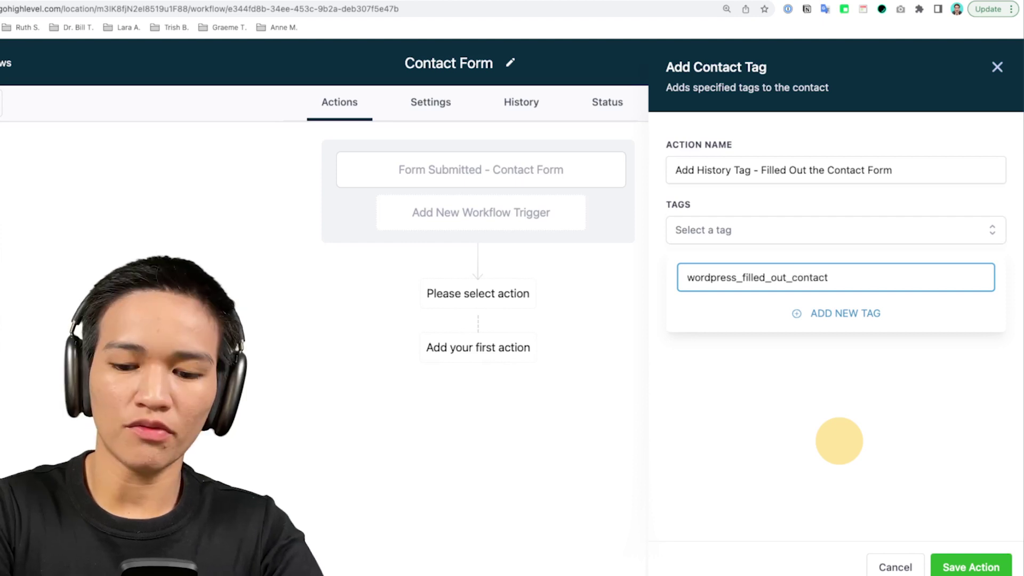
text(form)
key(super+a)
click(850, 314)
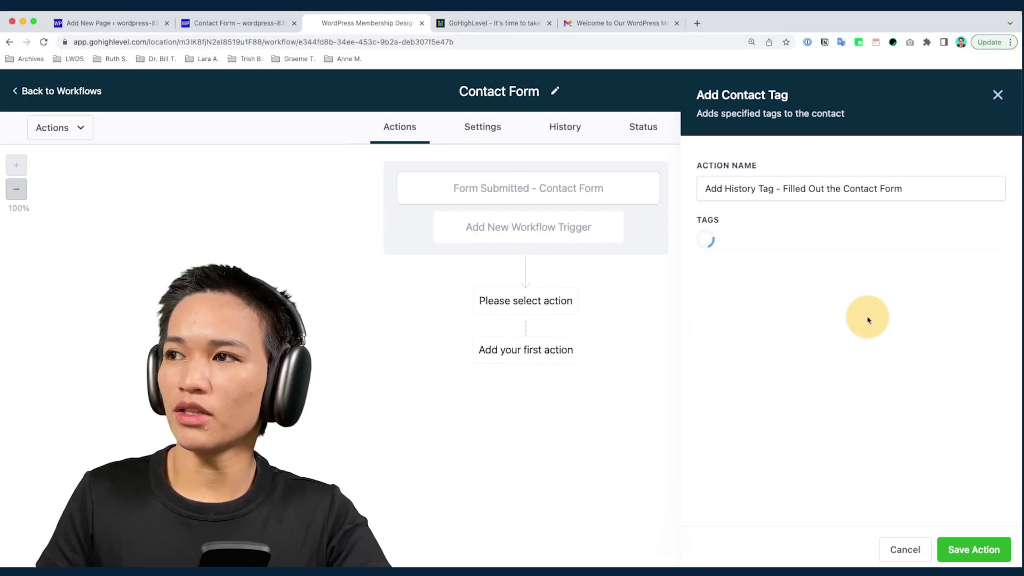
click(968, 555)
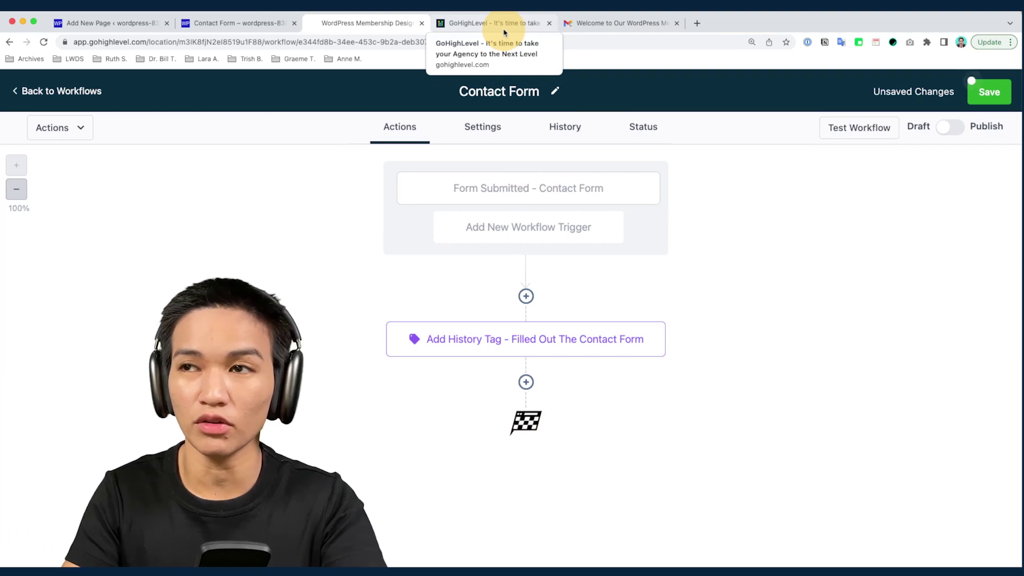
- Switch the Contact Form workflow to Publish, save it, and go back to the Workflow List
click(950, 128)
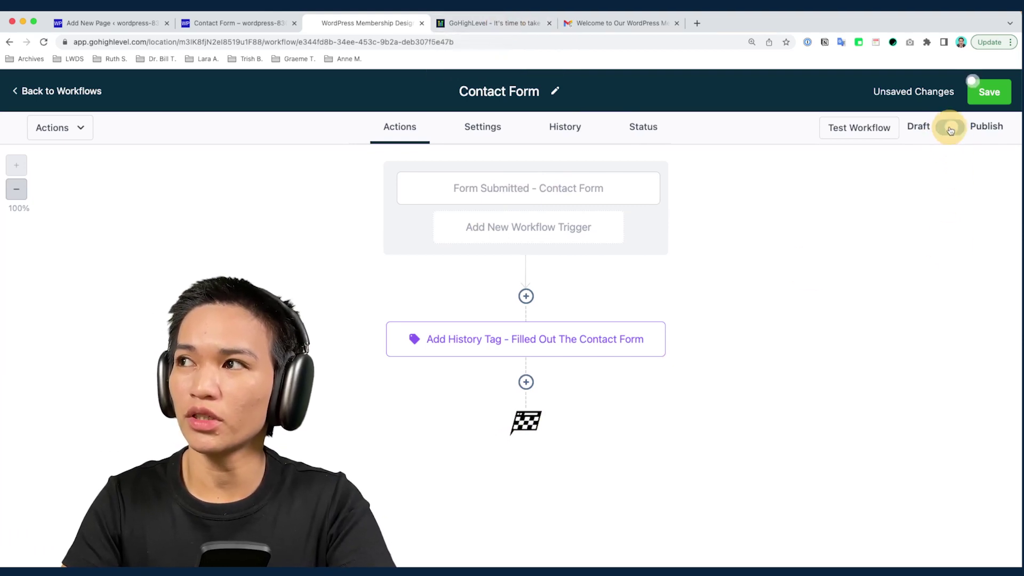
click(987, 93)
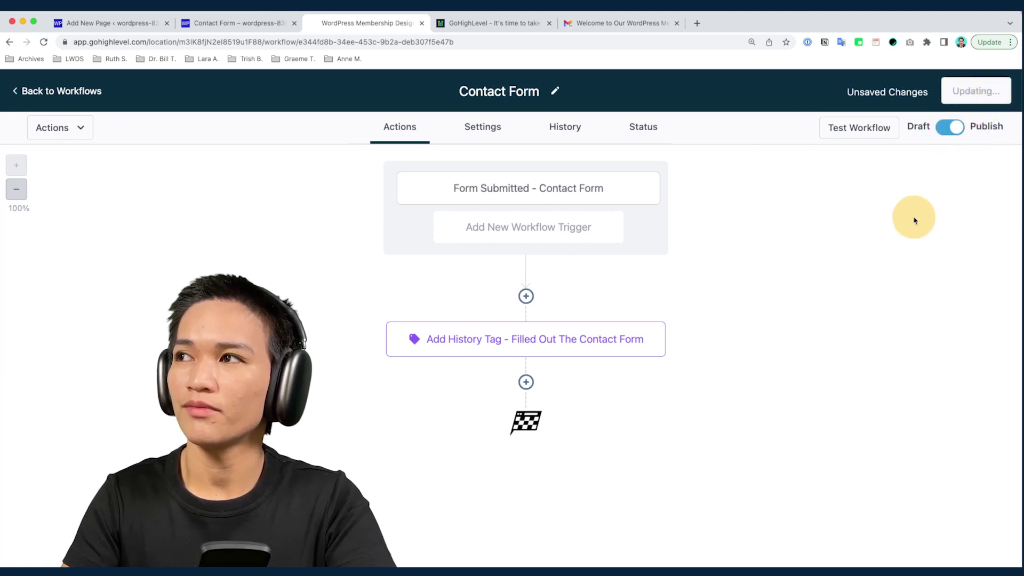
click(996, 91)
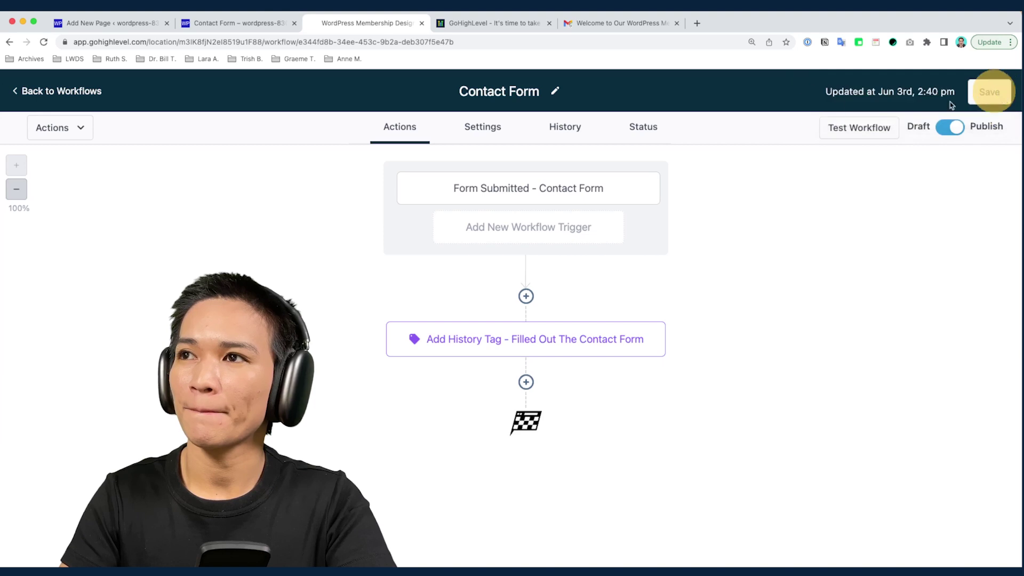
click(79, 92)
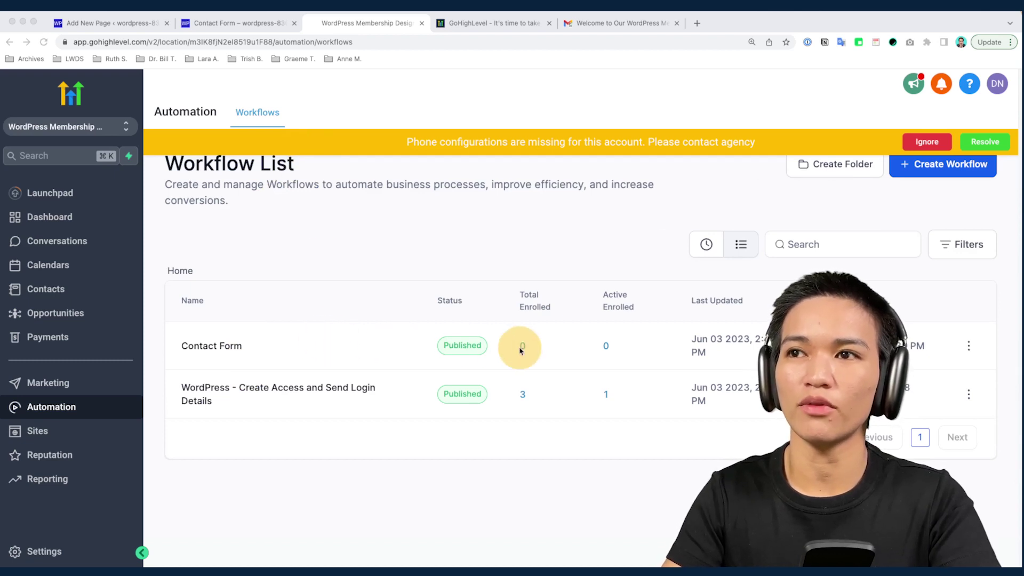
- Submit a test entry with the submitter's first name, last name and e-mail on the Contact Form page
click(224, 23)
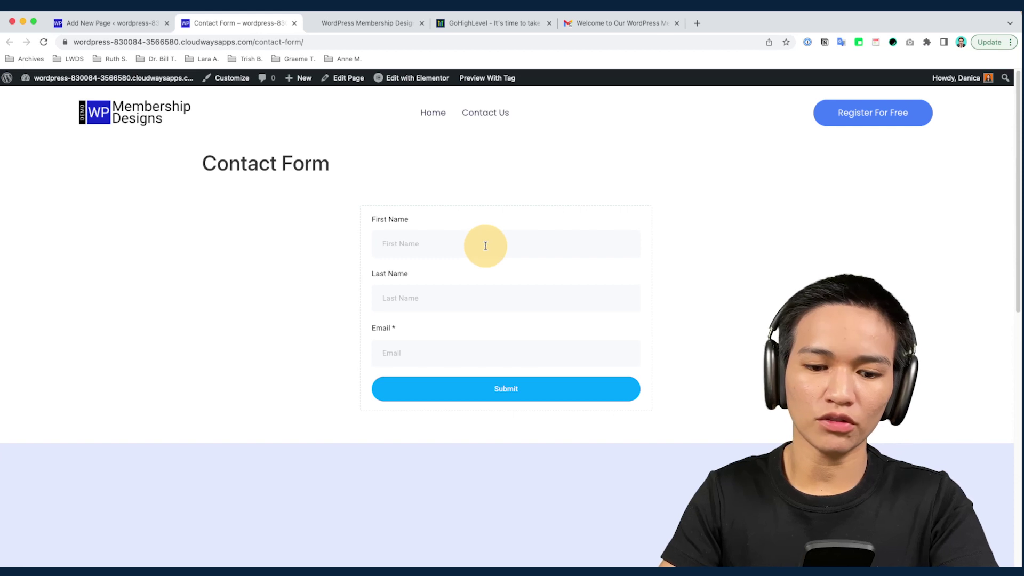
click(485, 245)
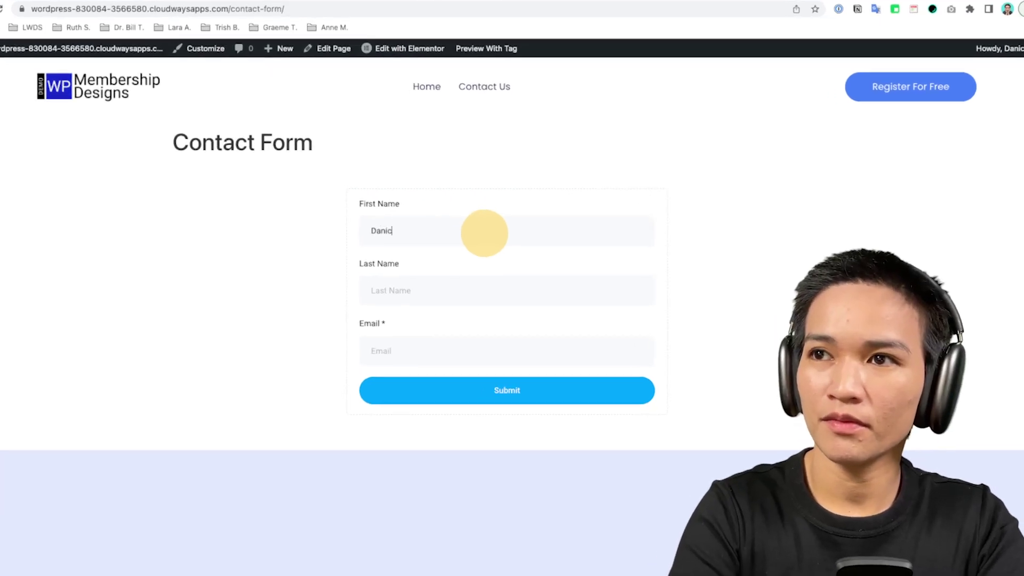
key(Tab)
key(Tab)
key(super+a)
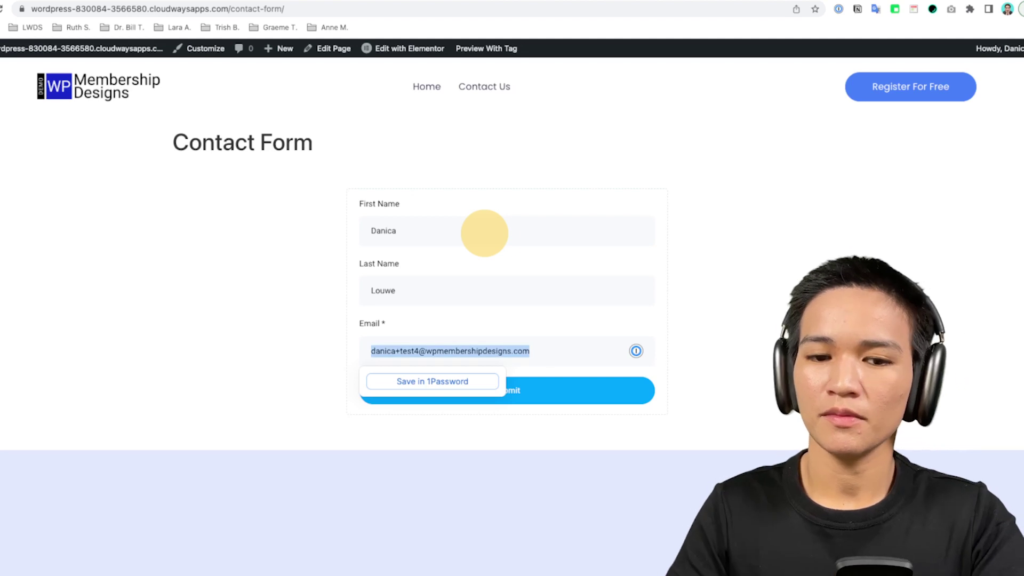
click(552, 393)
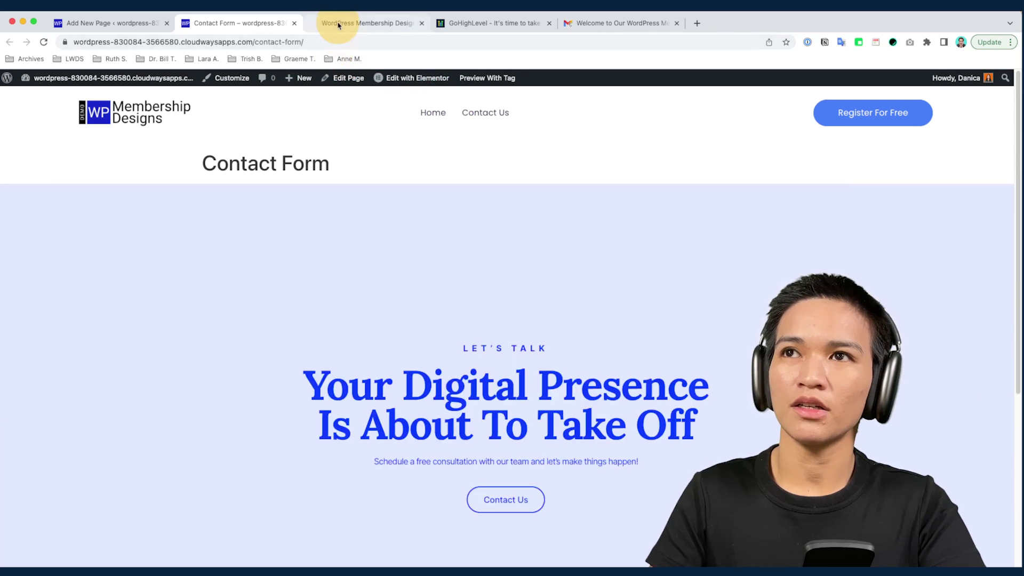
click(334, 23)
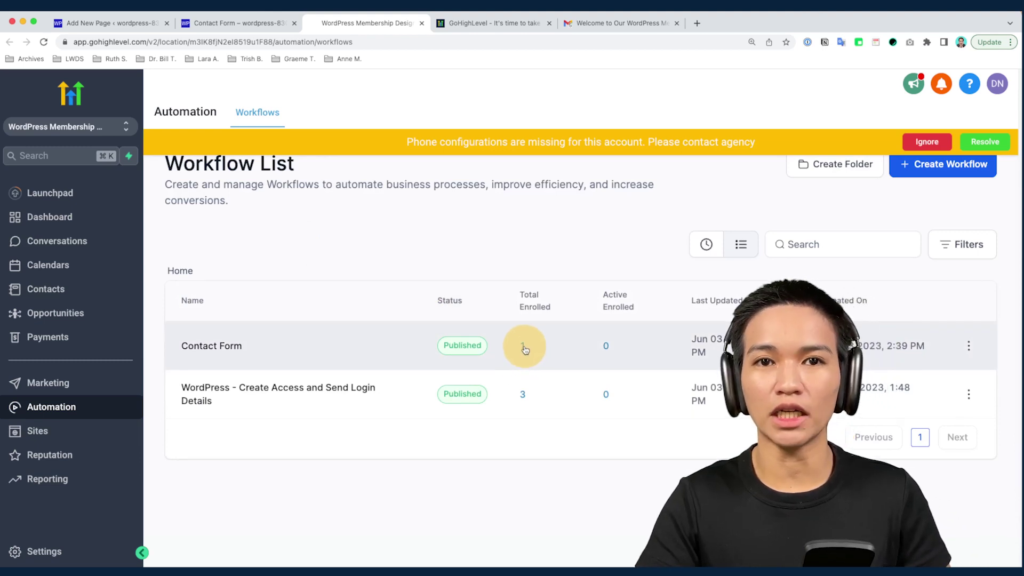
- Open the Contact Form workflow's enrolled contacts and review the test submitter's contact record
click(523, 346)
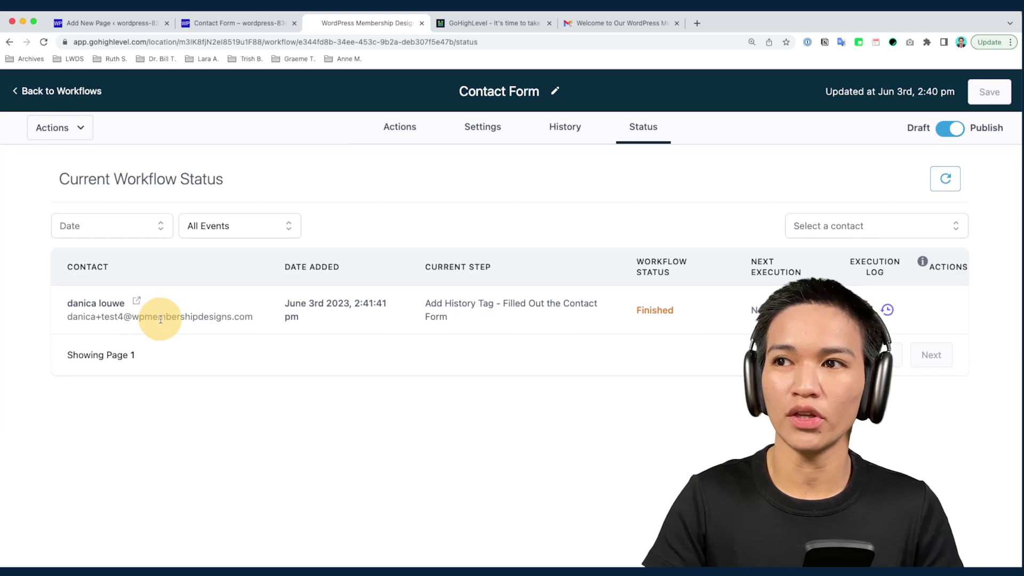
click(137, 301)
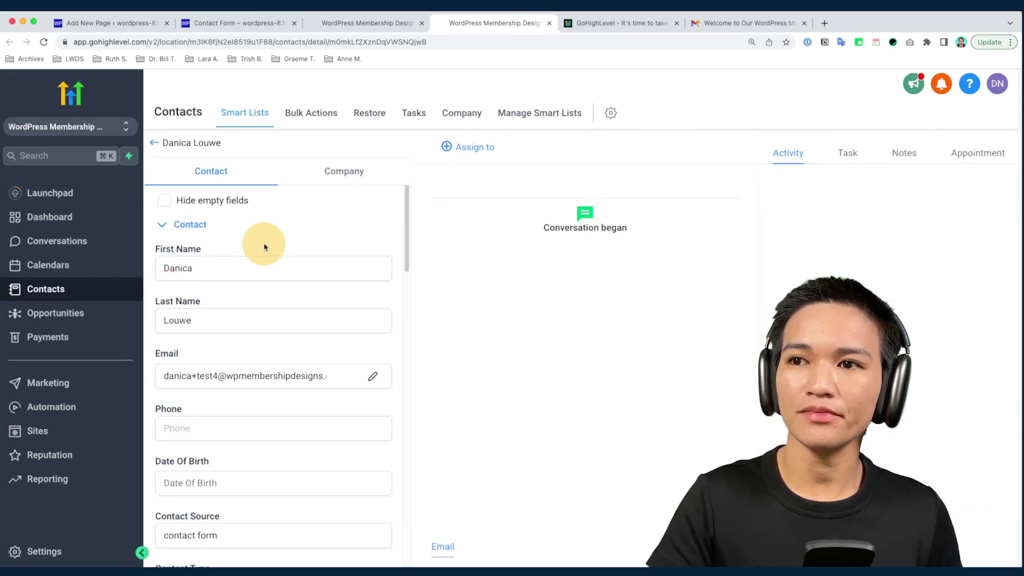
scroll(265, 247, down, 7)
scroll(268, 249, down, 10)
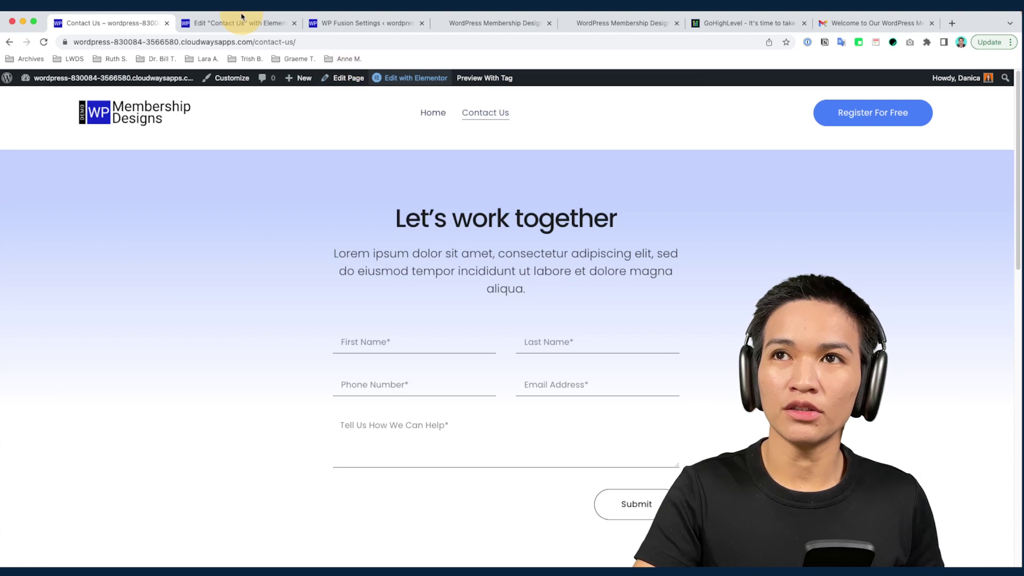
- Open the Contact Us form widget's Actions After Submit section in Elementor
click(258, 24)
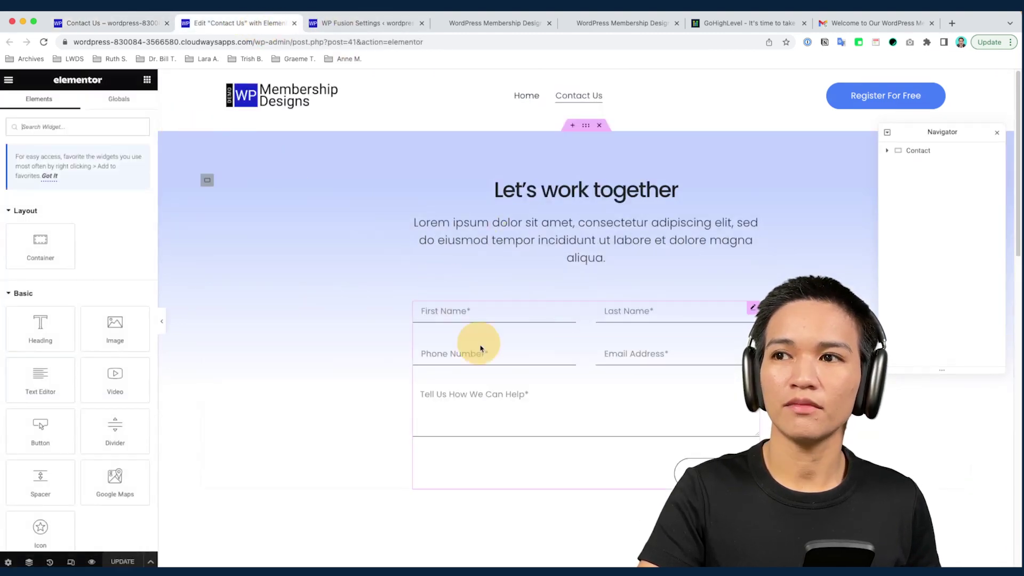
click(531, 339)
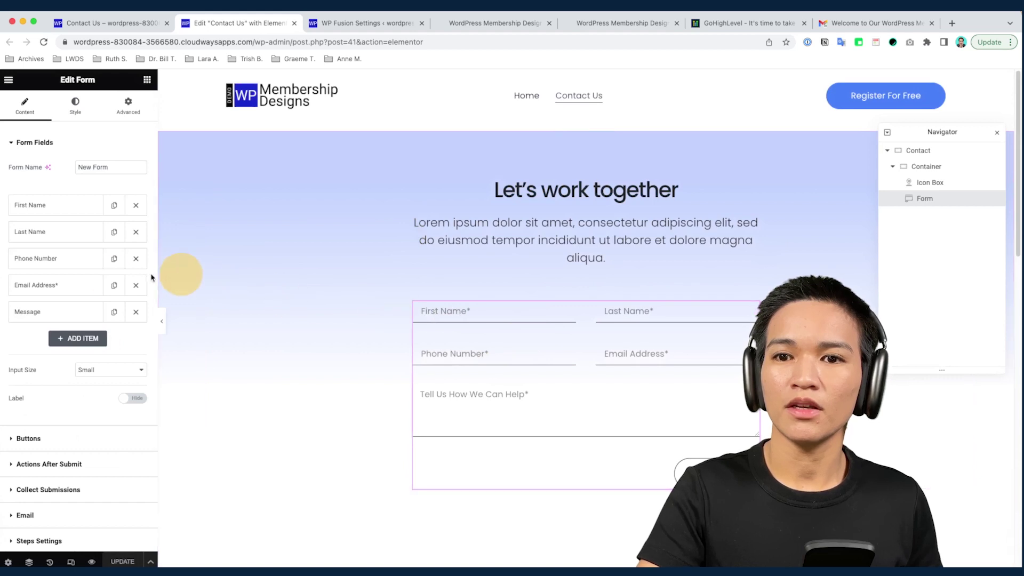
scroll(100, 297, down, 3)
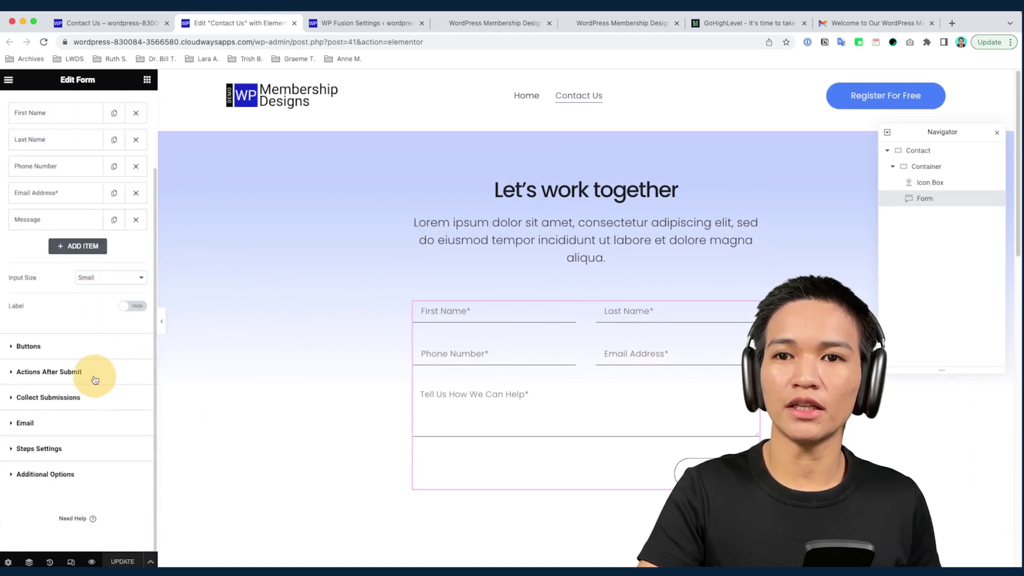
click(80, 374)
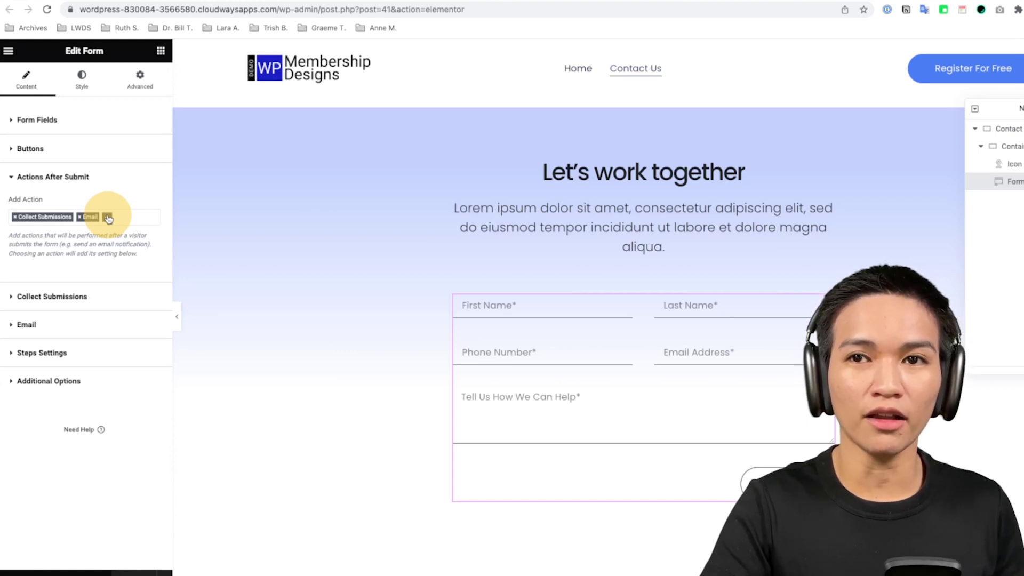
- Add WP Fusion as an after-submit action and expand its settings
click(108, 218)
scroll(108, 266, down, 5)
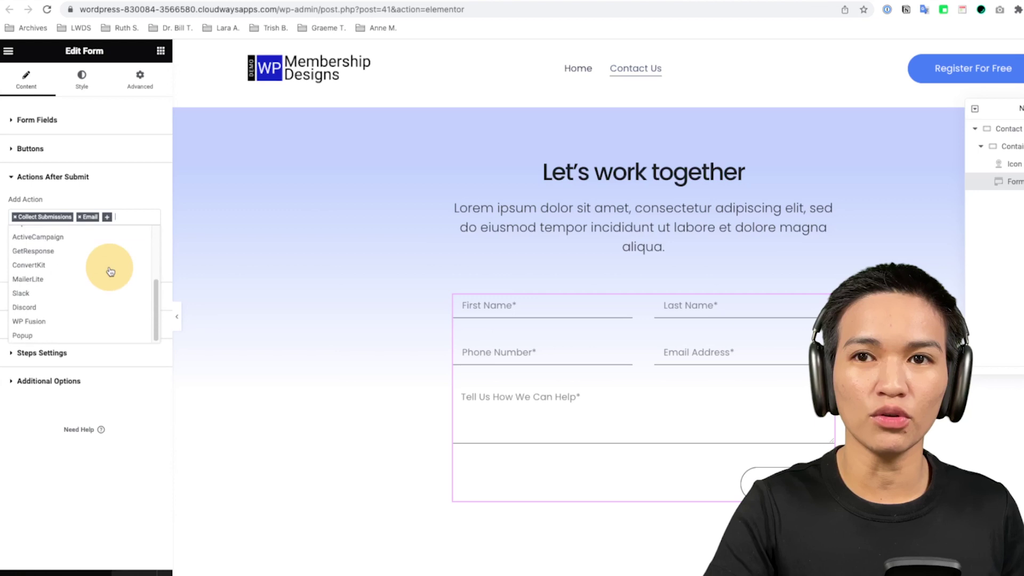
click(113, 322)
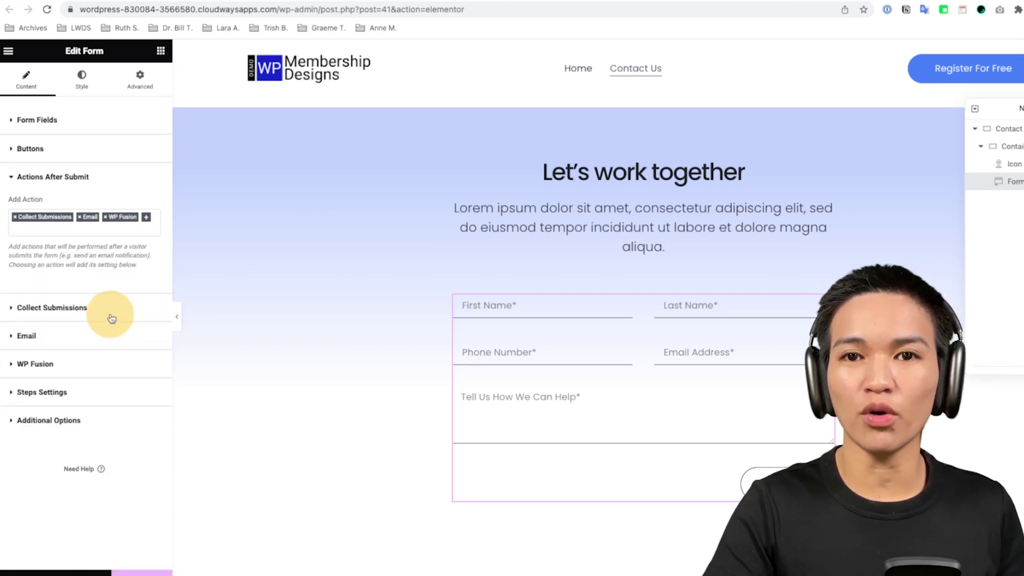
click(91, 372)
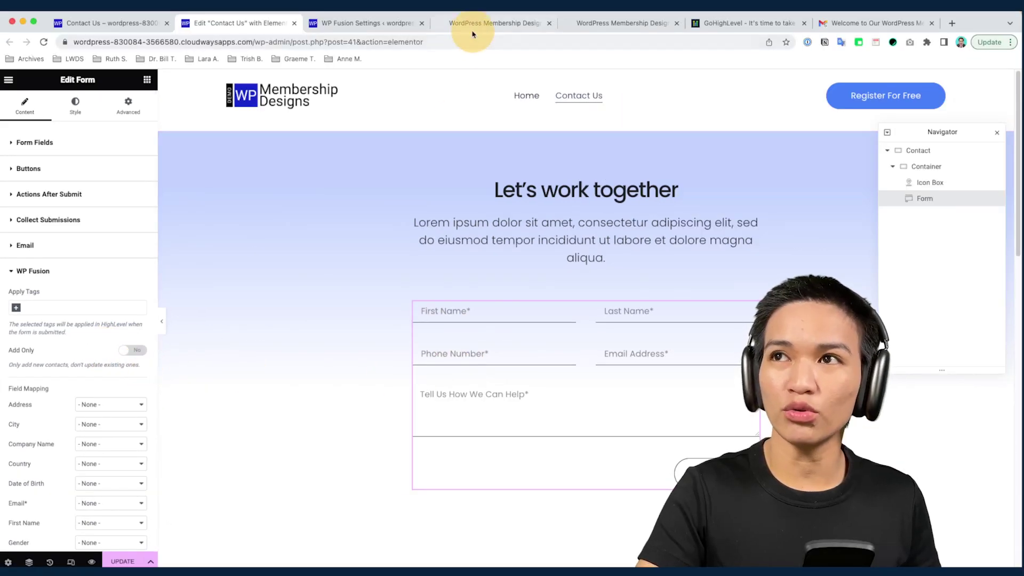
click(471, 23)
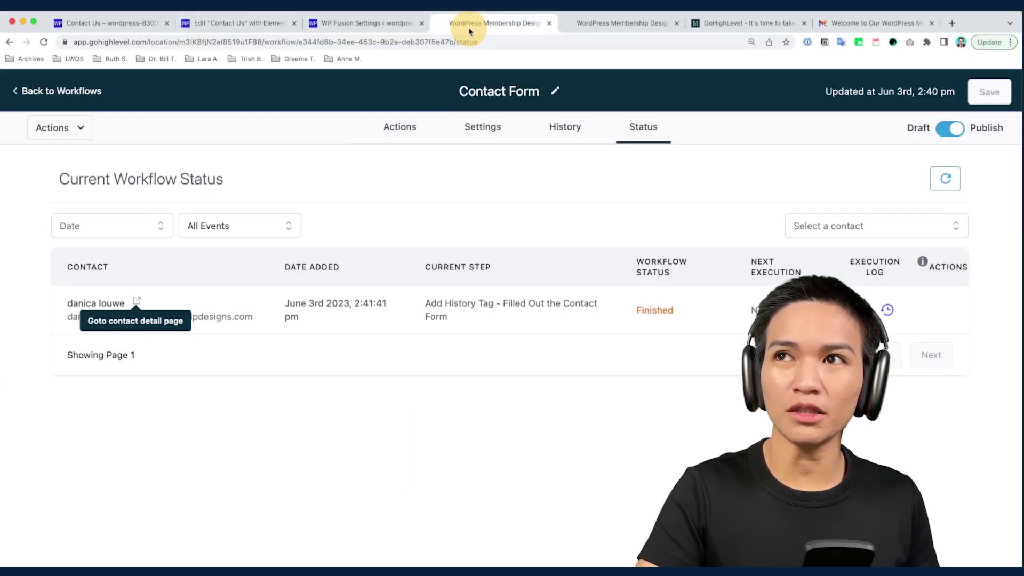
- Create the wordpress_elementor_form tag under GoHighLevel's Settings > Tags
click(28, 98)
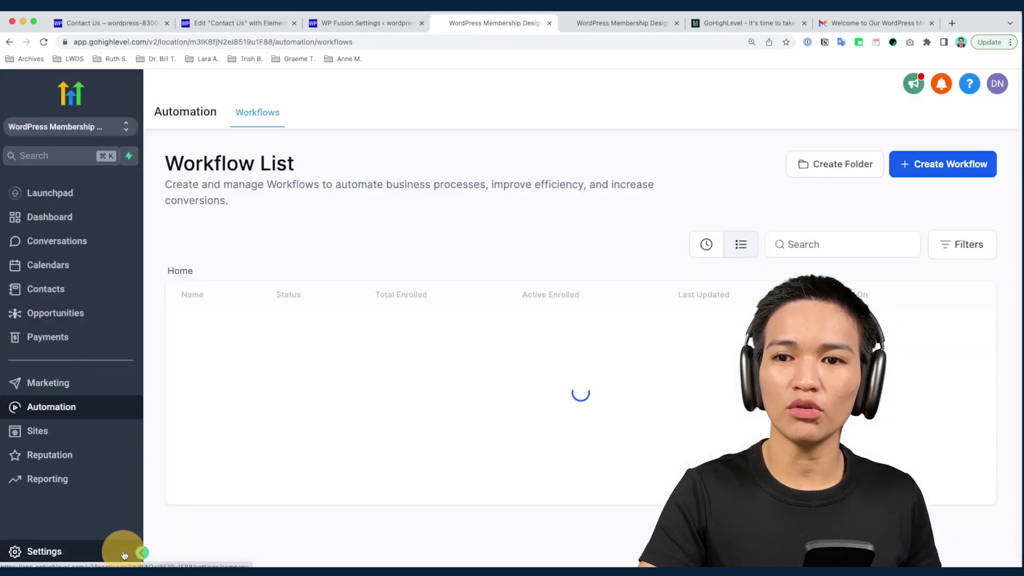
click(124, 553)
scroll(80, 426, down, 3)
scroll(58, 469, down, 1)
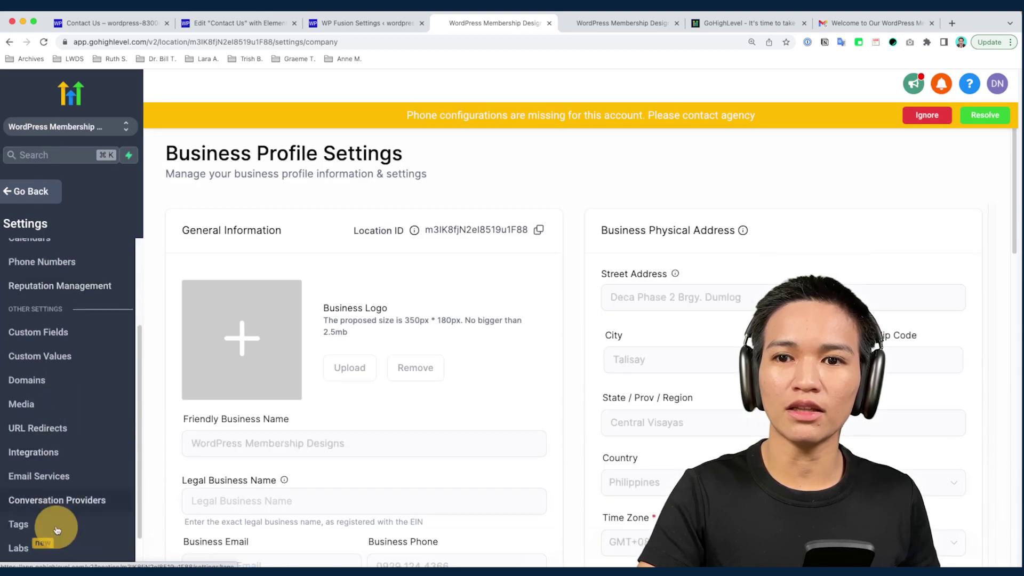
click(57, 532)
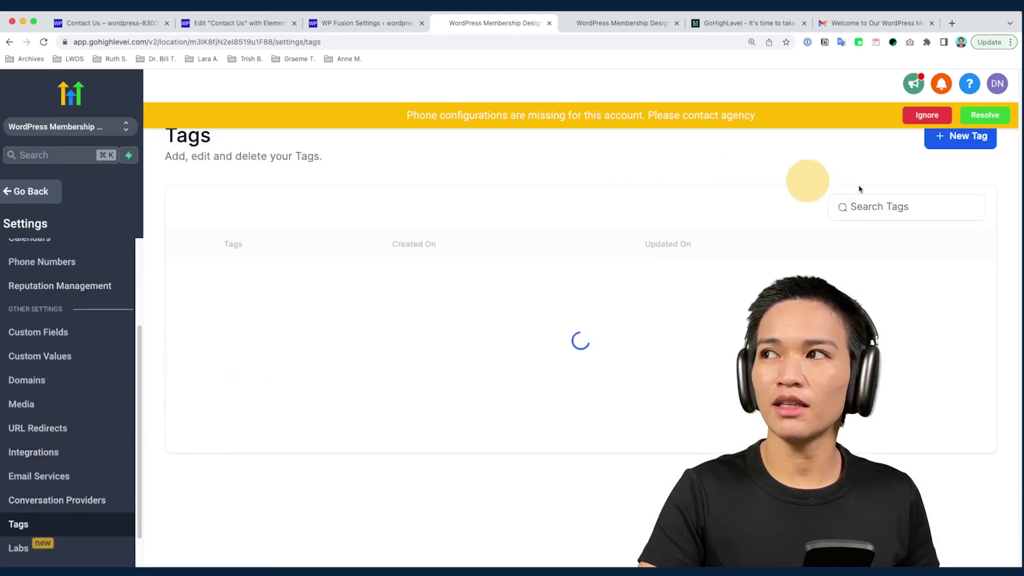
click(930, 139)
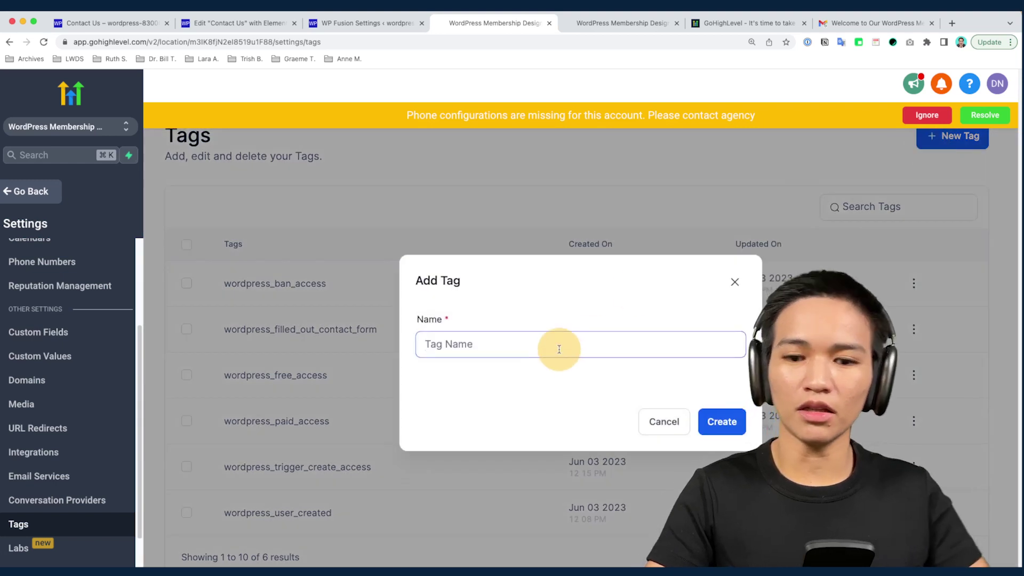
text(wordpress_elementor_form)
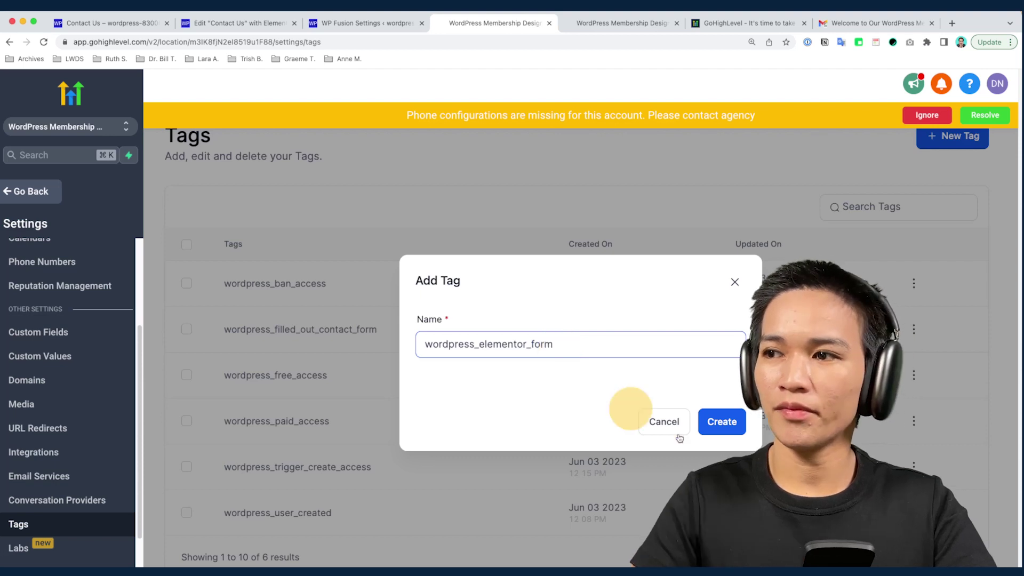
click(714, 427)
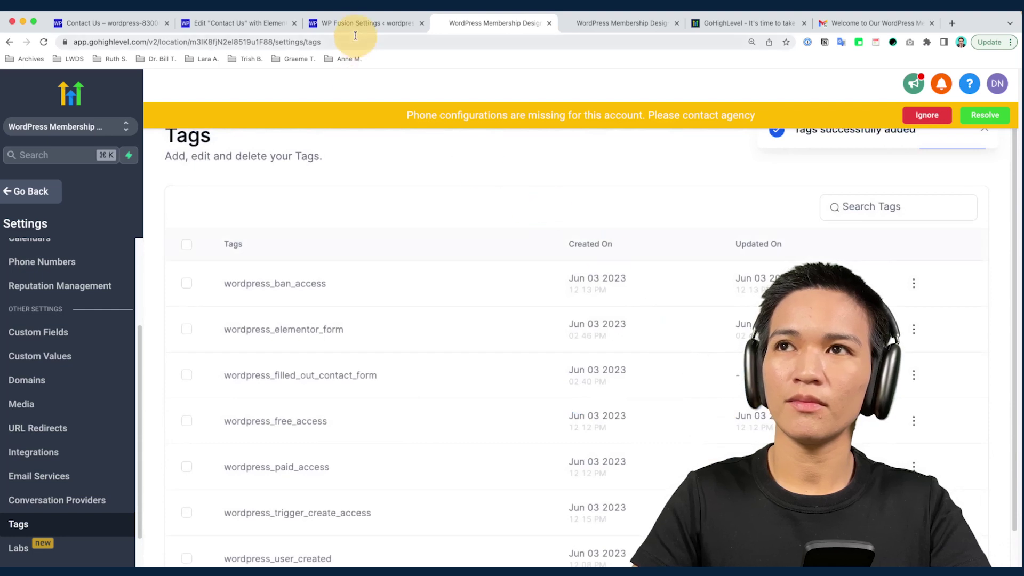
click(355, 26)
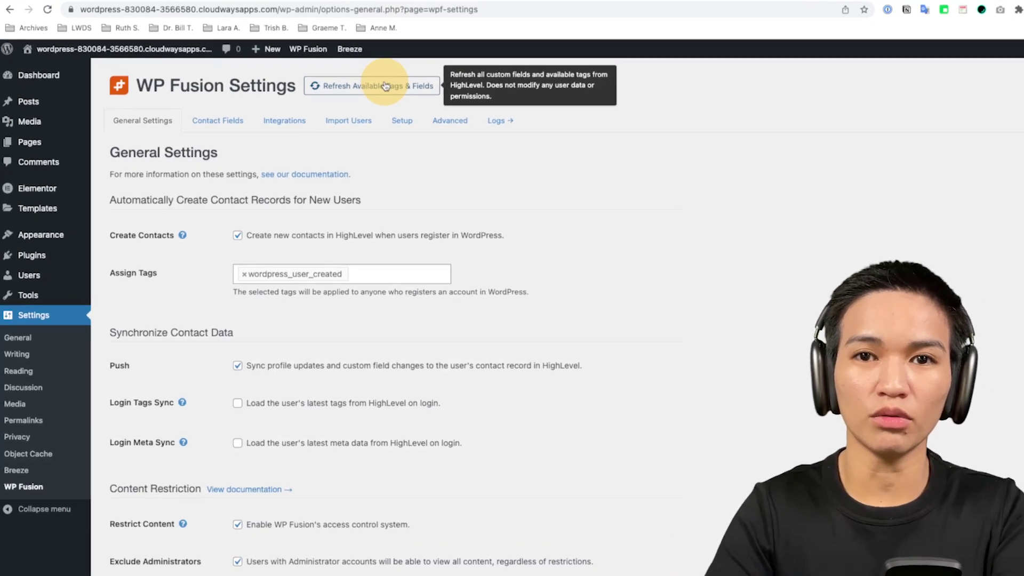
- Refresh WP Fusion's HighLevel tags and fields, purge all Breeze cache, and reload the Contact Us editor
click(385, 85)
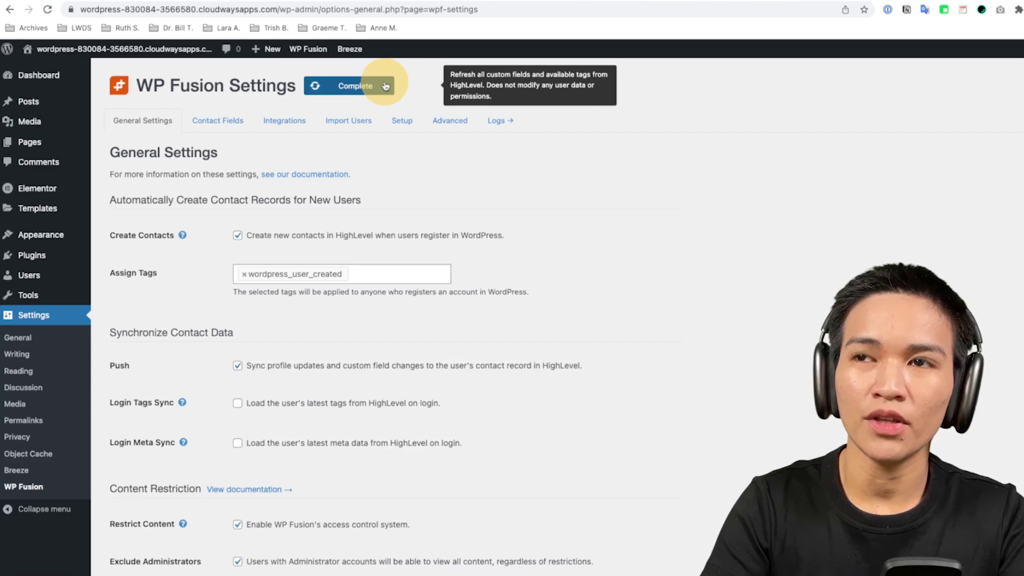
mouse_move(339, 48)
click(354, 67)
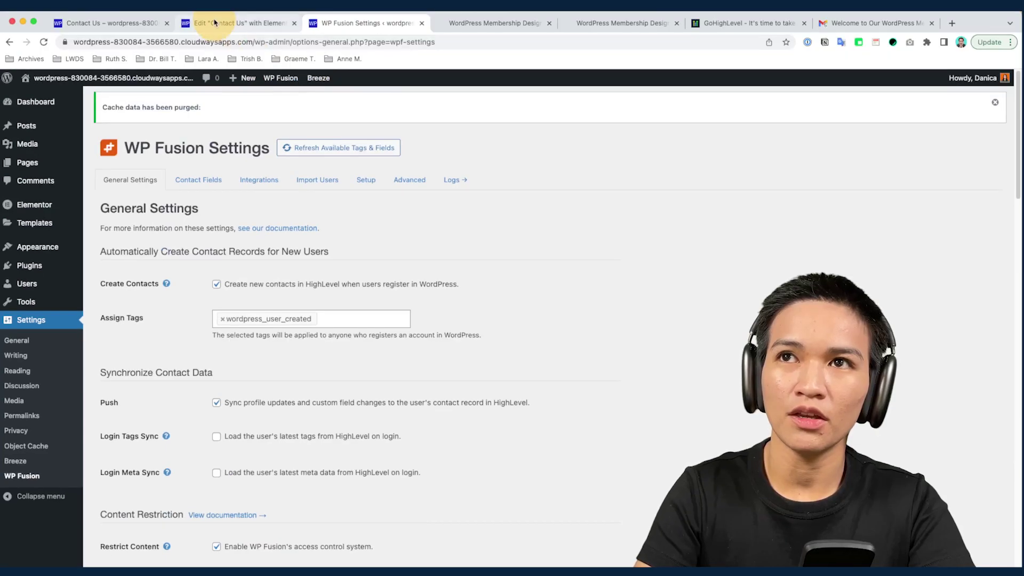
click(224, 23)
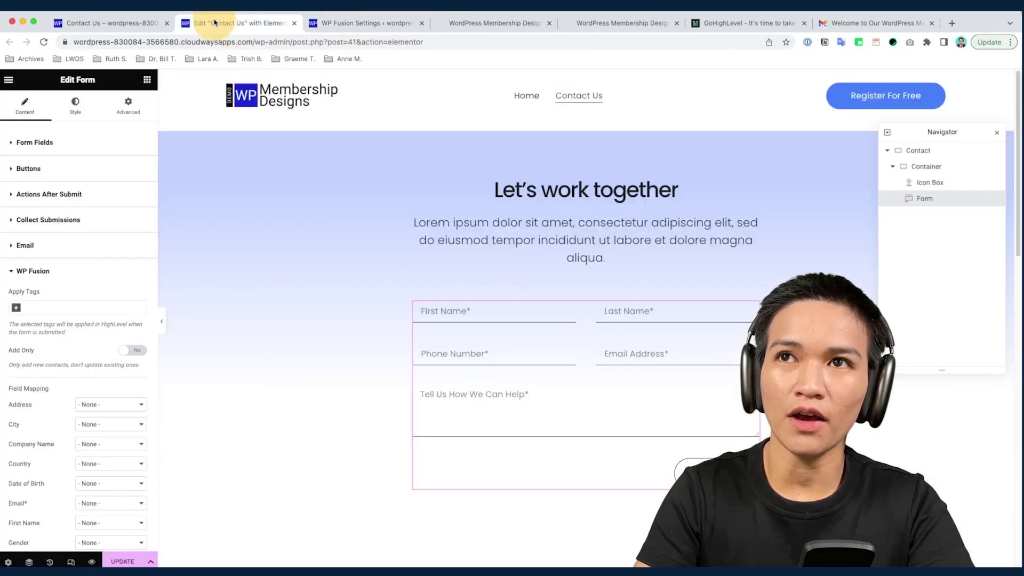
click(44, 42)
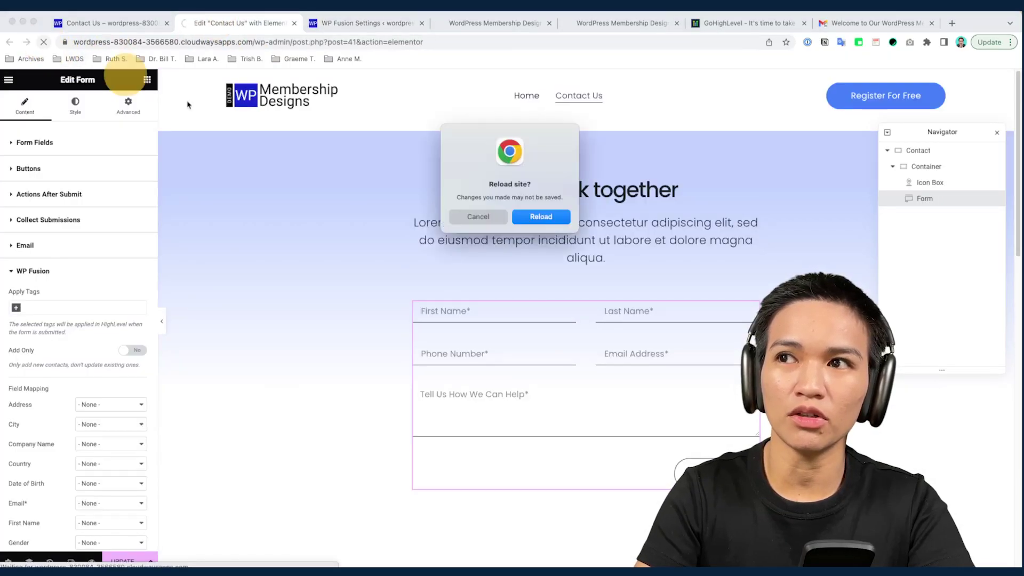
click(568, 218)
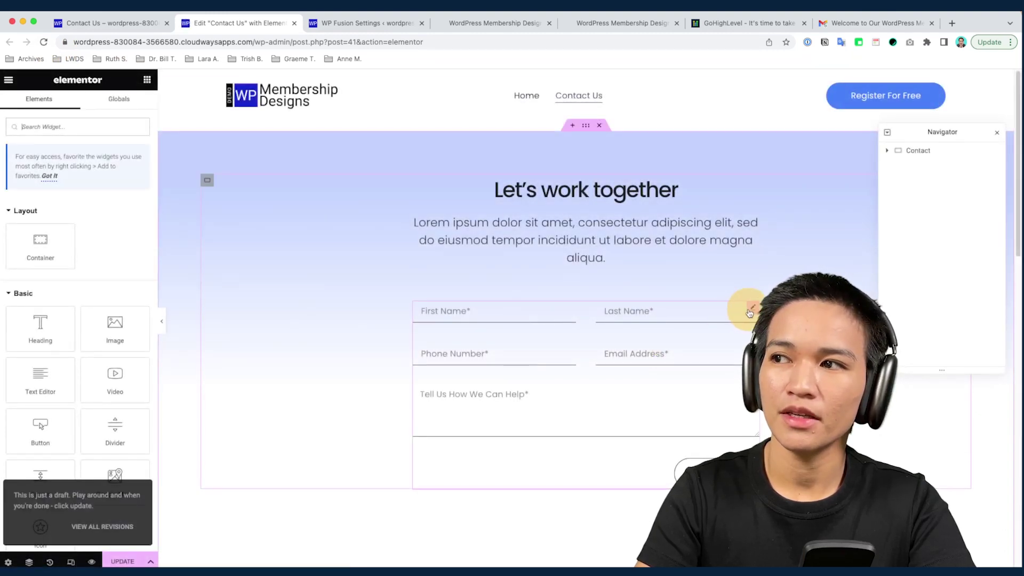
- Set the form's WP Fusion Apply Tags to wordpress_elementor_form
click(749, 312)
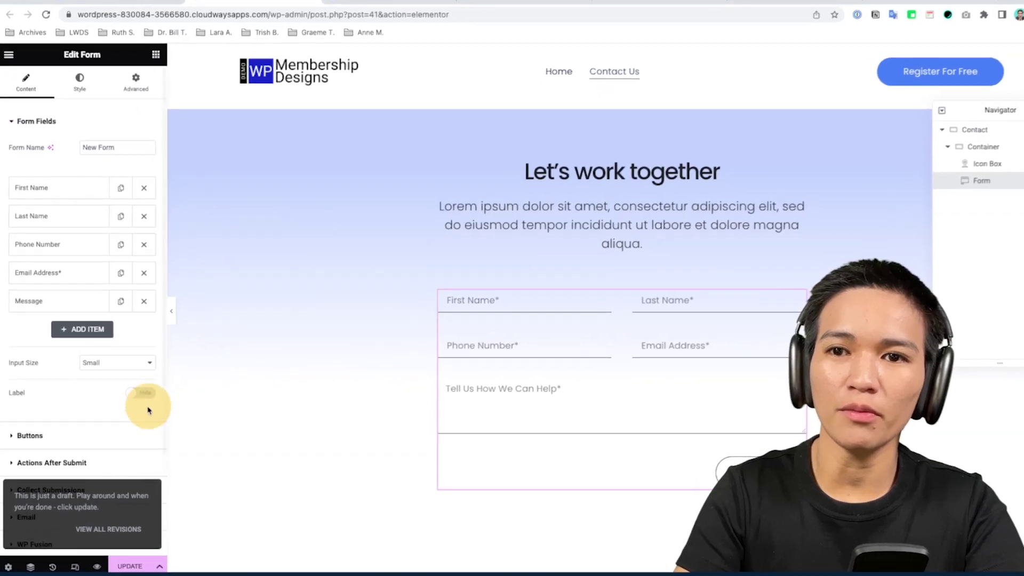
click(74, 463)
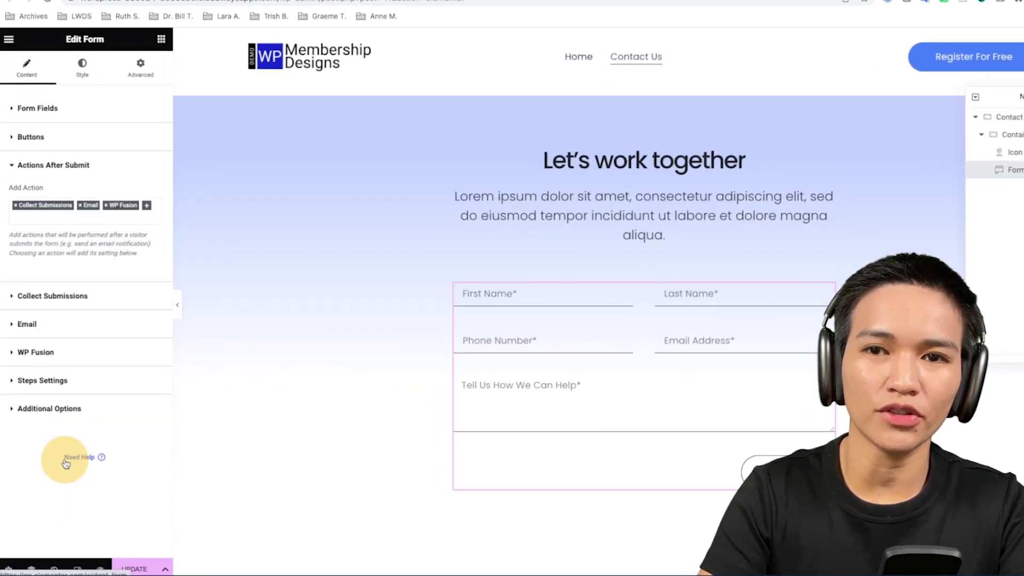
click(78, 349)
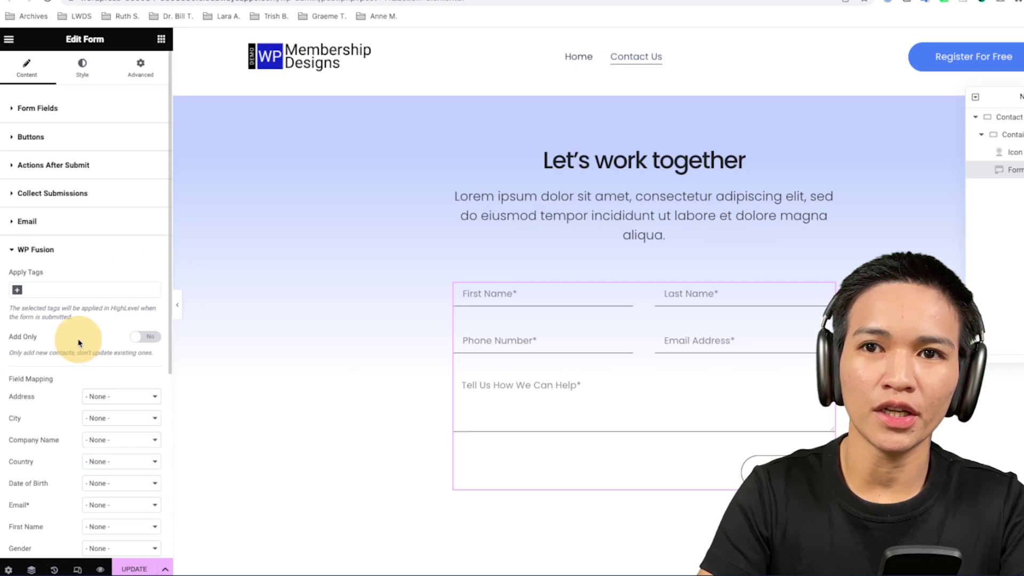
click(17, 293)
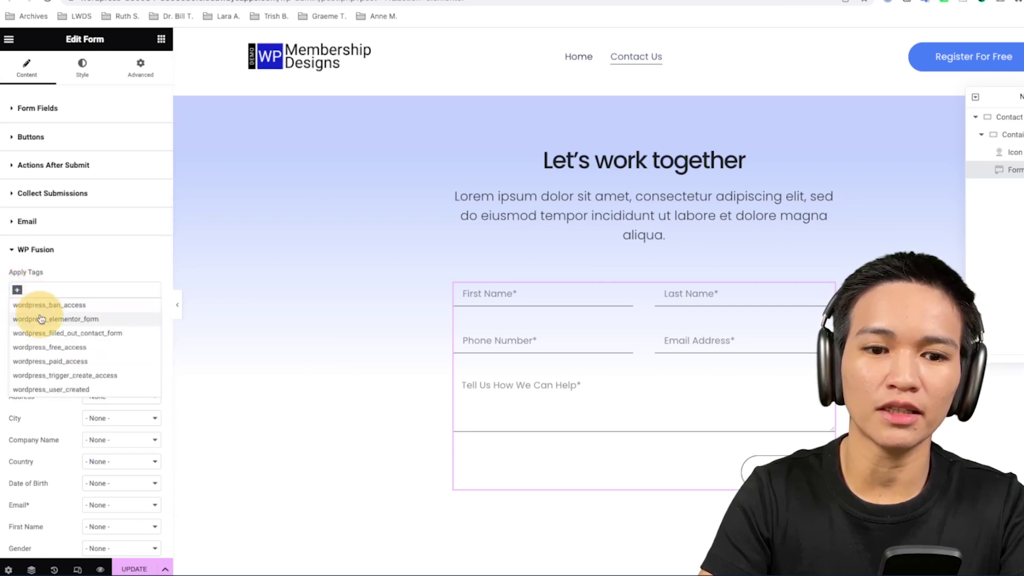
key(ctrl+plus)
key(ctrl+plus)
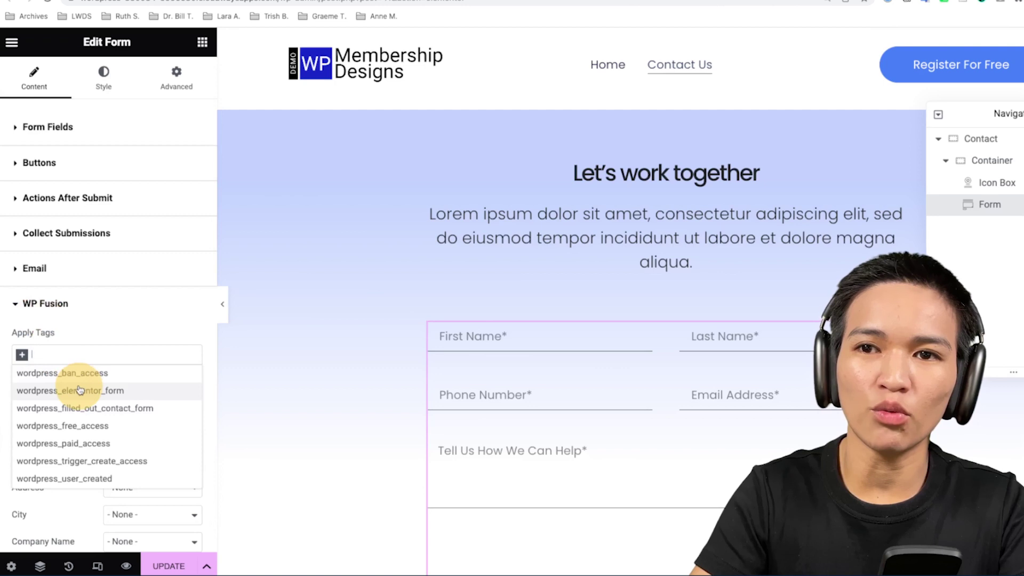
click(83, 391)
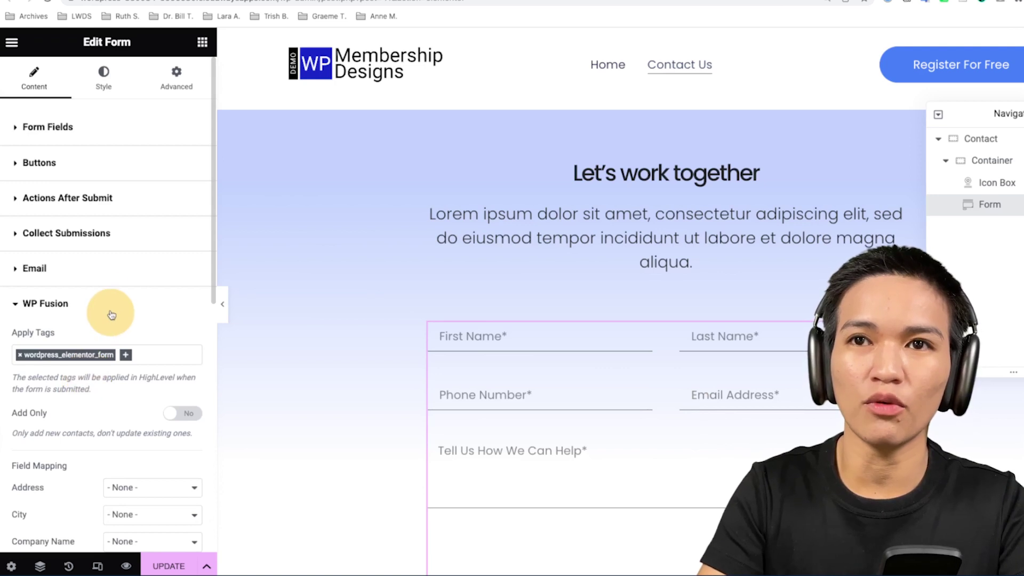
- Delete the Phone Number and Message fields from the form
click(96, 139)
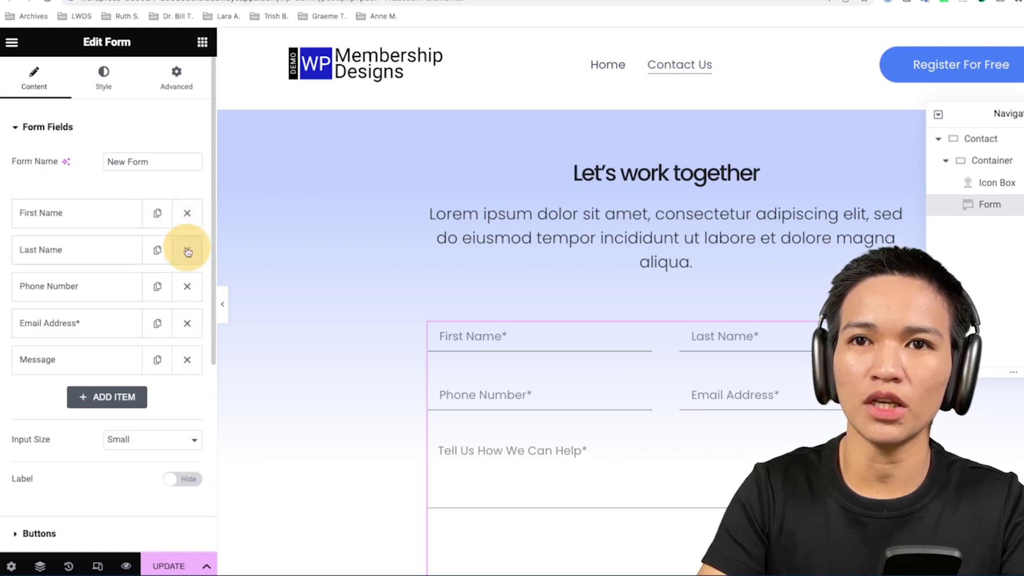
click(186, 286)
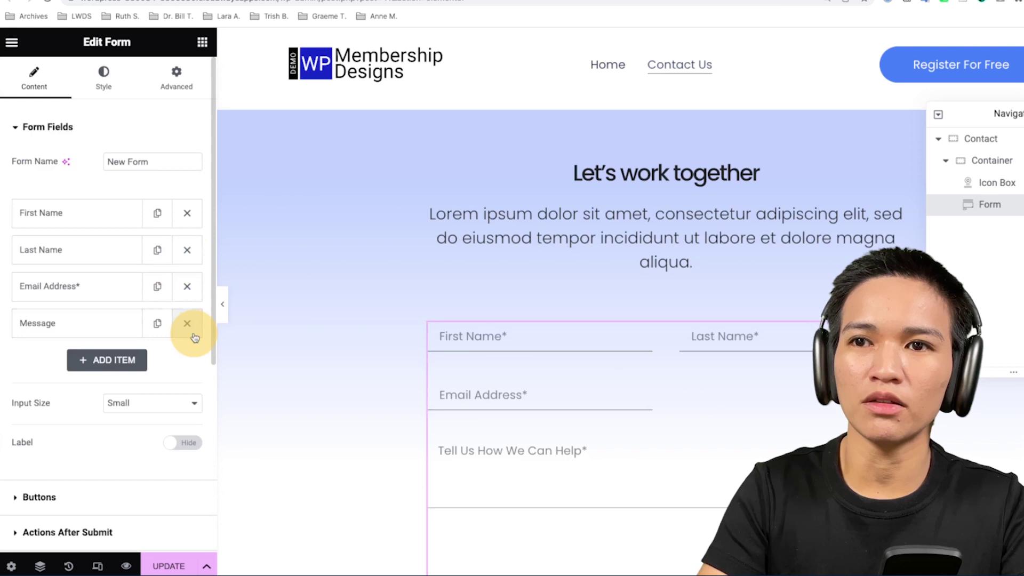
click(191, 321)
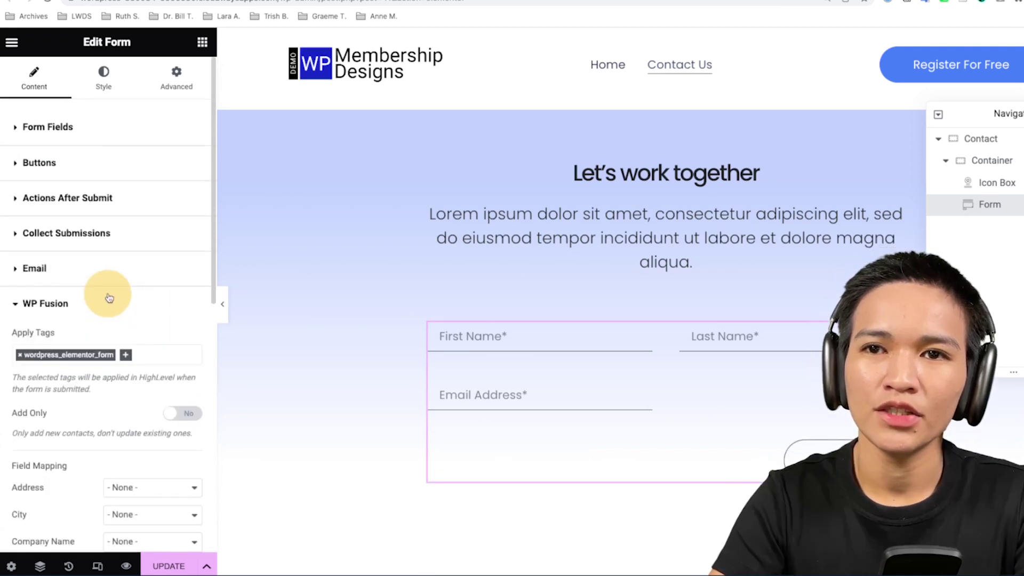
scroll(109, 293, down, 3)
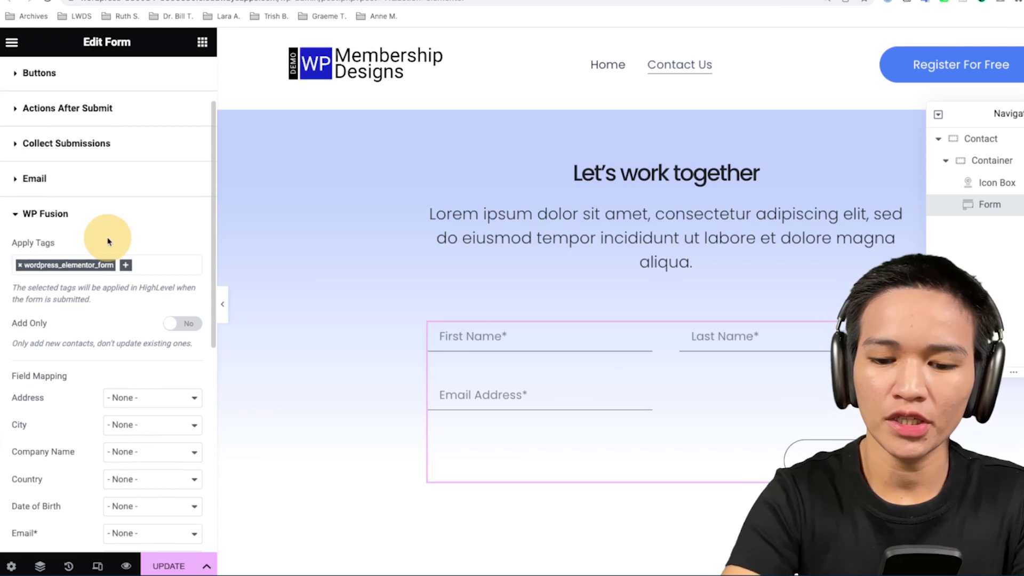
- Map Email* to Email Address*, First Name to First Name, and Last Name to Last Name
key(super+equal)
scroll(107, 247, down, 4)
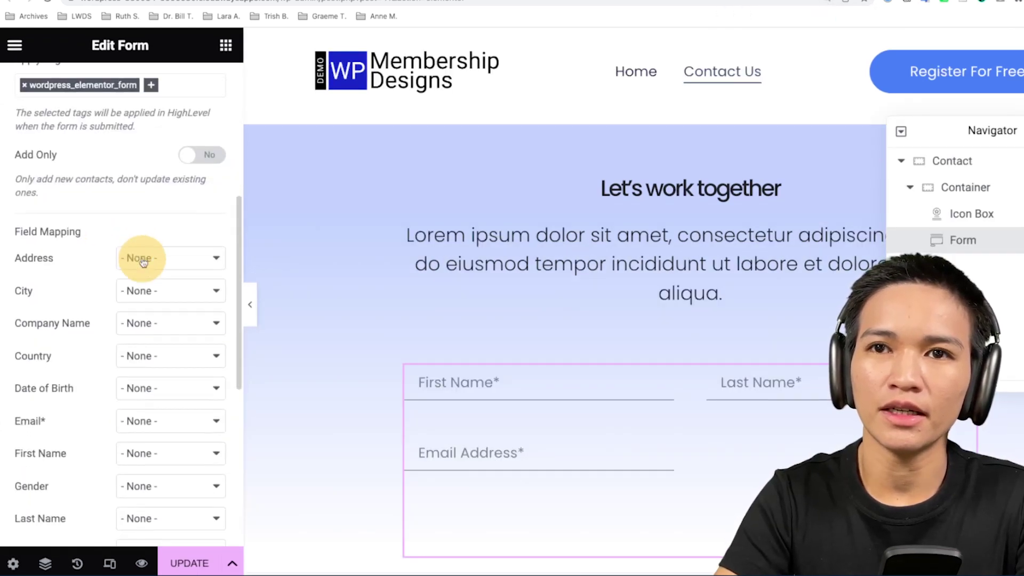
scroll(140, 254, down, 1)
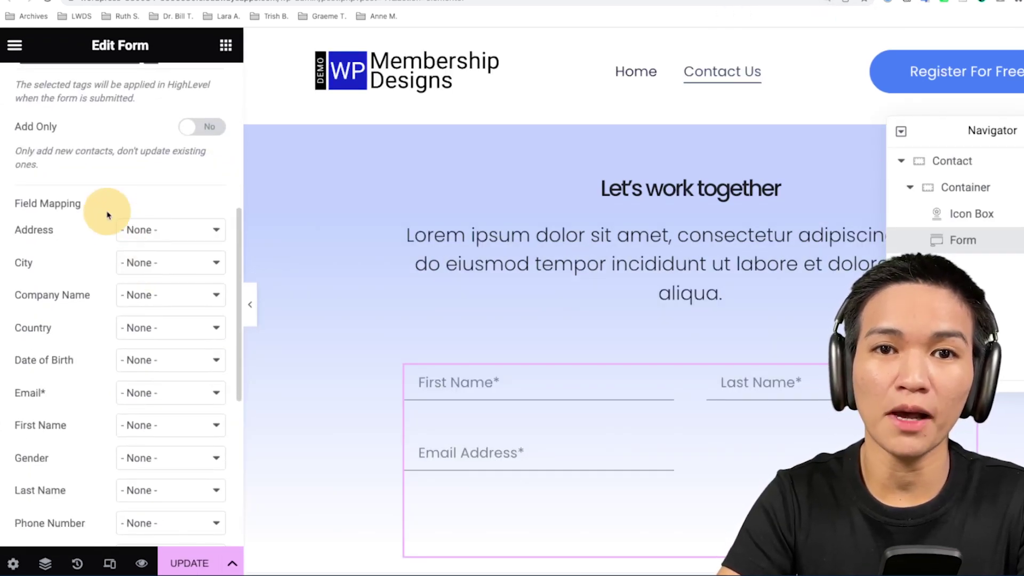
scroll(143, 234, down, 1)
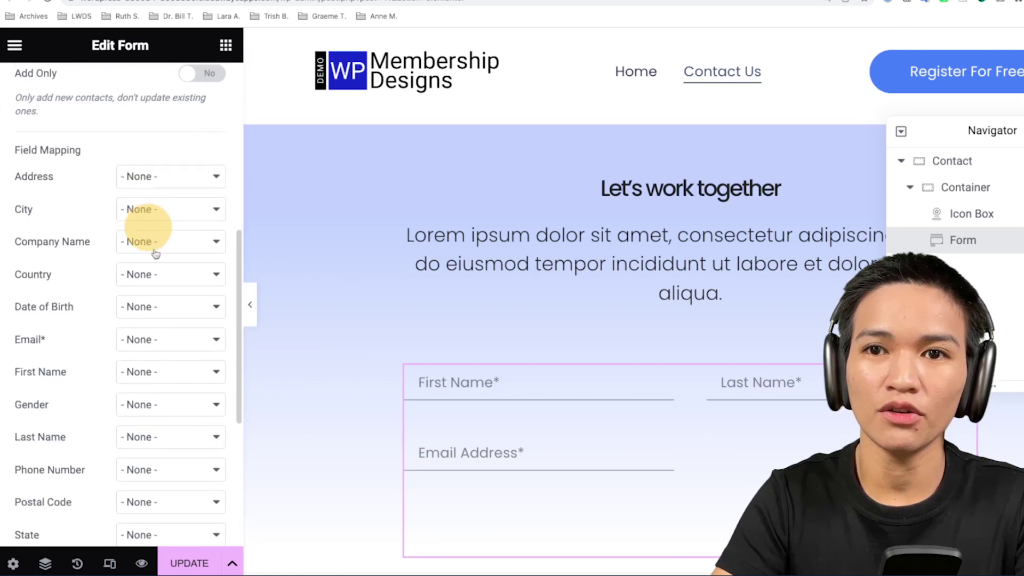
click(167, 340)
click(160, 389)
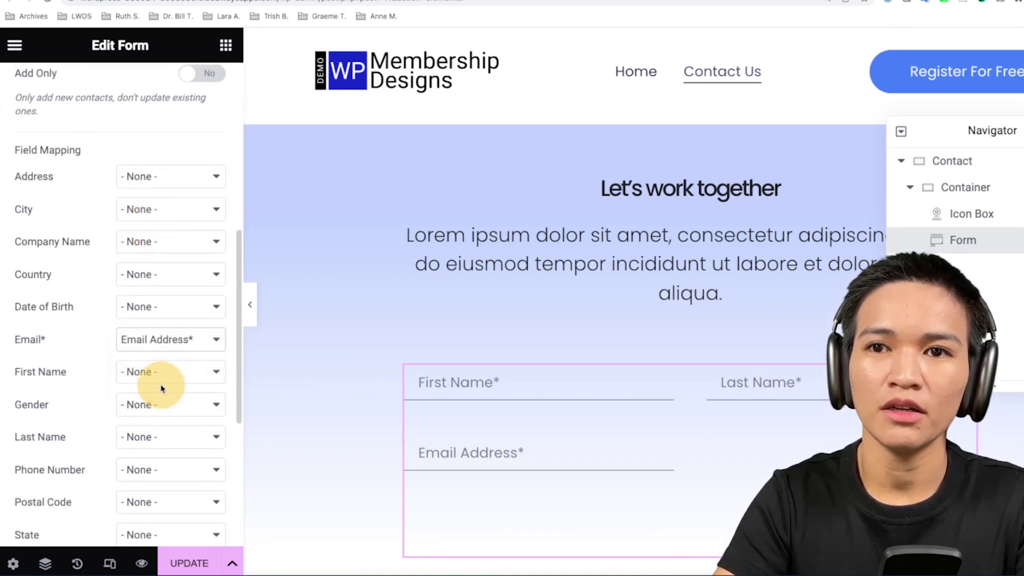
click(161, 376)
click(160, 389)
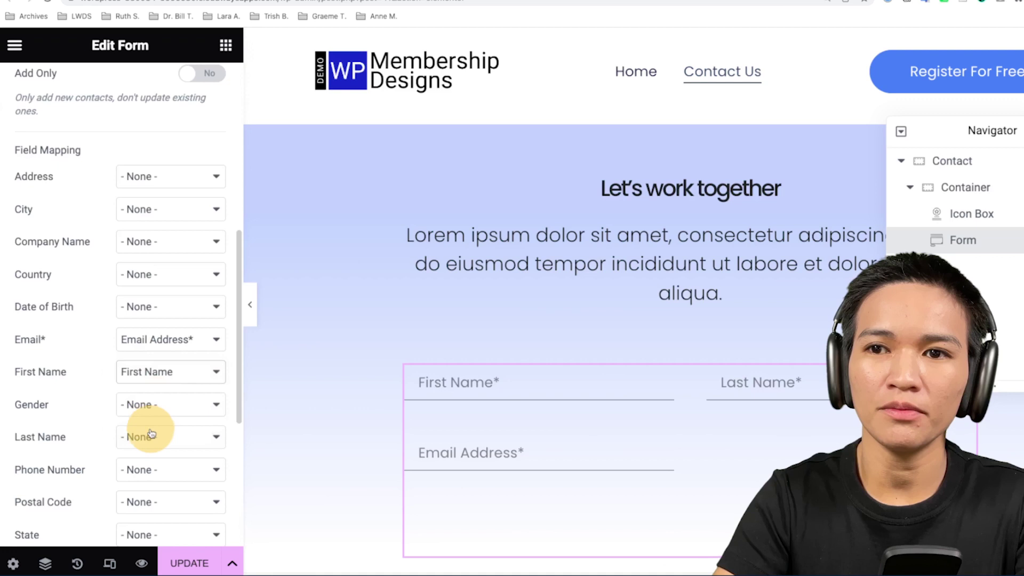
click(151, 434)
click(149, 470)
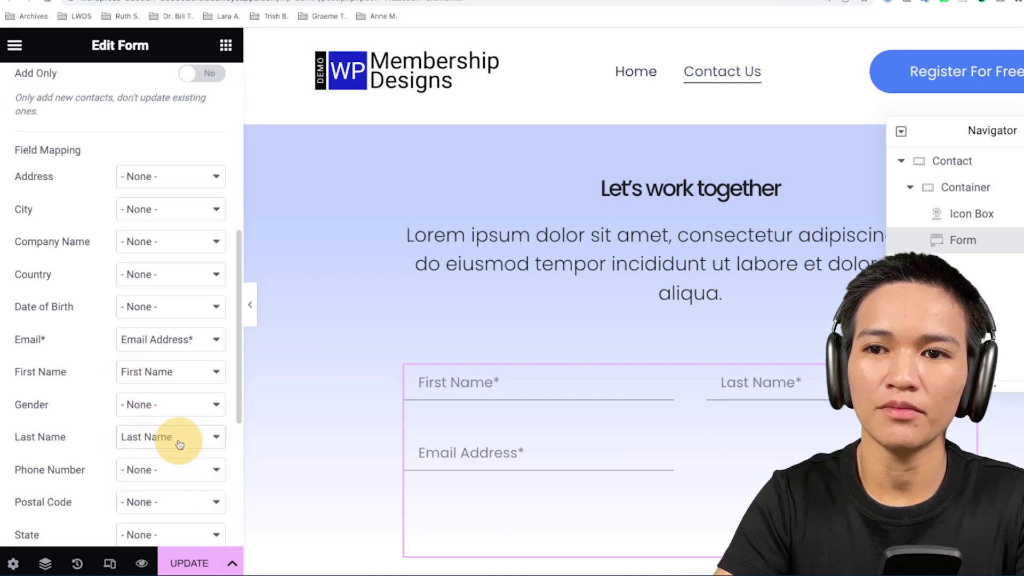
scroll(173, 512, down, 5)
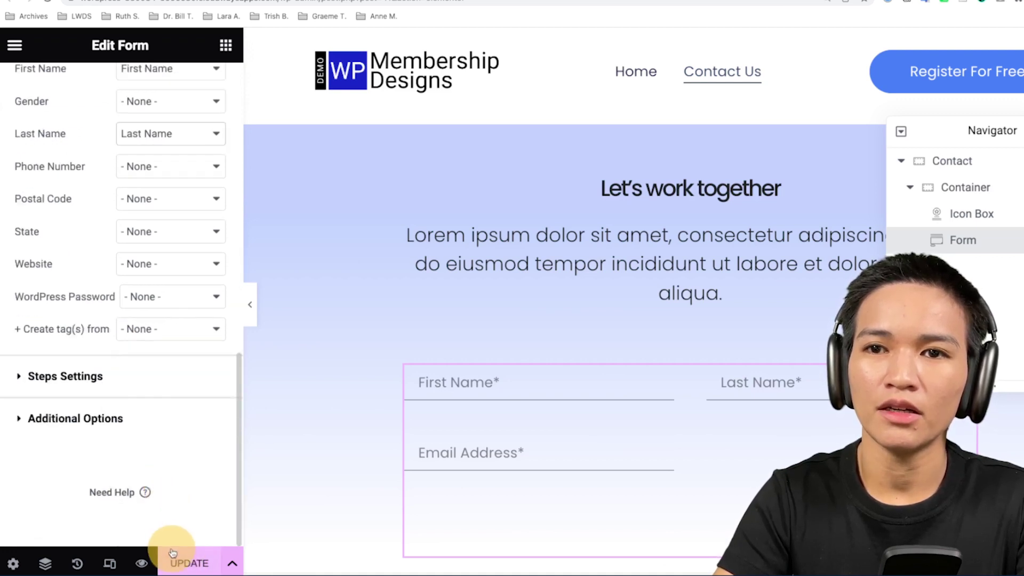
scroll(133, 366, up, 10)
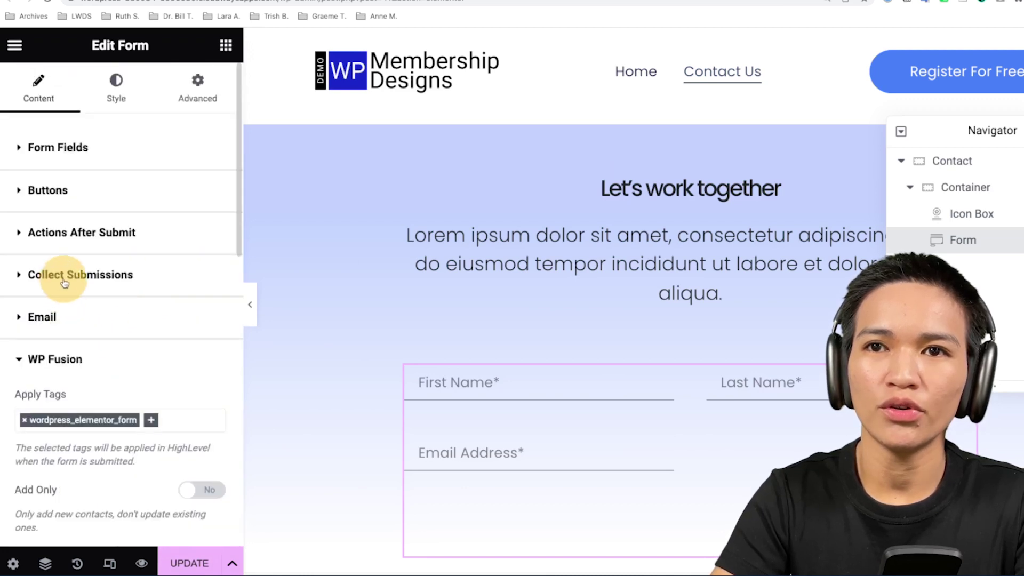
- Add a Redirect action to the form's Actions After Submit
click(92, 233)
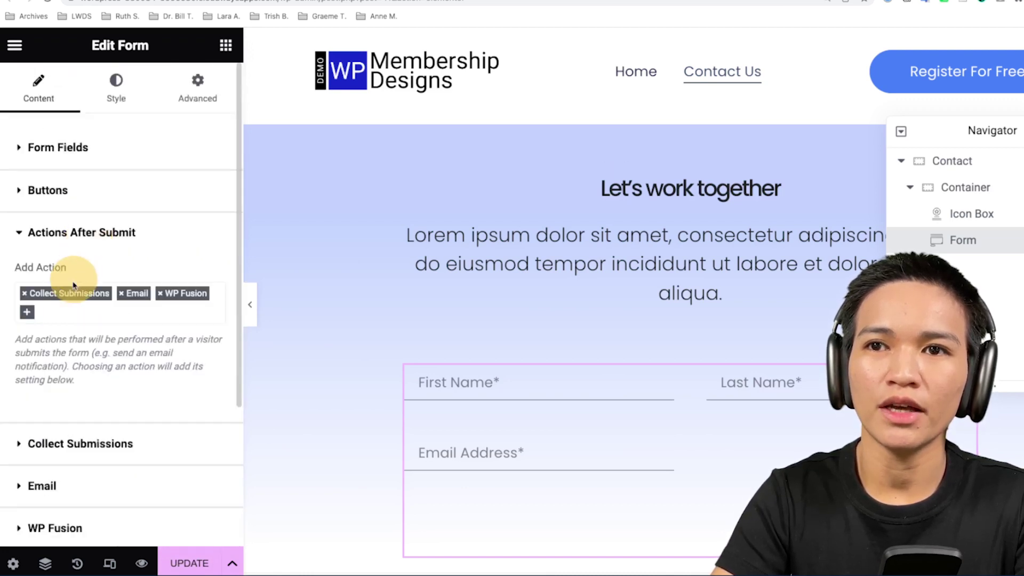
click(27, 312)
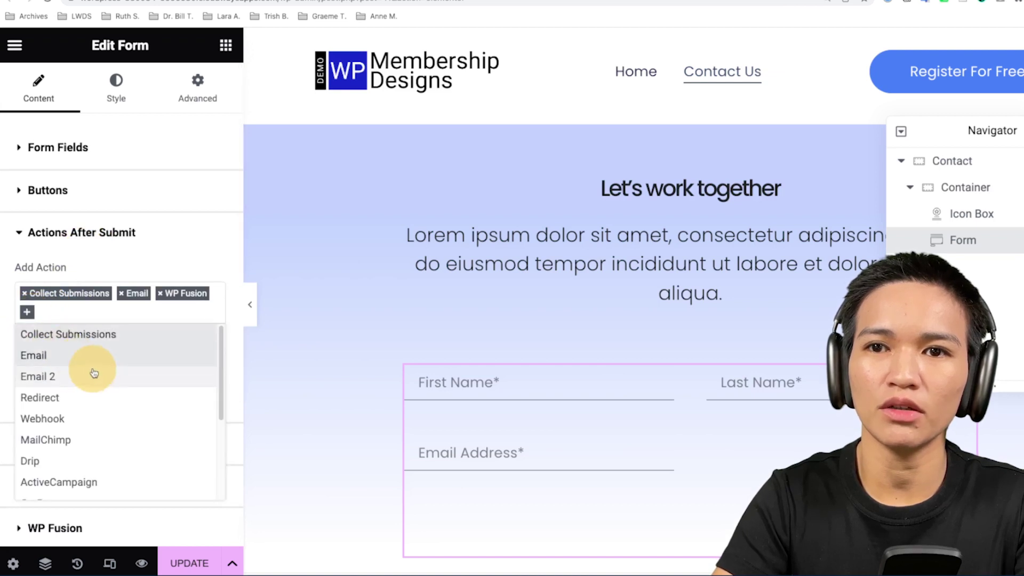
click(103, 397)
scroll(133, 331, down, 4)
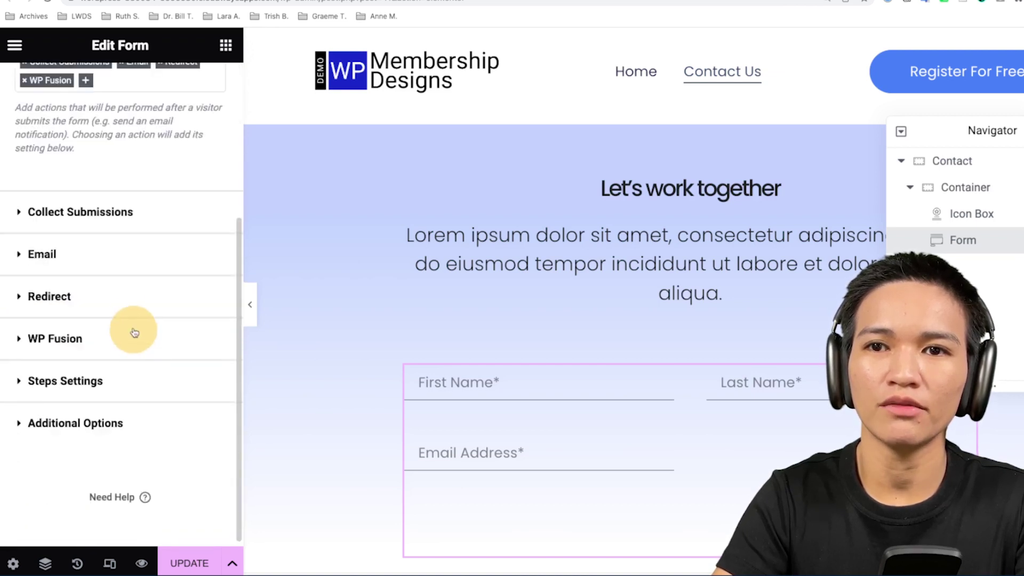
click(102, 304)
- Set the Redirect To field to the Internal URL dynamic tag
click(192, 290)
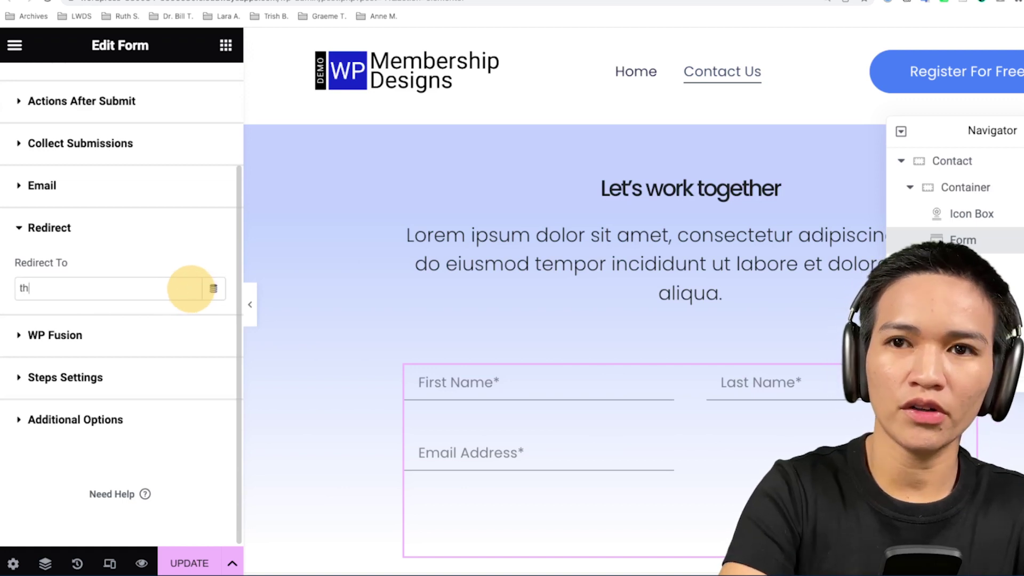
click(213, 290)
scroll(167, 359, down, 10)
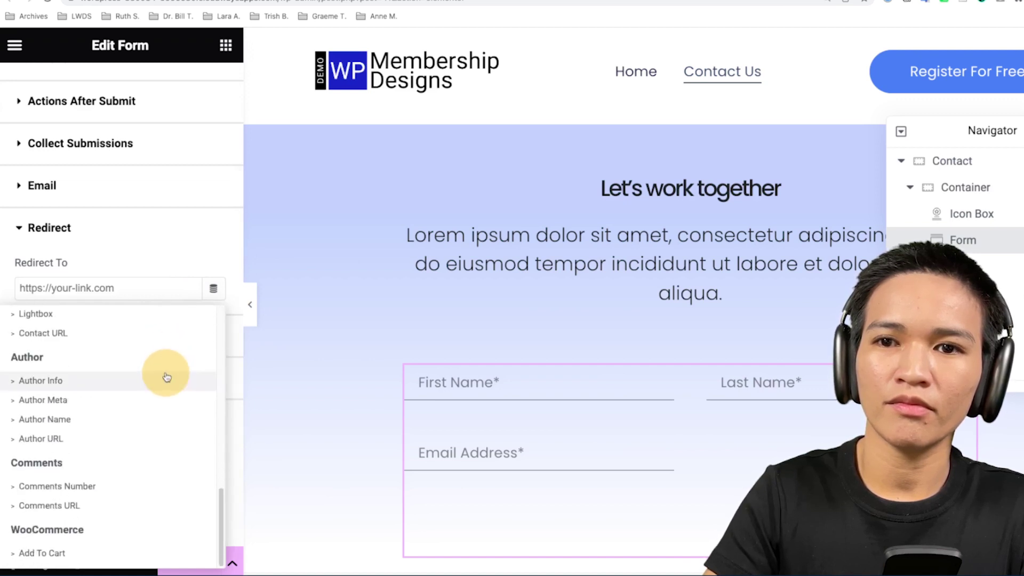
scroll(167, 368, up, 10)
scroll(166, 376, down, 3)
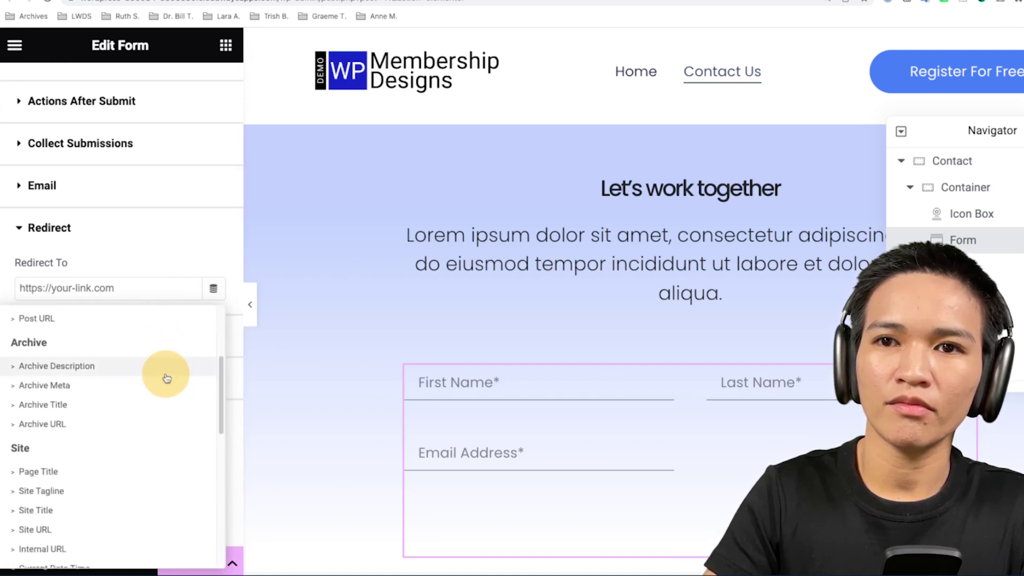
scroll(165, 373, down, 3)
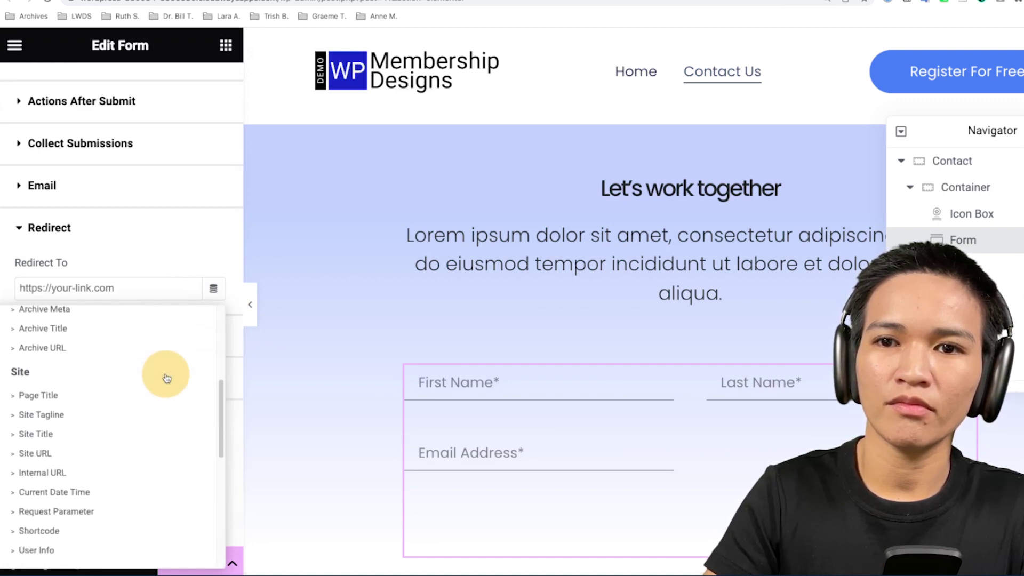
click(111, 471)
click(33, 293)
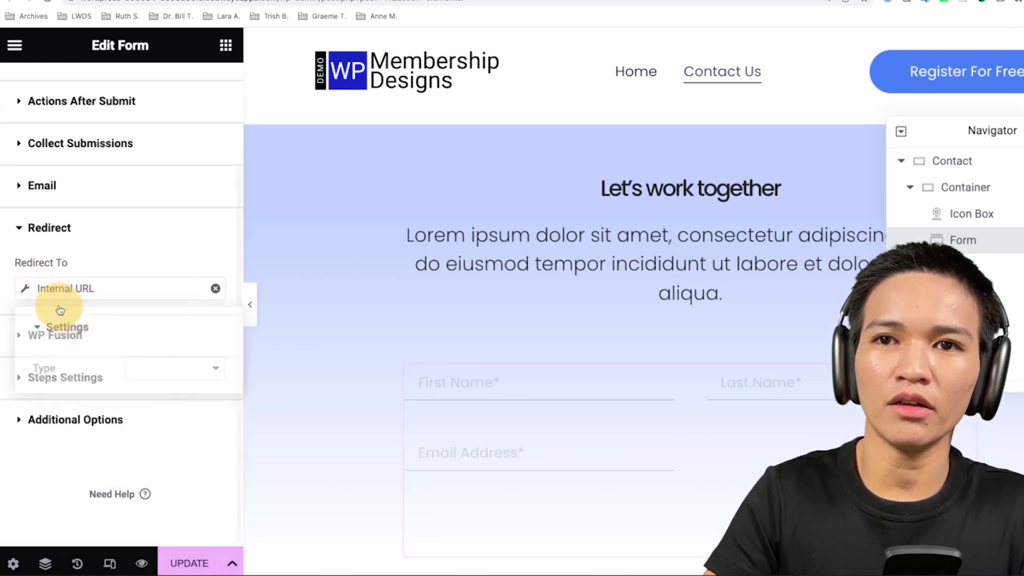
- Point the Internal URL at the Thank You page (type Content), then reload the live Contact Us page
click(142, 373)
click(143, 376)
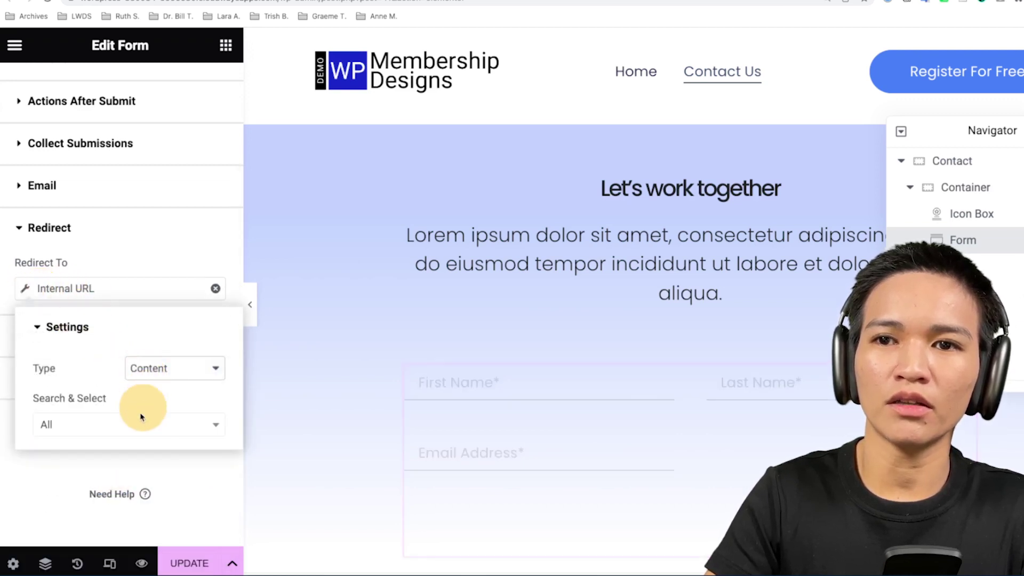
click(136, 424)
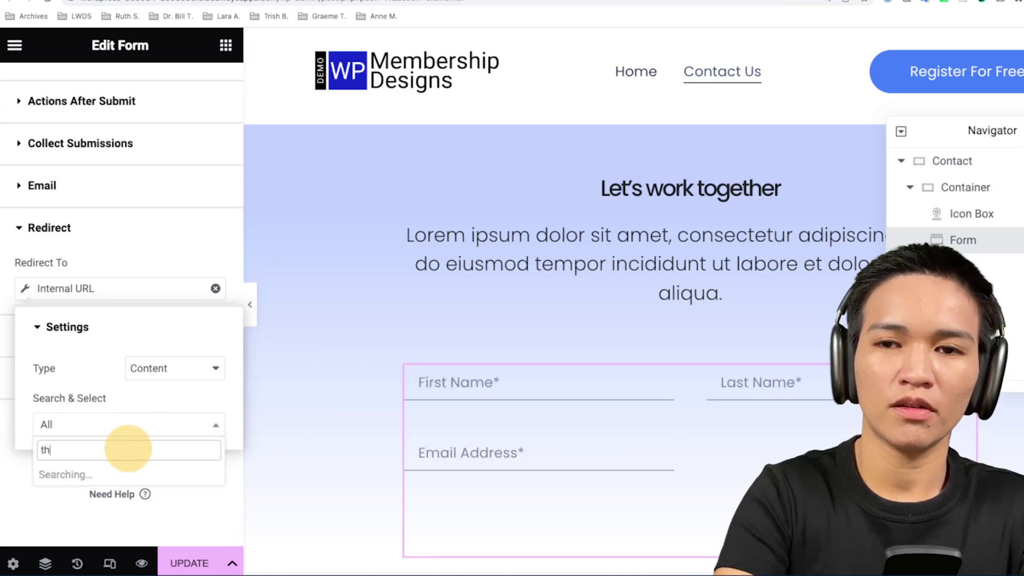
text(thank you)
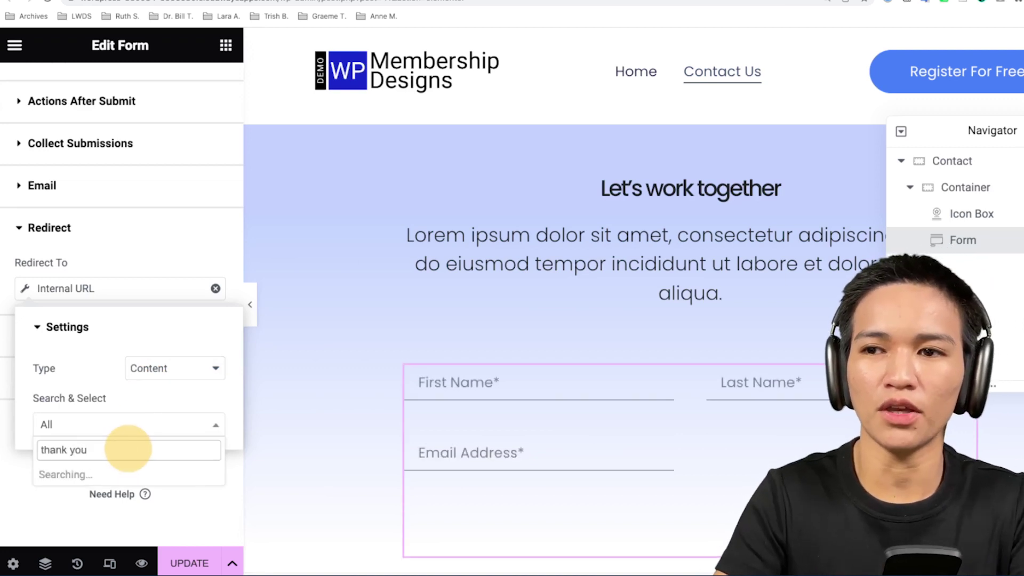
click(127, 474)
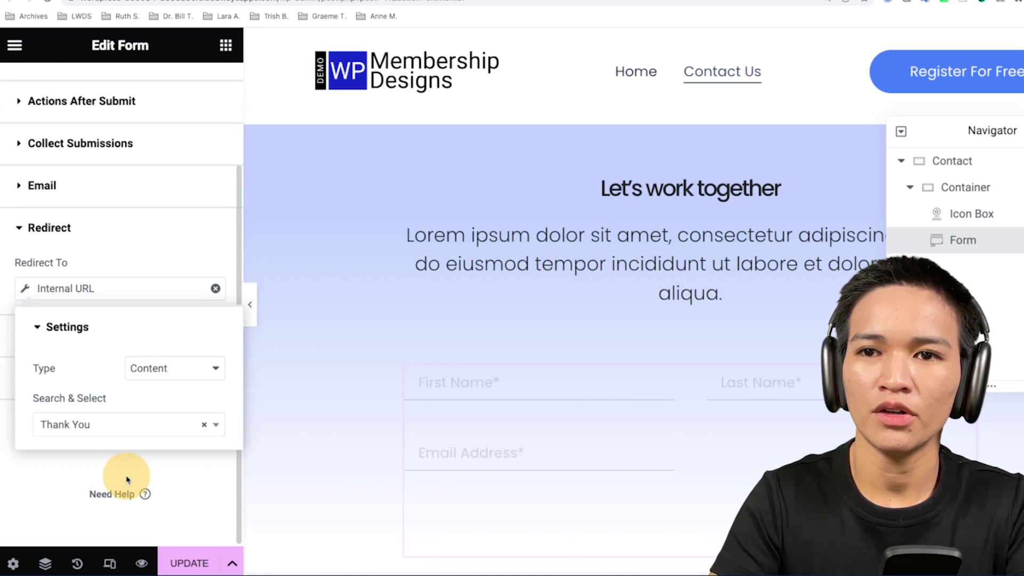
click(194, 469)
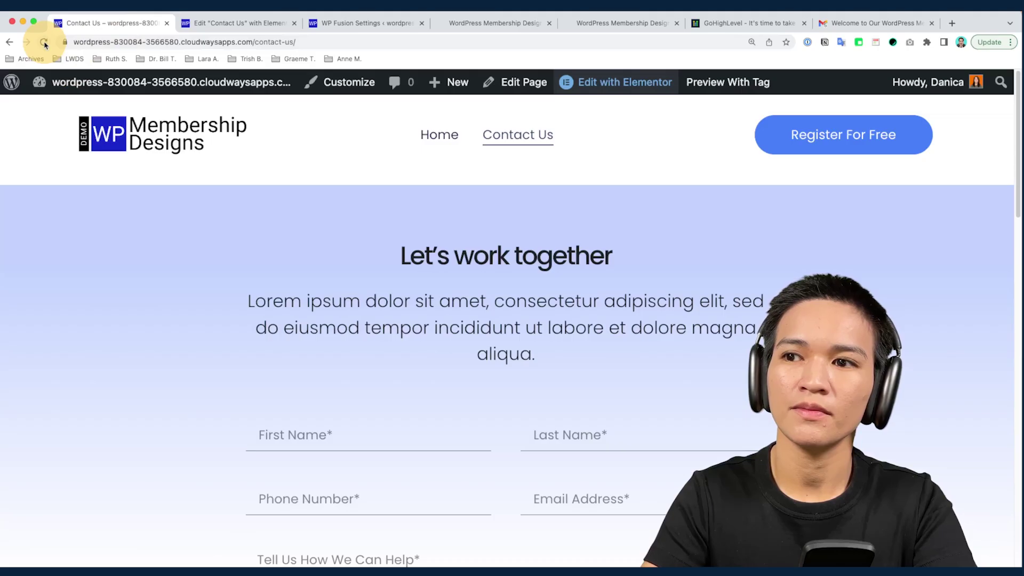
click(45, 43)
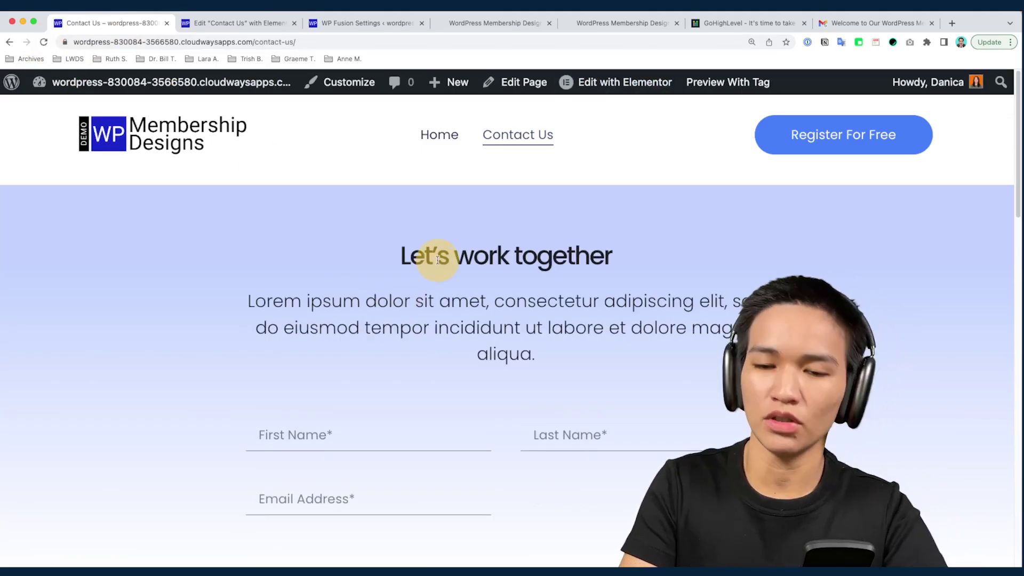
- Fill in the test contact's name and e-mail on the Contact Us form and submit it
key(super+0)
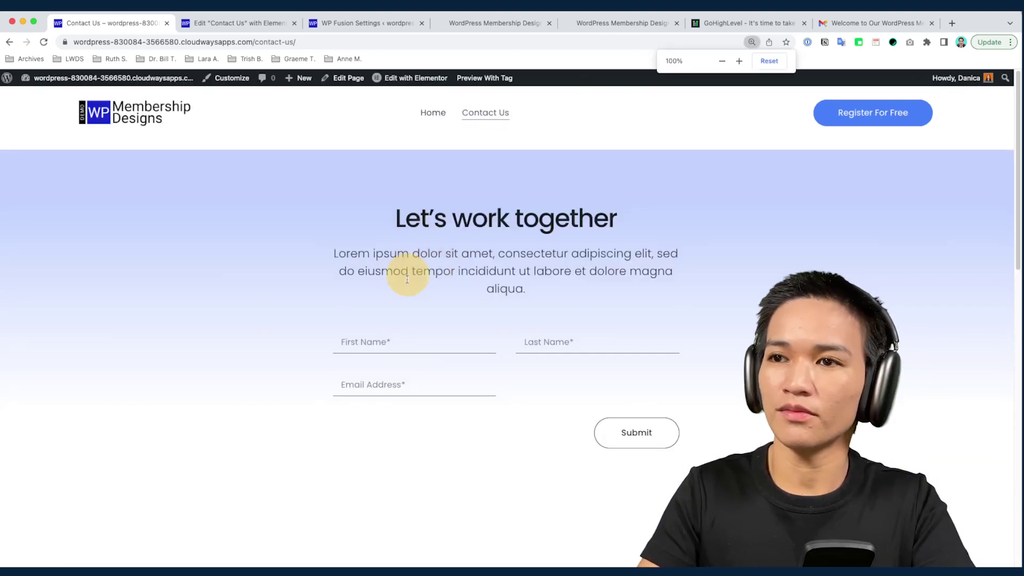
click(392, 341)
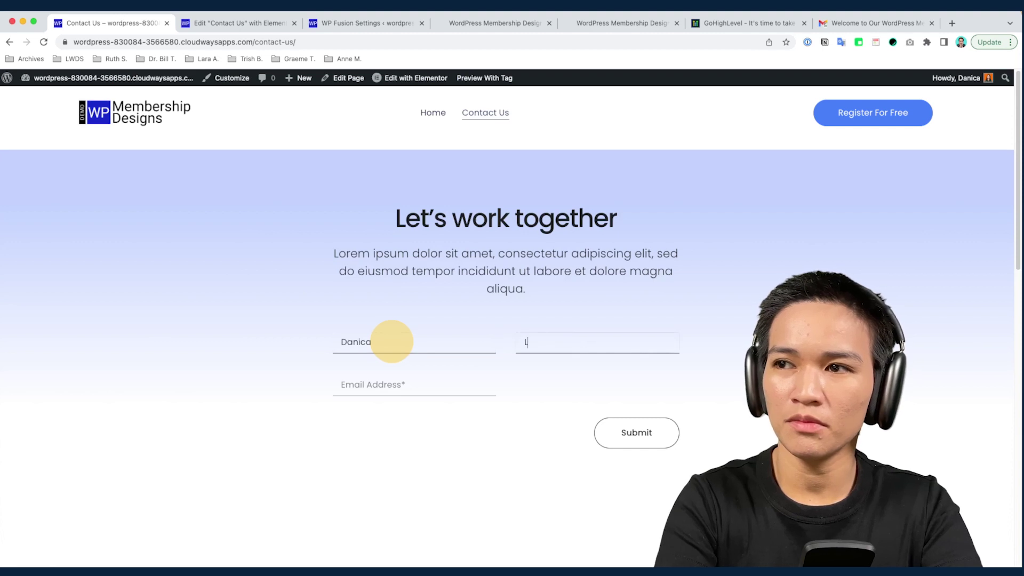
text(Louwe)
key(Tab)
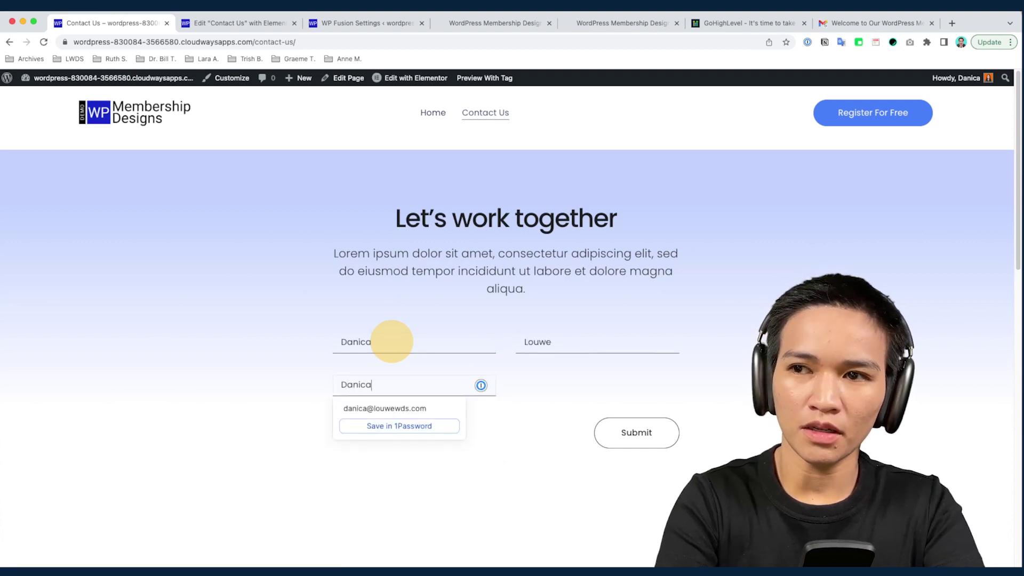
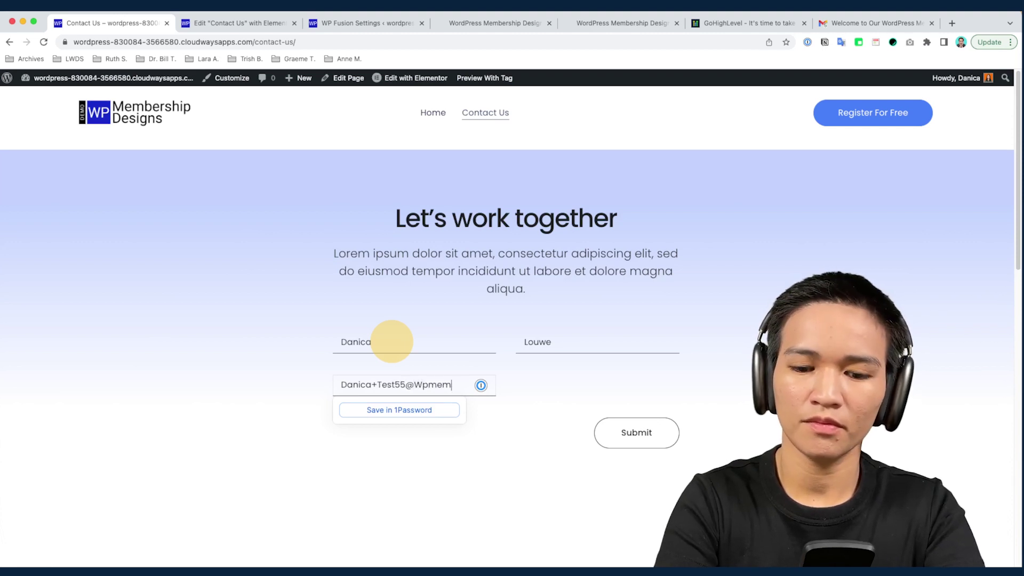
key(super+a)
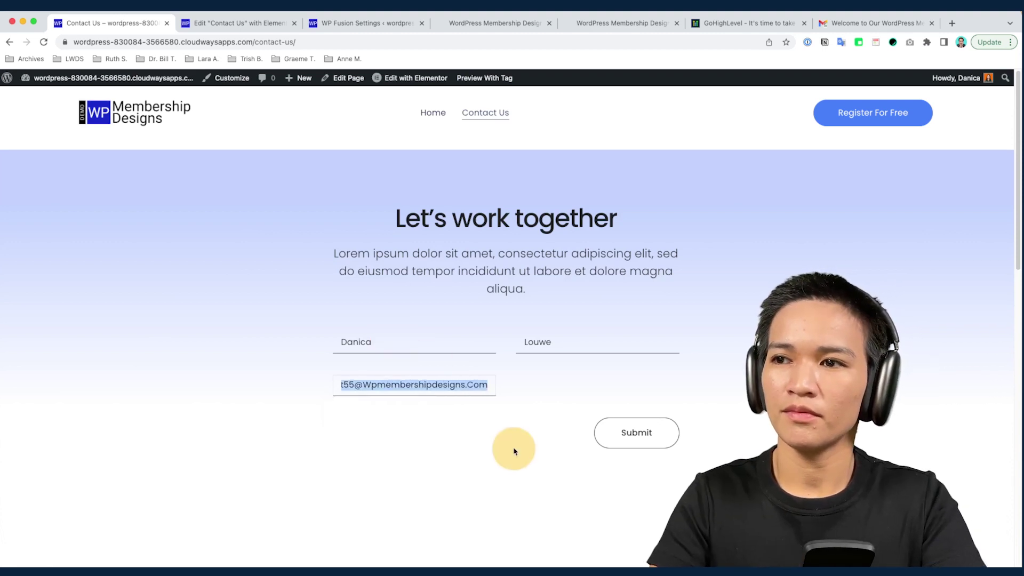
click(656, 435)
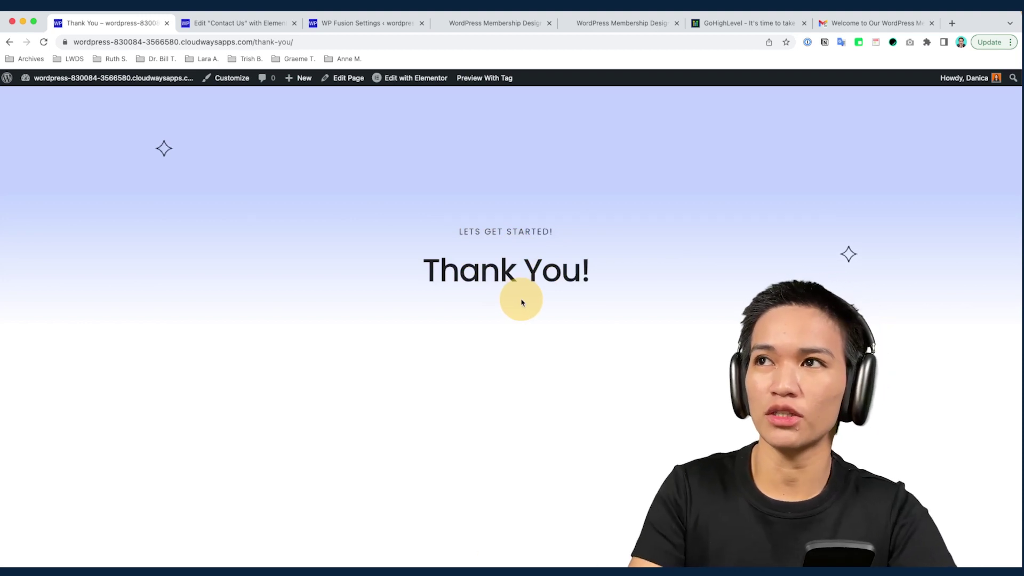
- Check the Contacts list for the new submission tagged wordpress_elementor_form, then open Automation > Workflows
click(493, 31)
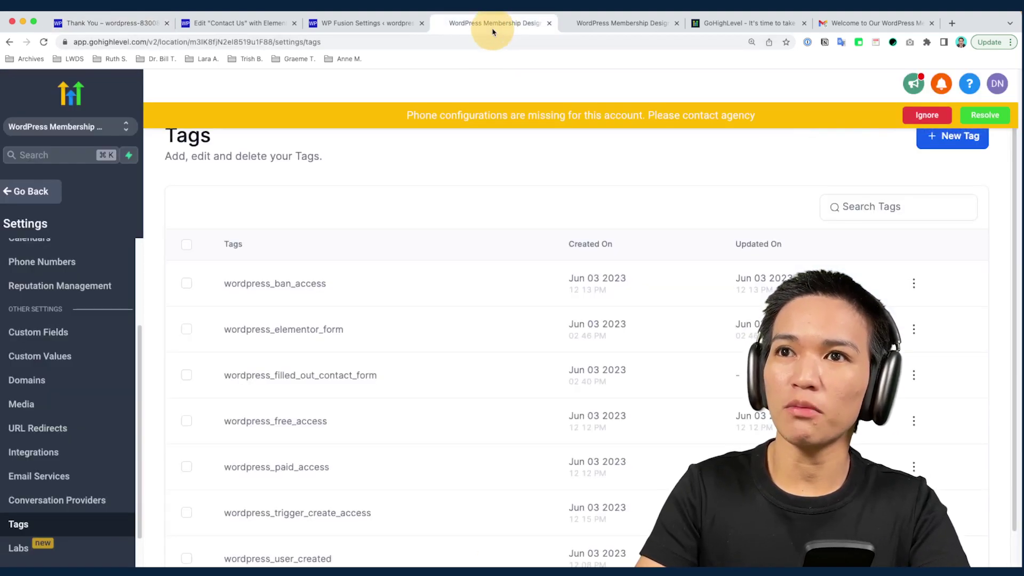
click(50, 193)
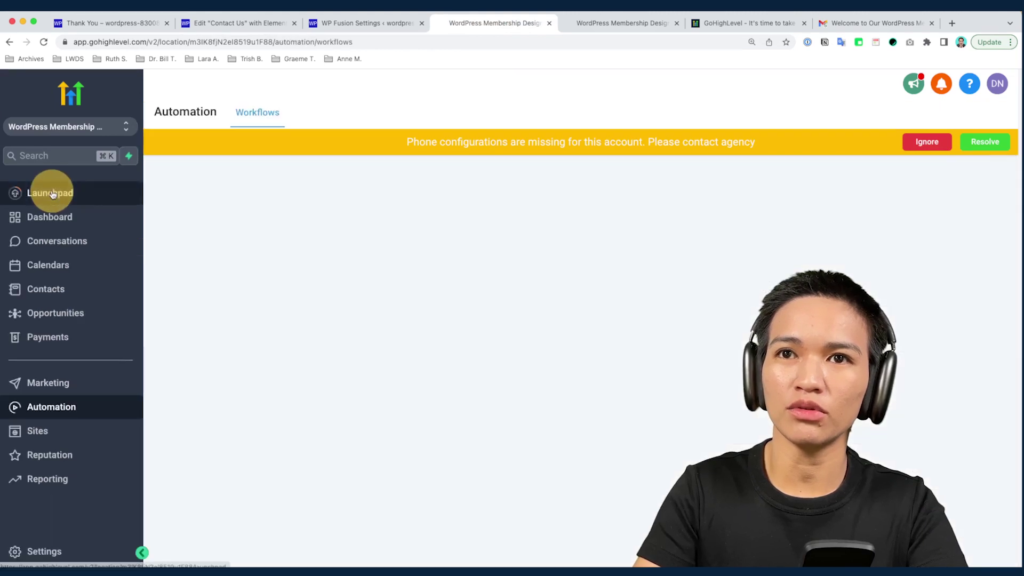
click(53, 286)
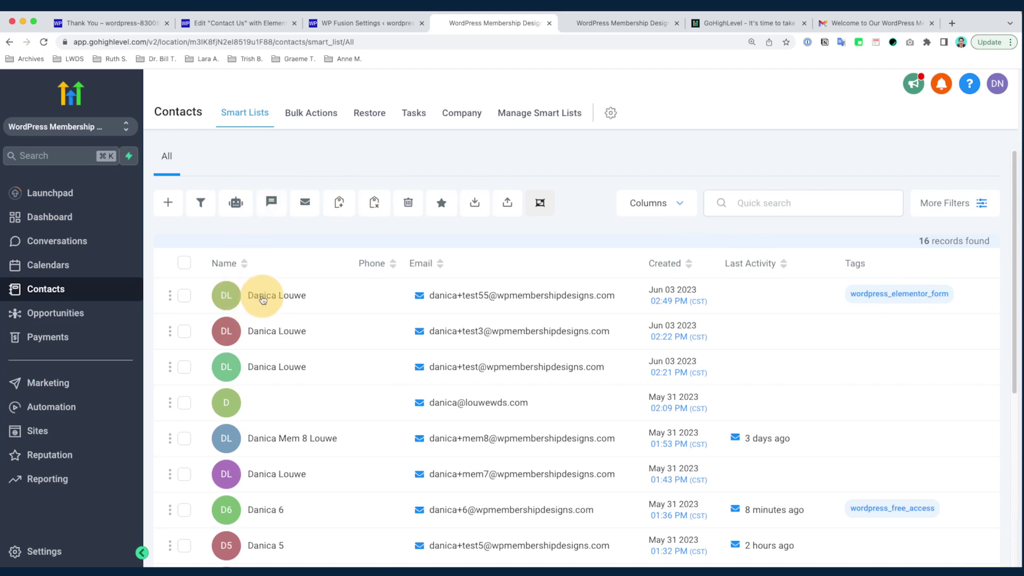
click(64, 410)
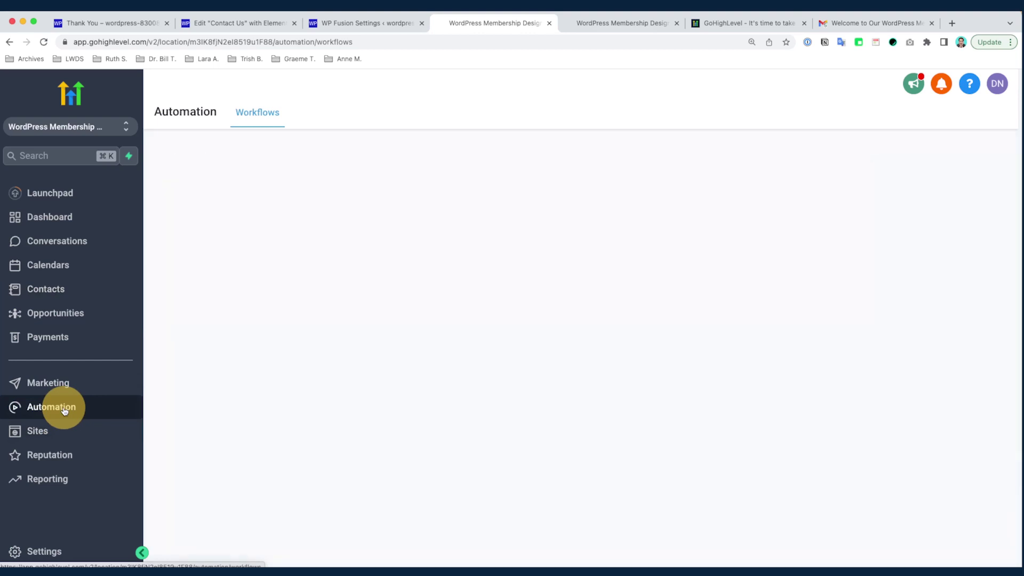
click(64, 409)
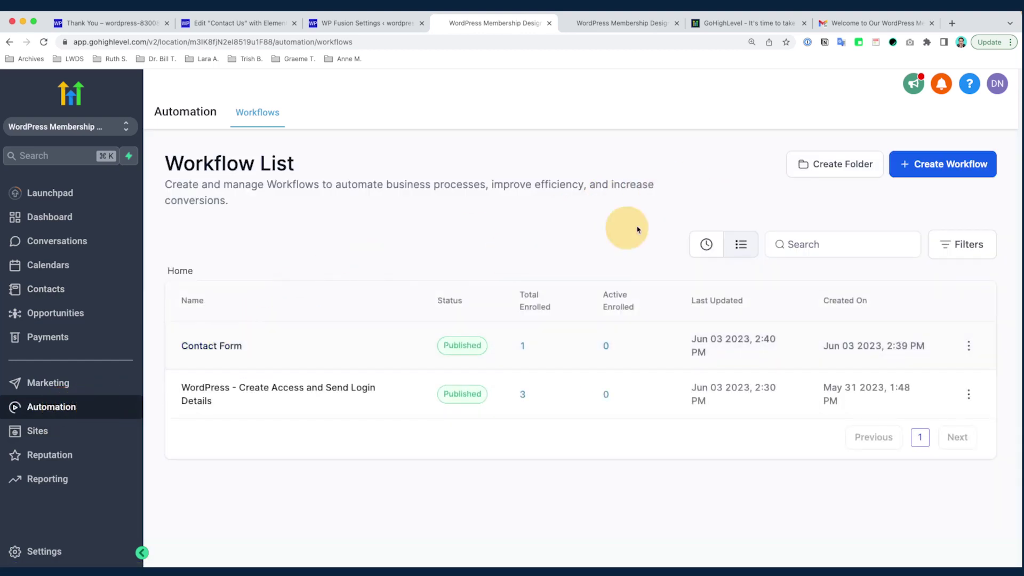
- Create a blank workflow from scratch and give it a Contact Tag trigger
click(958, 164)
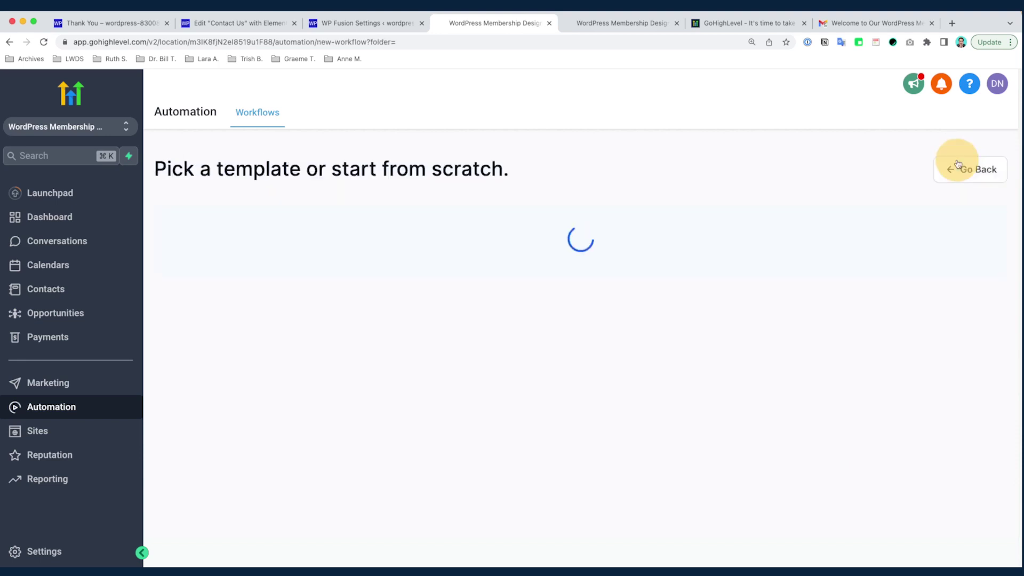
click(368, 360)
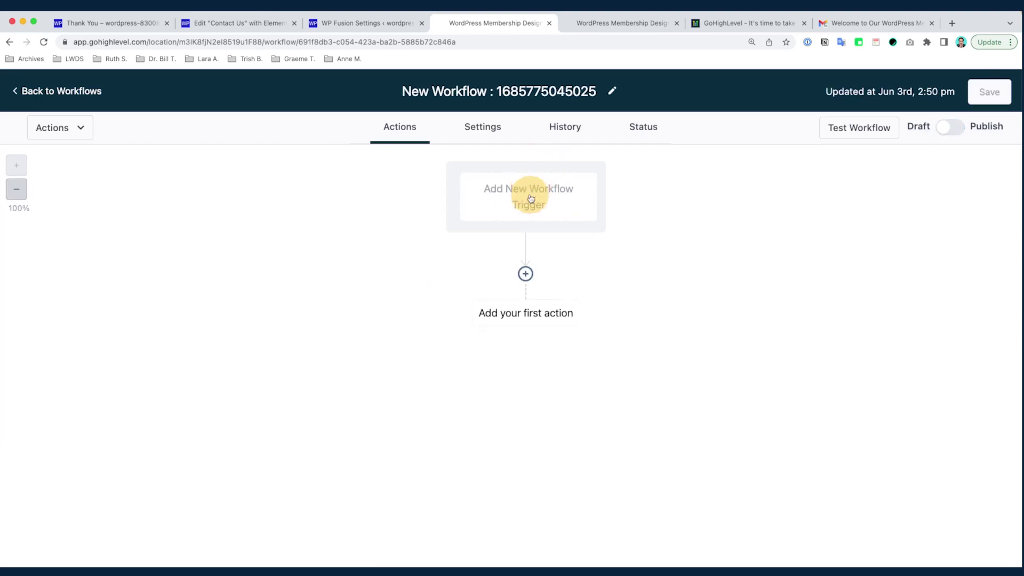
click(530, 197)
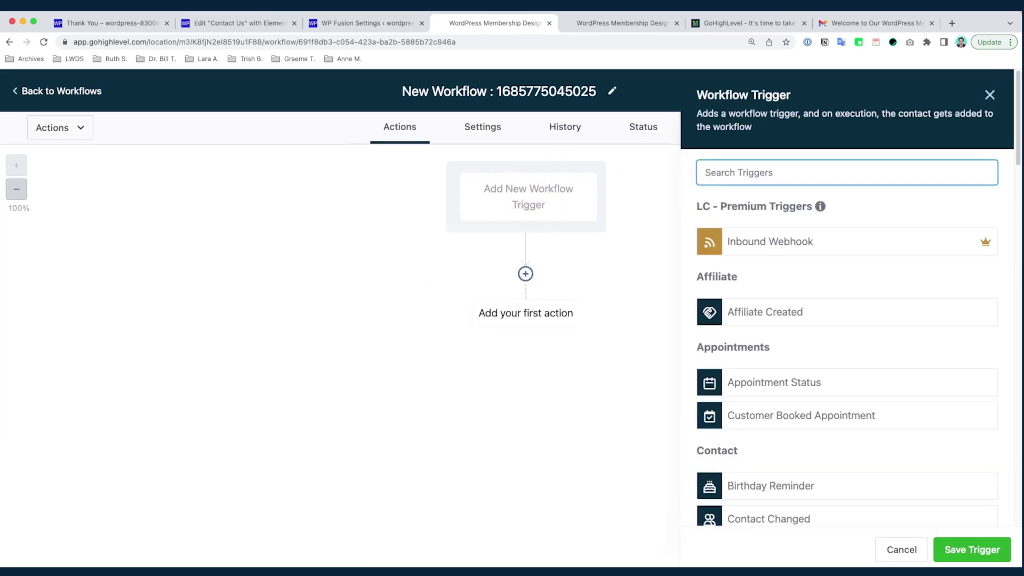
click(827, 177)
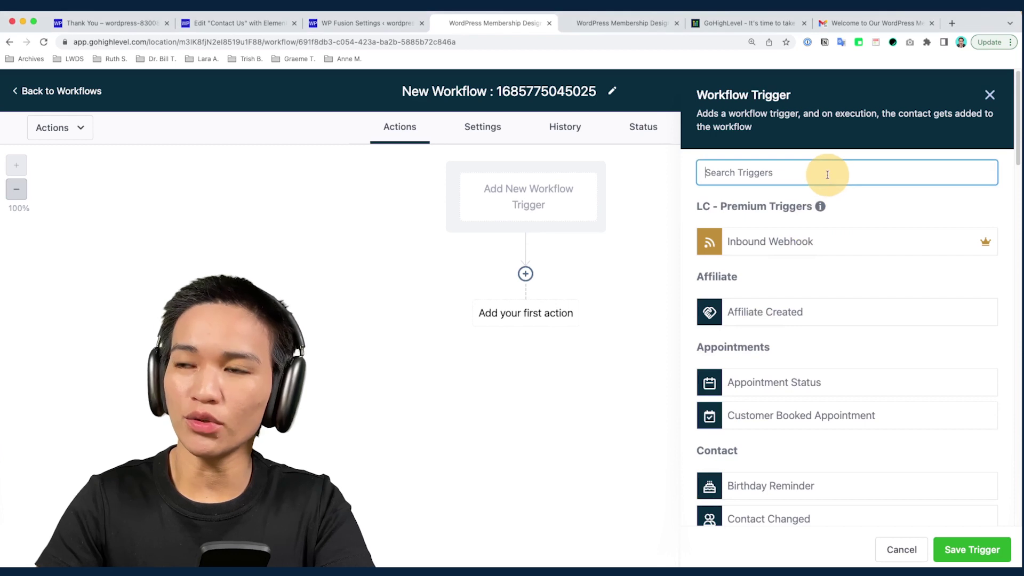
text(tag)
click(784, 238)
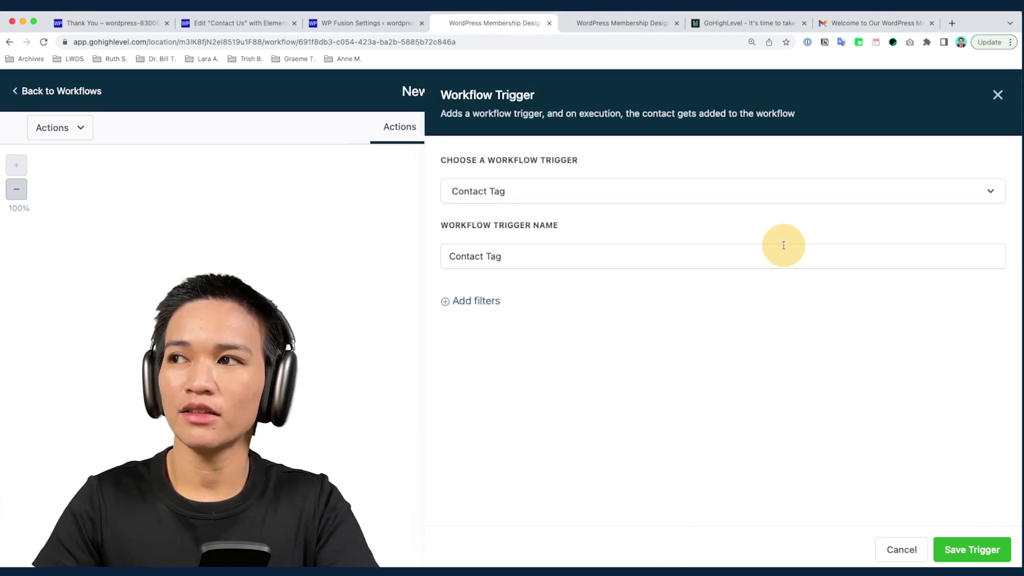
- Filter the trigger on Tag Added = wordpress_elementor_form and save it
click(487, 301)
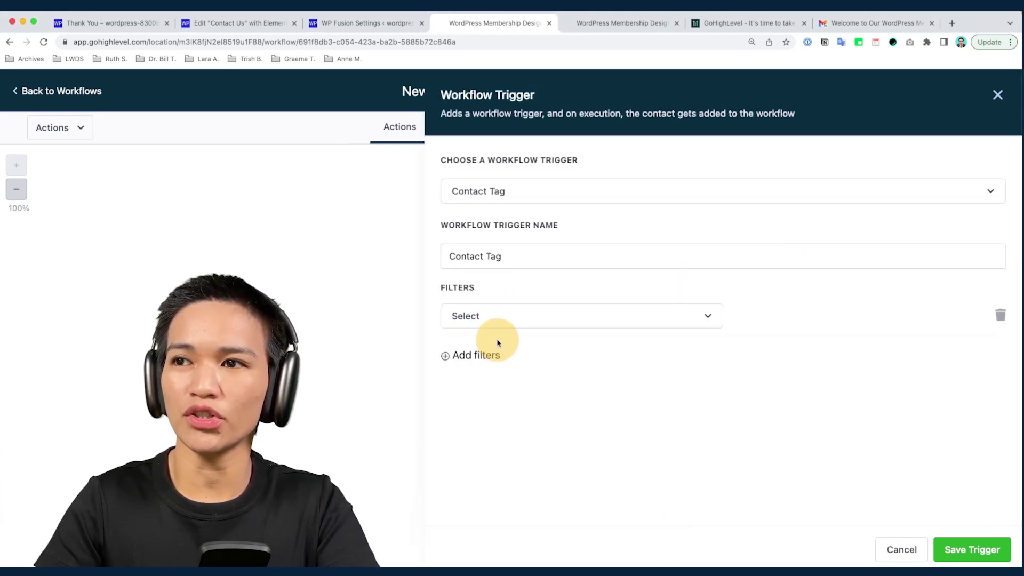
click(505, 317)
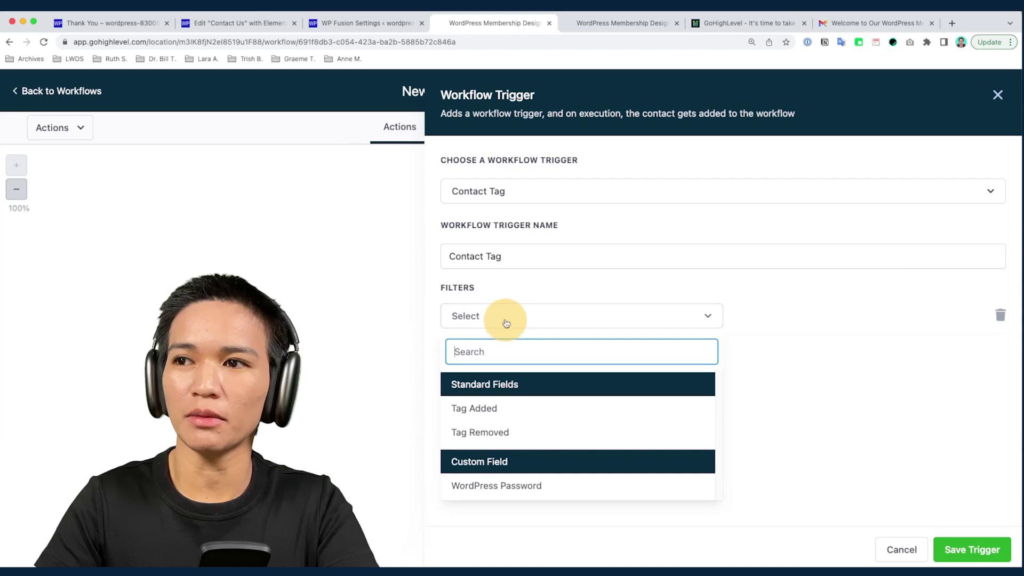
click(494, 412)
click(774, 316)
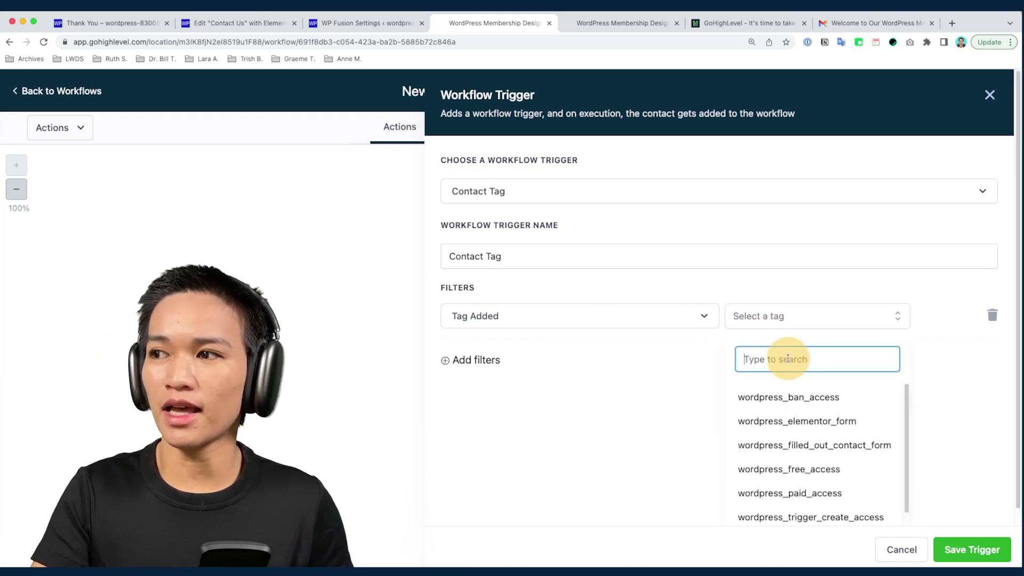
click(804, 423)
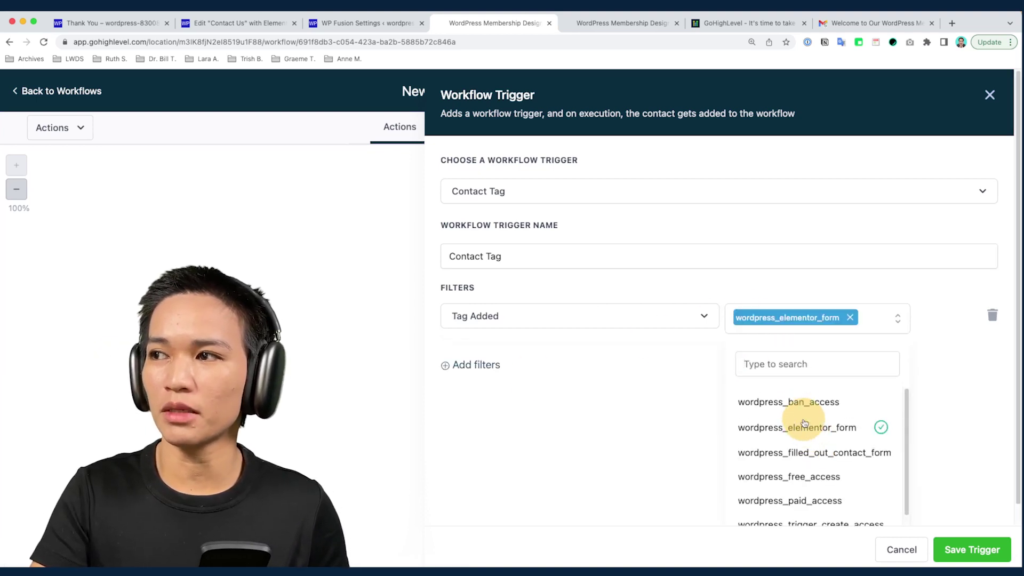
click(965, 546)
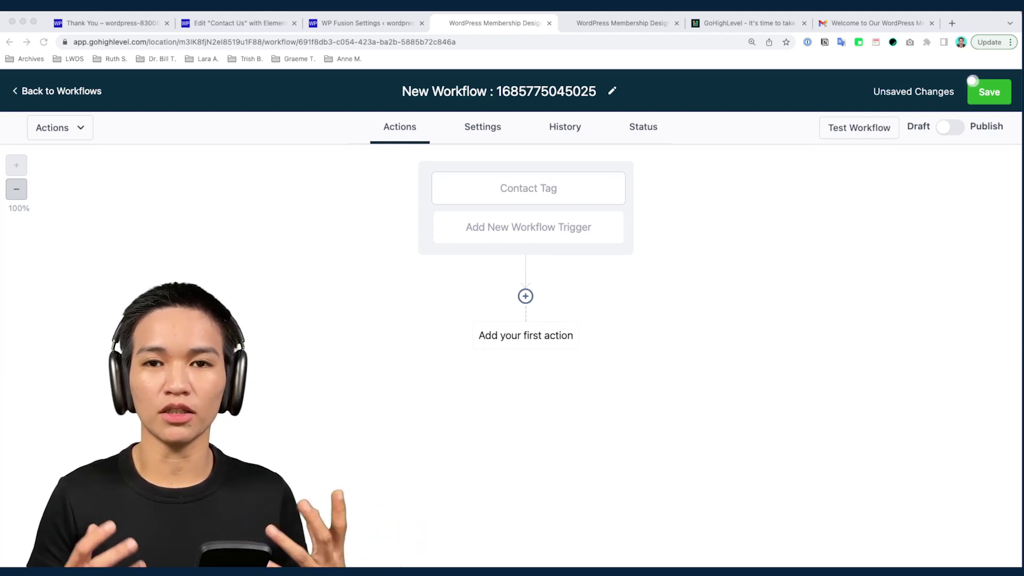
click(611, 296)
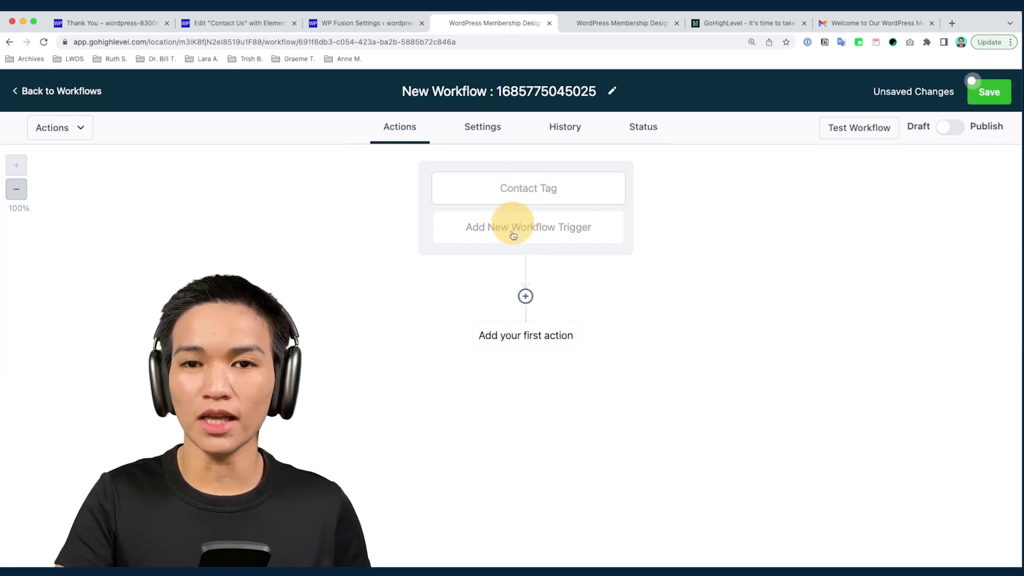
click(526, 298)
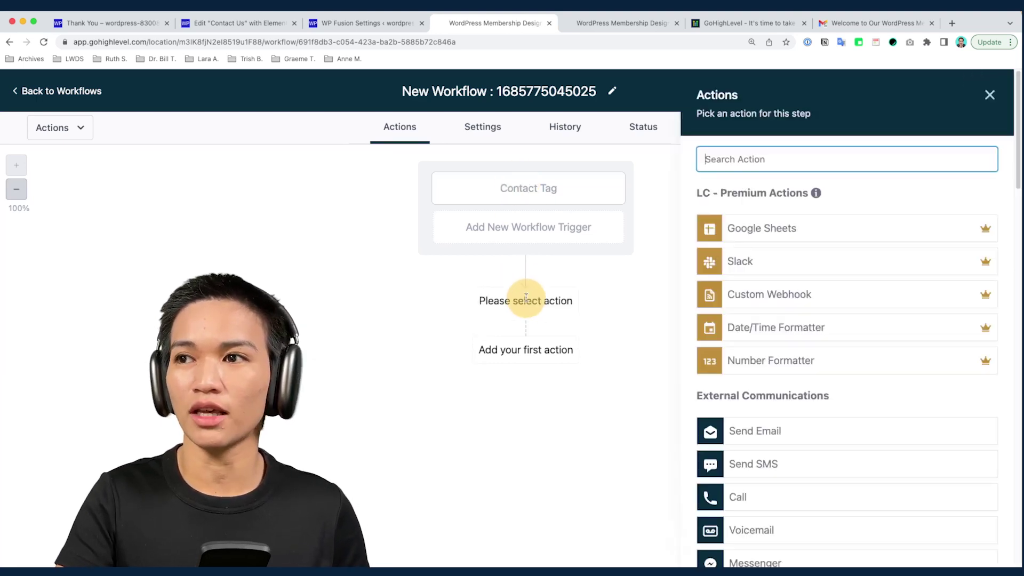
text(sms)
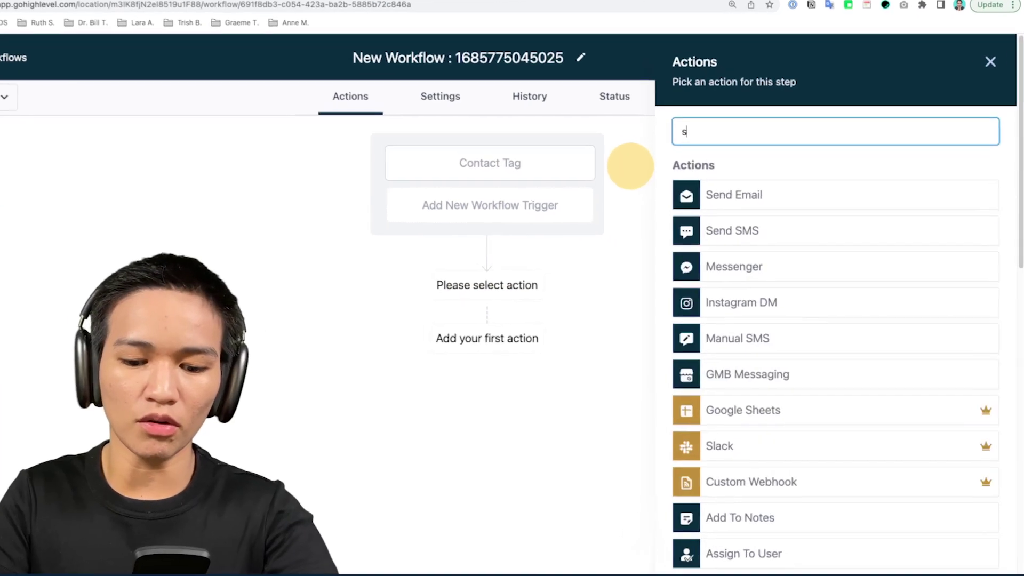
click(796, 197)
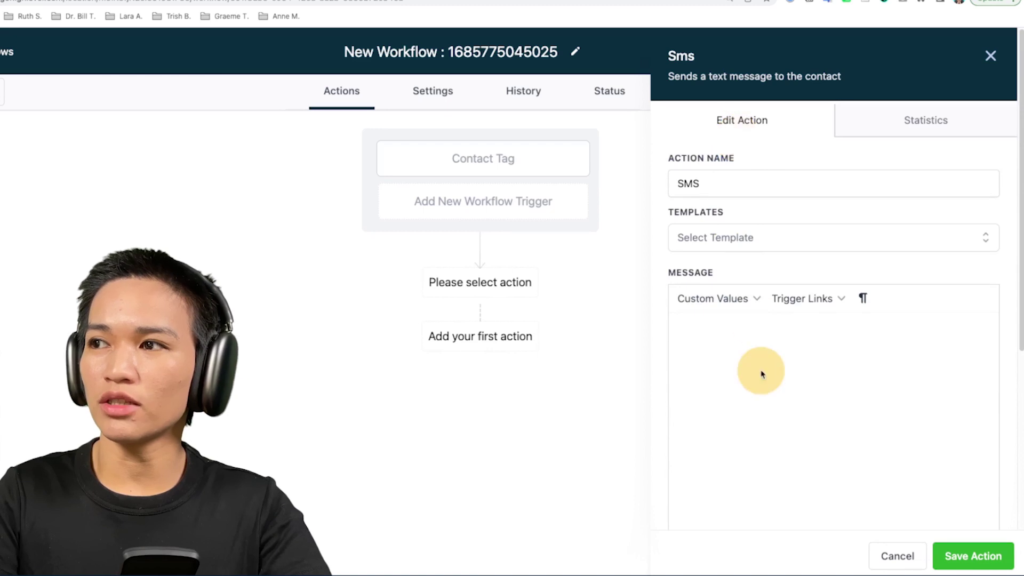
click(761, 371)
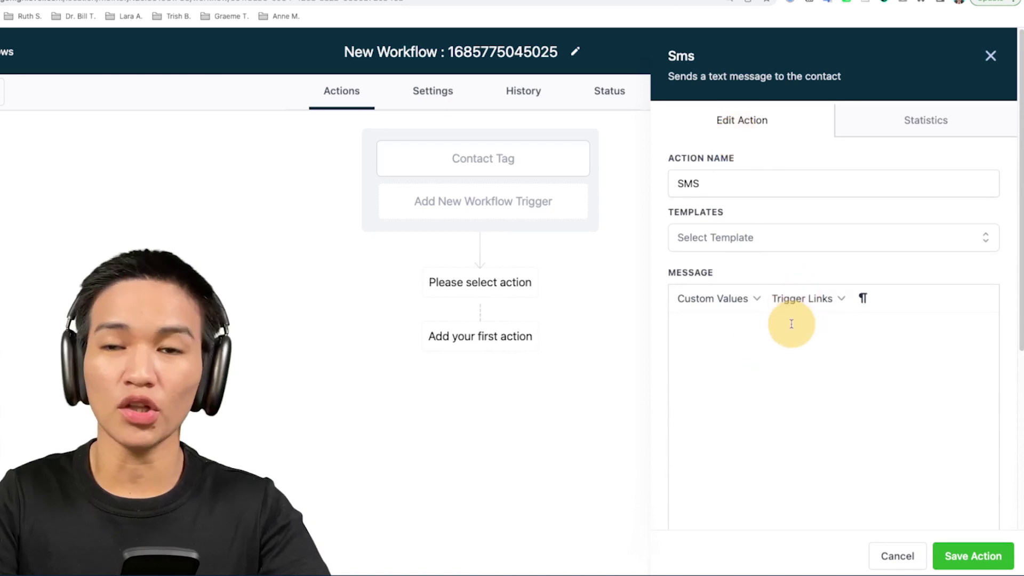
click(663, 291)
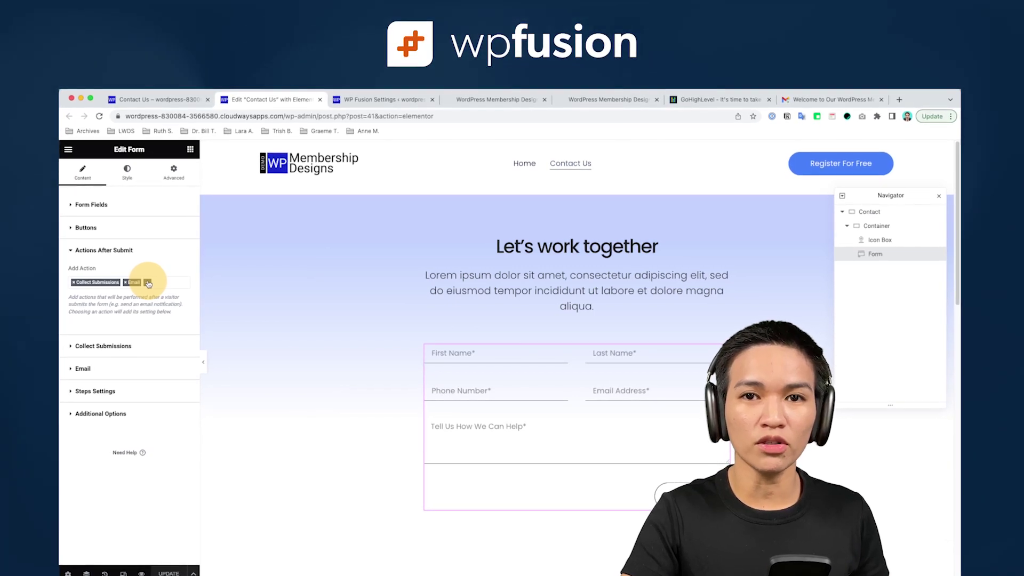
click(148, 283)
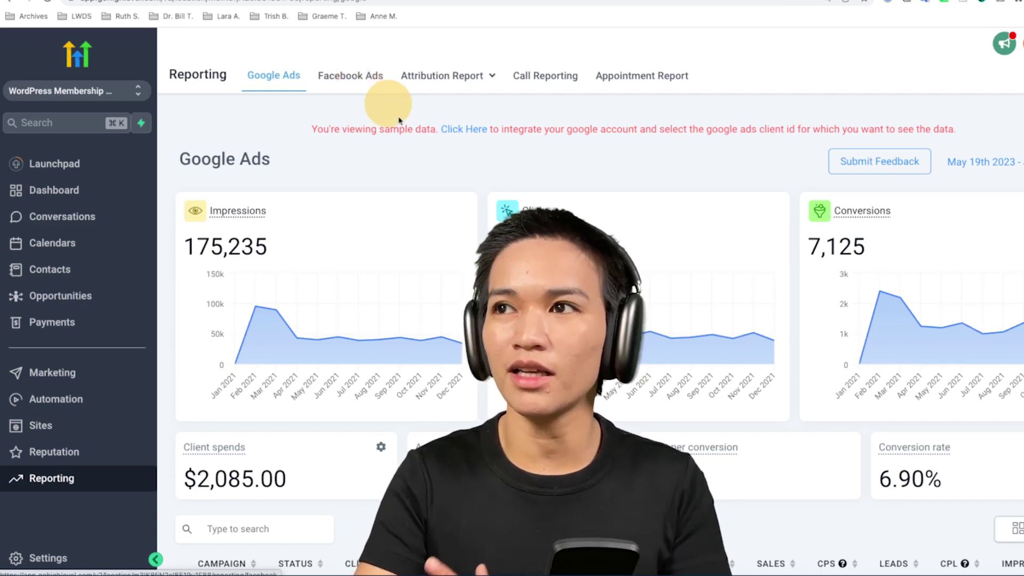
click(101, 457)
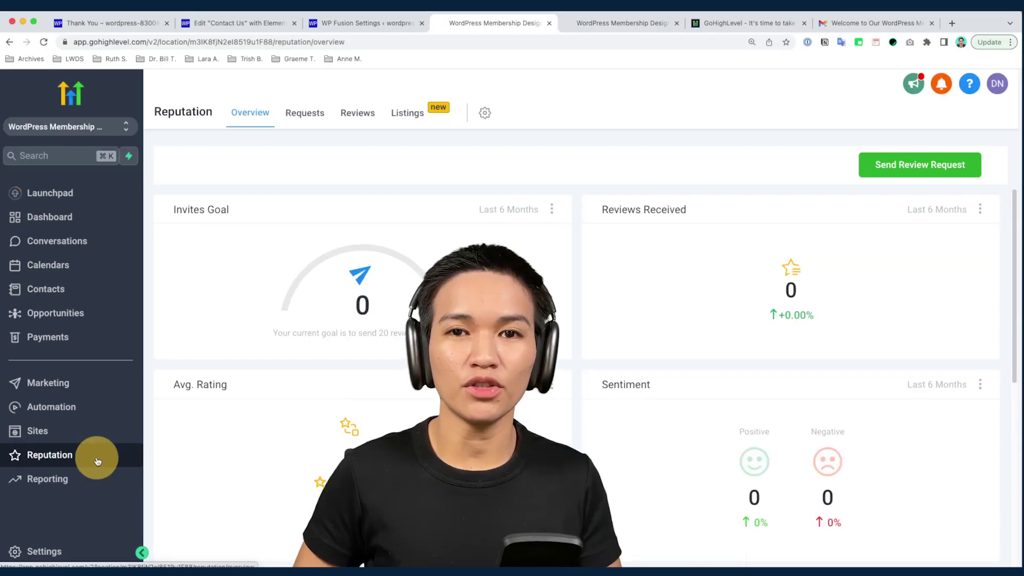